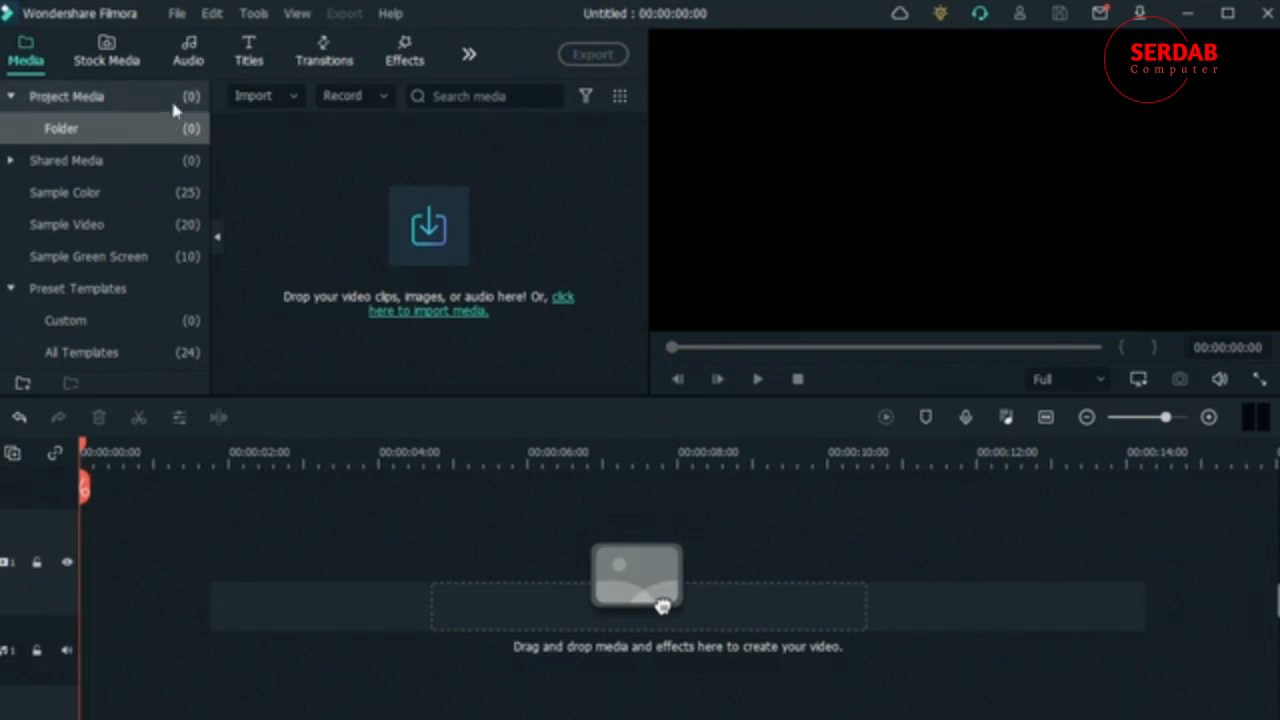
- Run beat detection on the downloaded audio track "Low Tree - Come Back Home"
{"action": "left_click", "coordinate": [192, 56]}
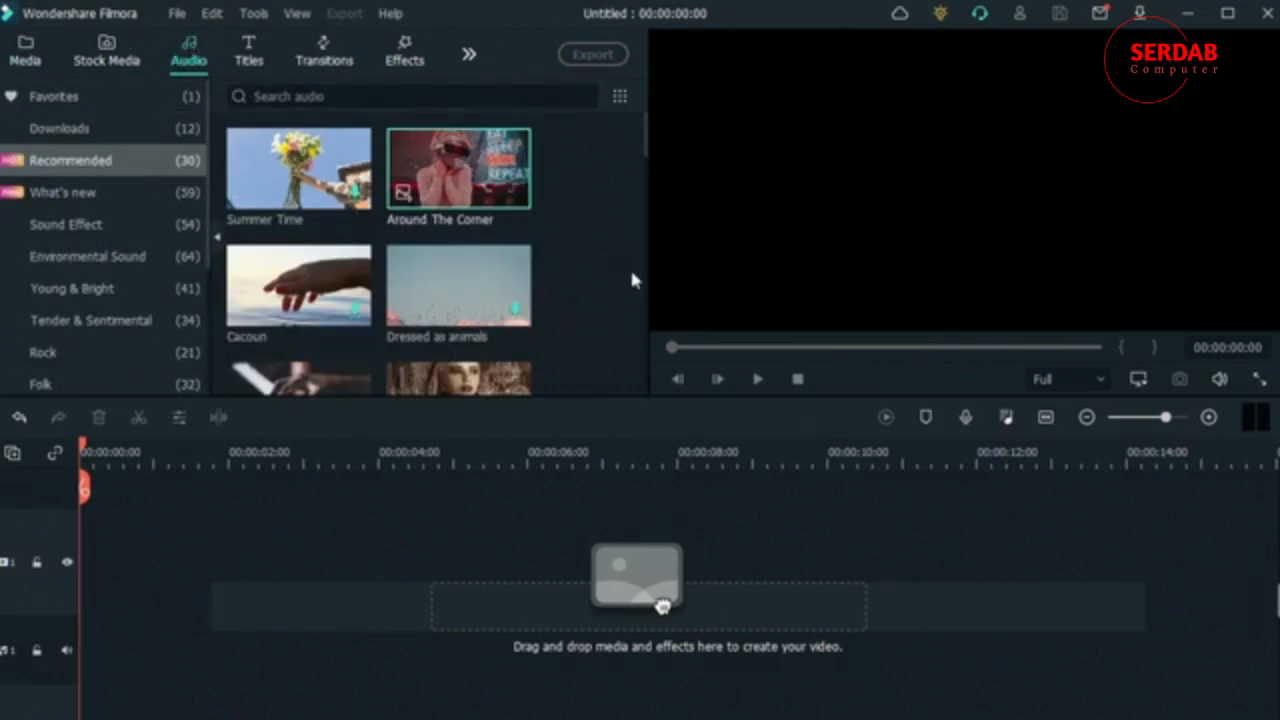
{"action": "left_click", "coordinate": [177, 129]}
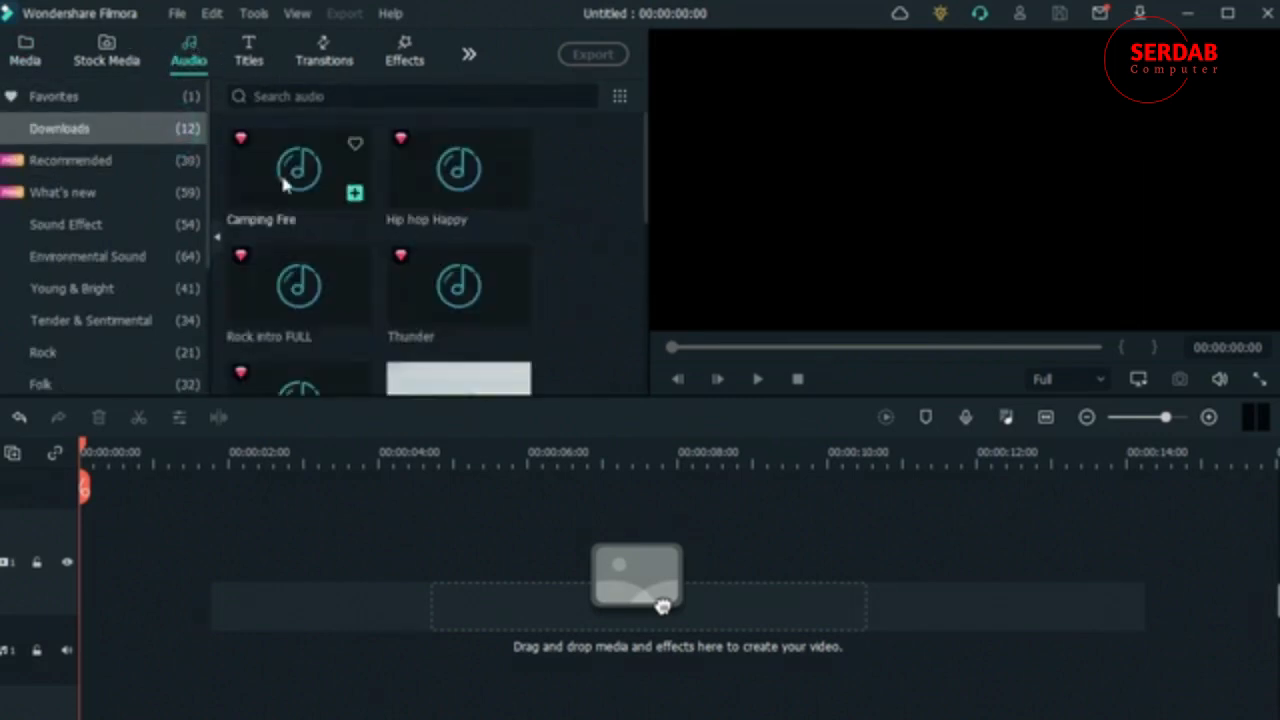
{"action": "scroll", "coordinate": [314, 171], "scroll_direction": "down", "scroll_amount": 3}
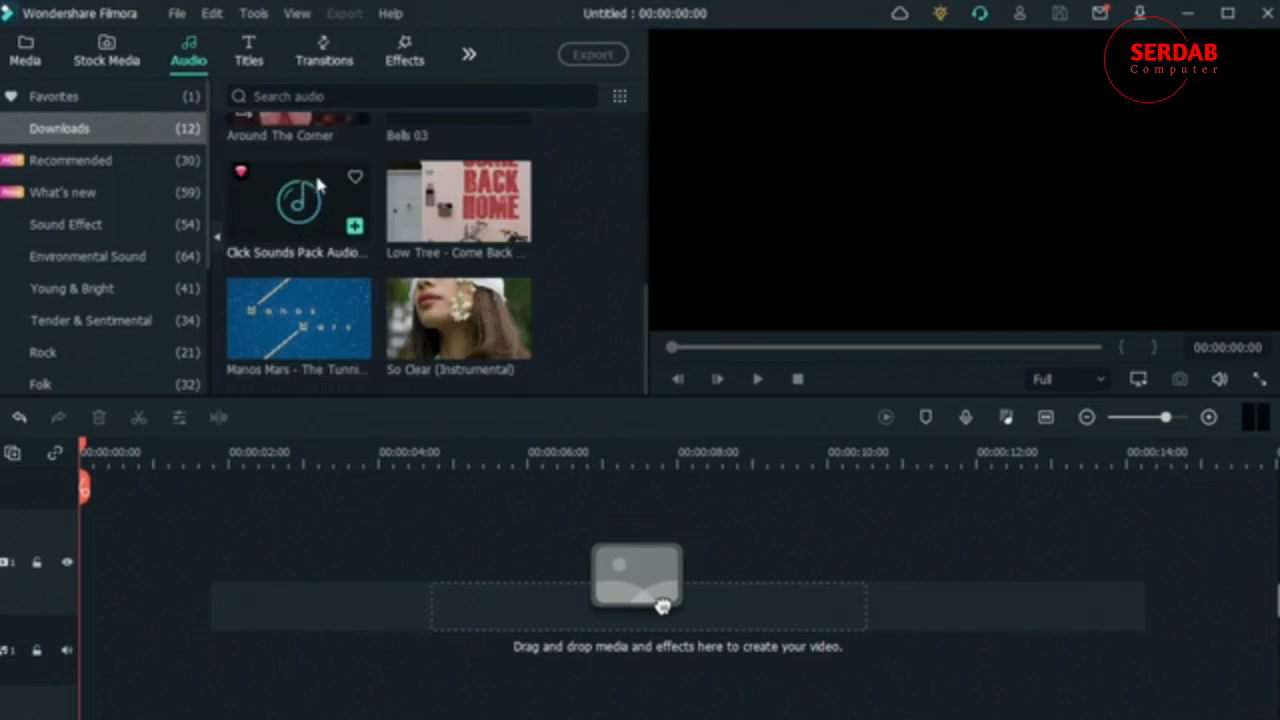
{"action": "right_click", "coordinate": [443, 211]}
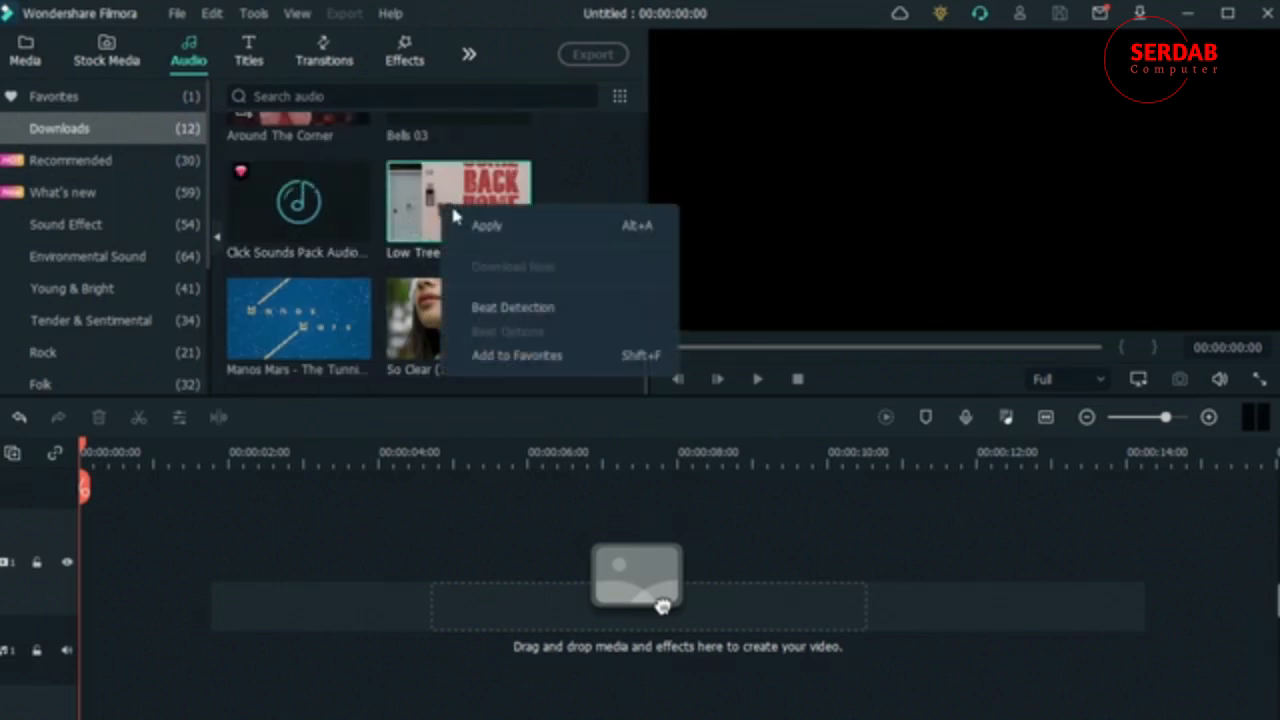
{"action": "left_click", "coordinate": [555, 312]}
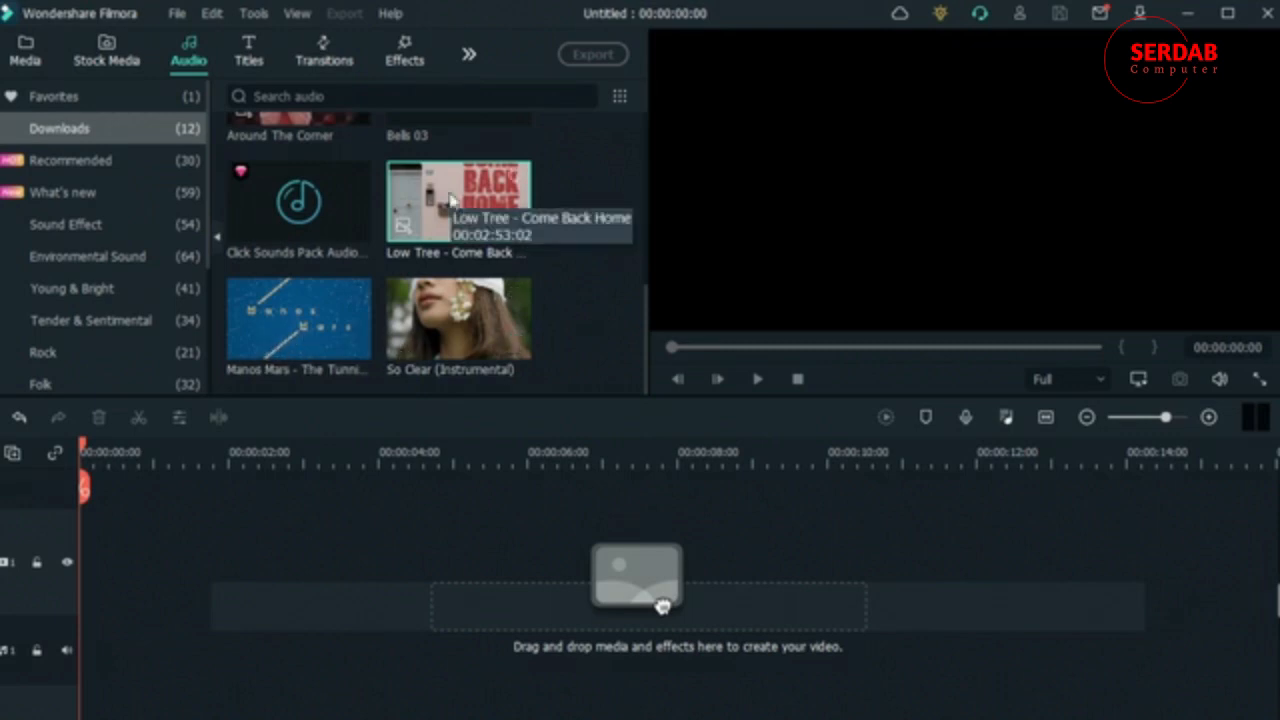
- Place "Low Tree - Come Back Home" at the start of the first audio track in the timeline
{"action": "left_click_drag", "start_coordinate": [455, 208], "coordinate": [114, 541]}
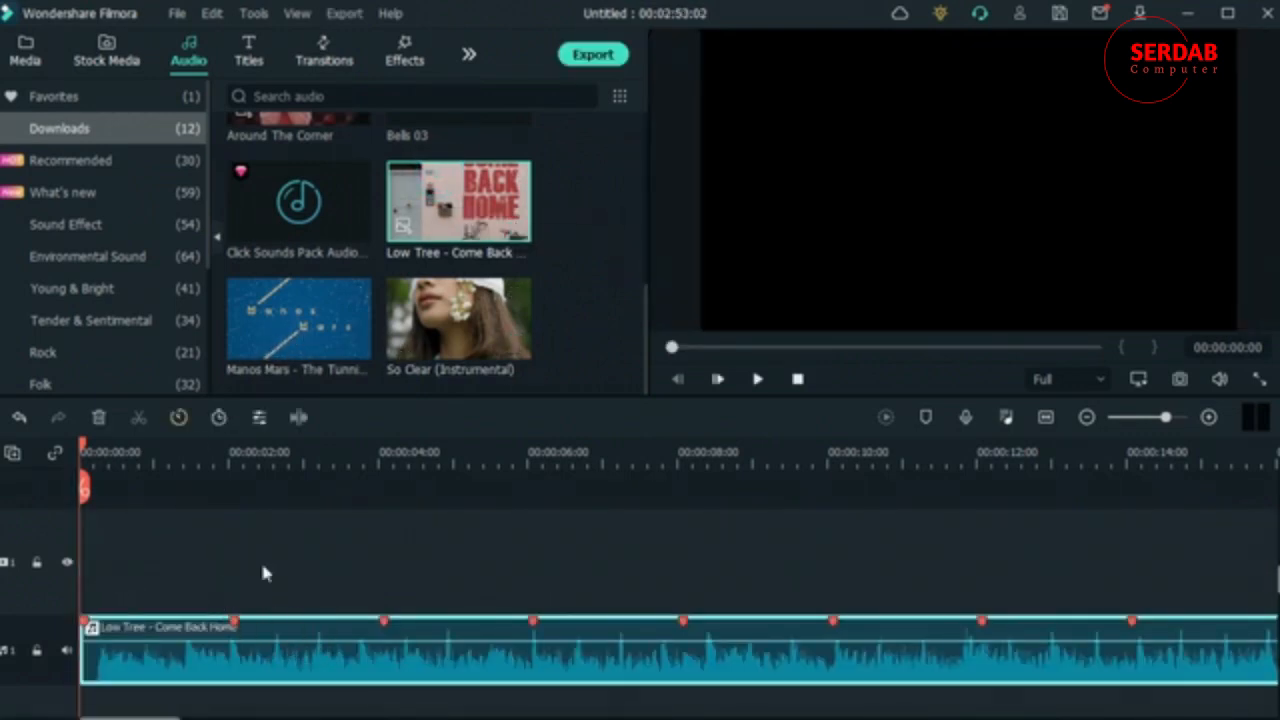
{"action": "scroll", "coordinate": [200, 560], "scroll_direction": "down", "scroll_amount": 1}
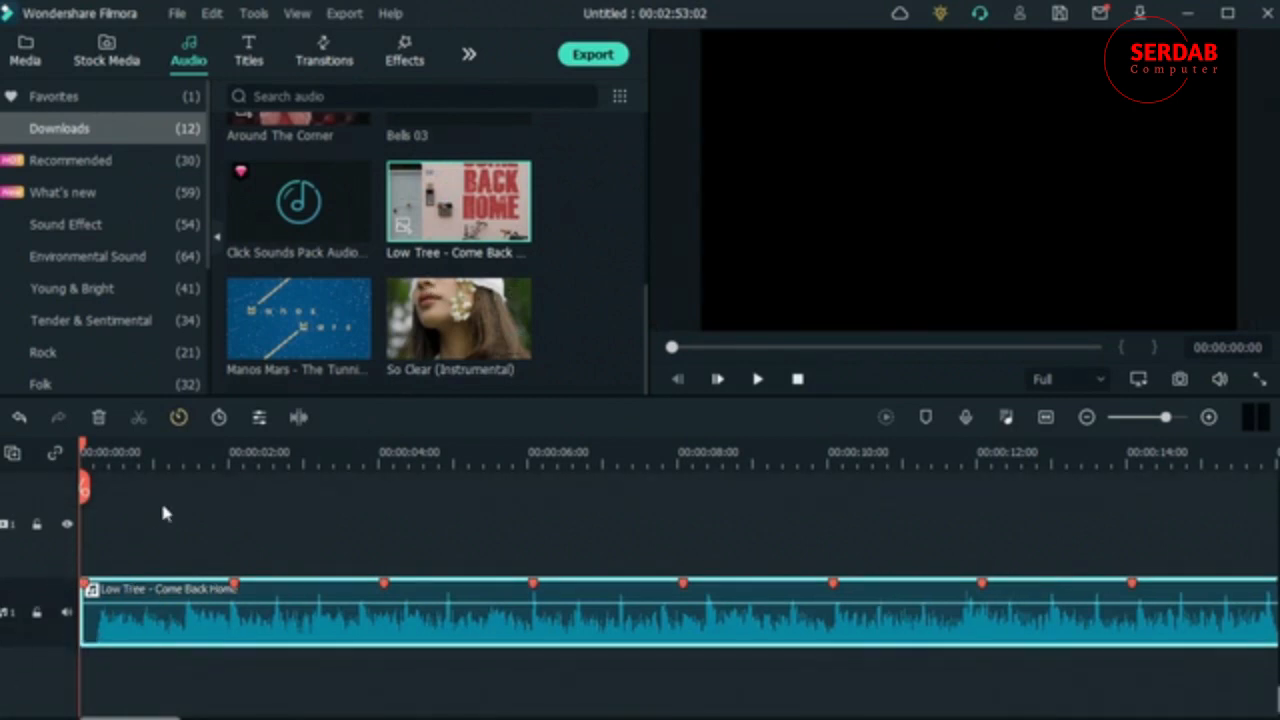
{"action": "scroll", "coordinate": [160, 499], "scroll_direction": "up", "scroll_amount": 2}
- Add a second audio track and place "So Clear (Instrumental)" at its start
{"action": "left_click", "coordinate": [12, 452]}
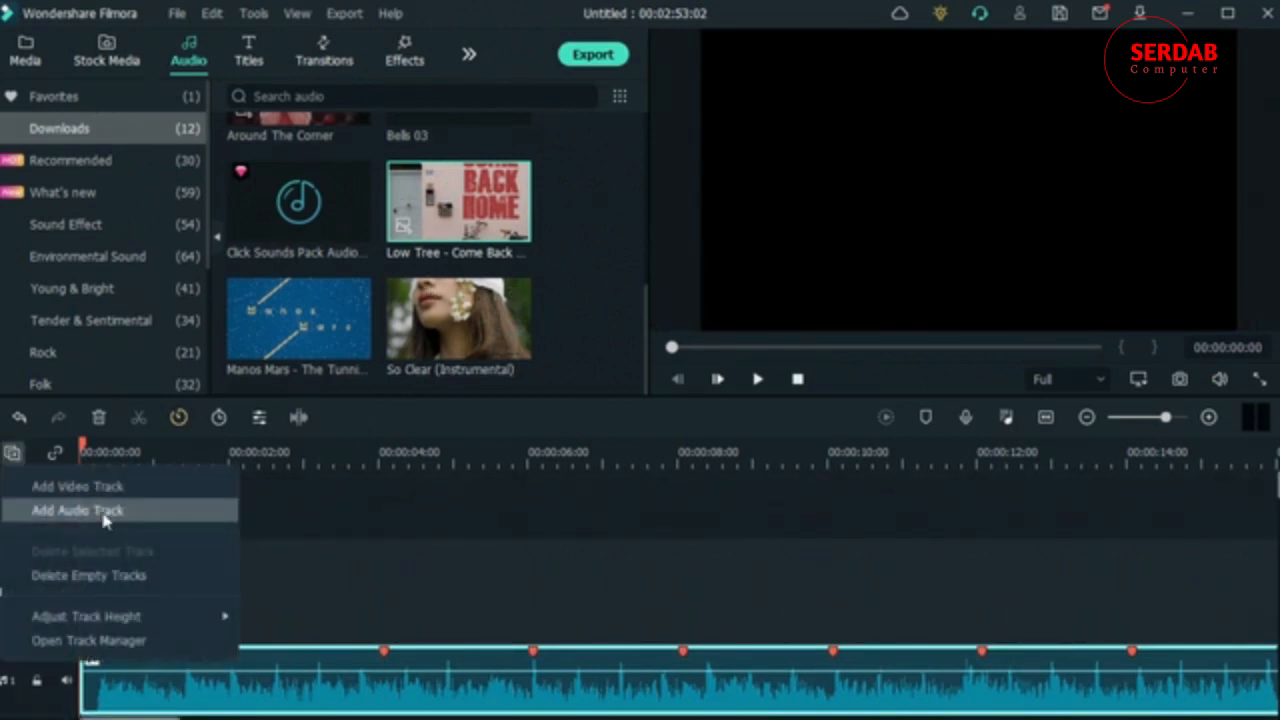
{"action": "left_click", "coordinate": [101, 511]}
{"action": "mouse_move", "coordinate": [440, 316]}
{"action": "left_click_drag", "start_coordinate": [440, 316], "coordinate": [66, 611]}
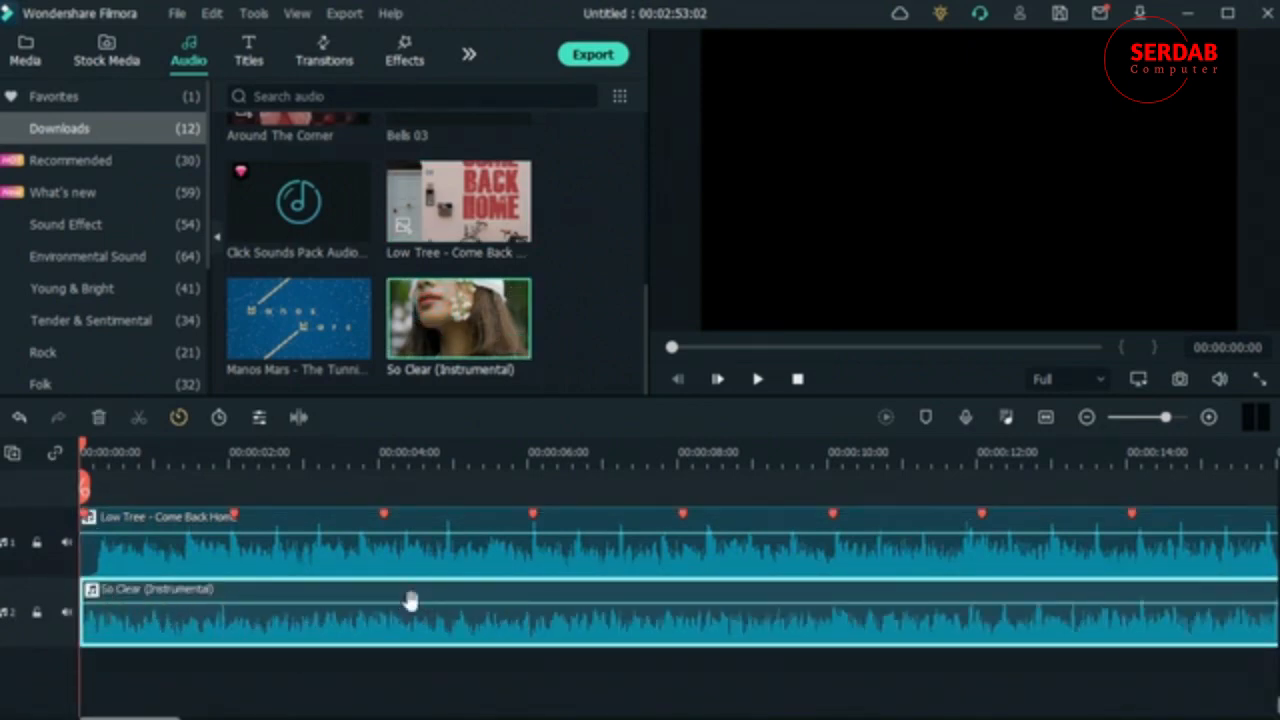
- Compare the two audio clips in the timeline and delete "So Clear (Instrumental)" from the second audio track
{"action": "left_click", "coordinate": [251, 554]}
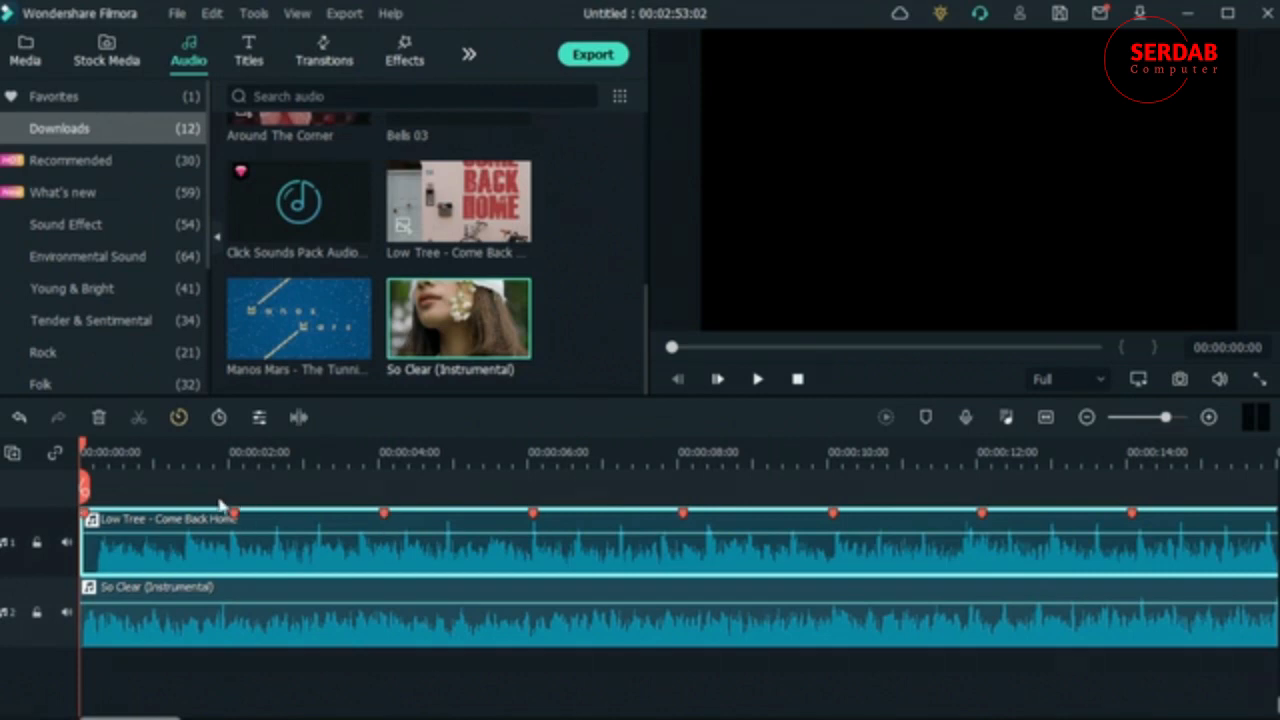
{"action": "left_click", "coordinate": [275, 640]}
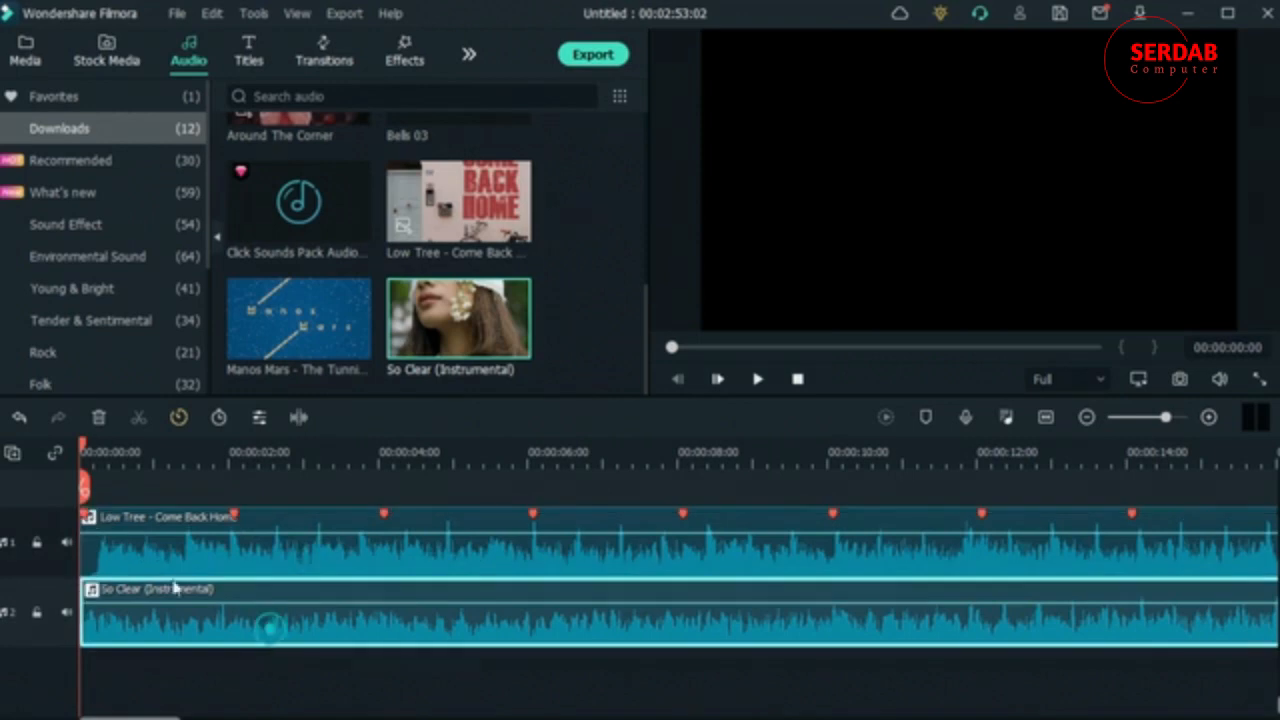
{"action": "key", "text": "Delete"}
{"action": "left_click_drag", "start_coordinate": [297, 545], "coordinate": [297, 640]}
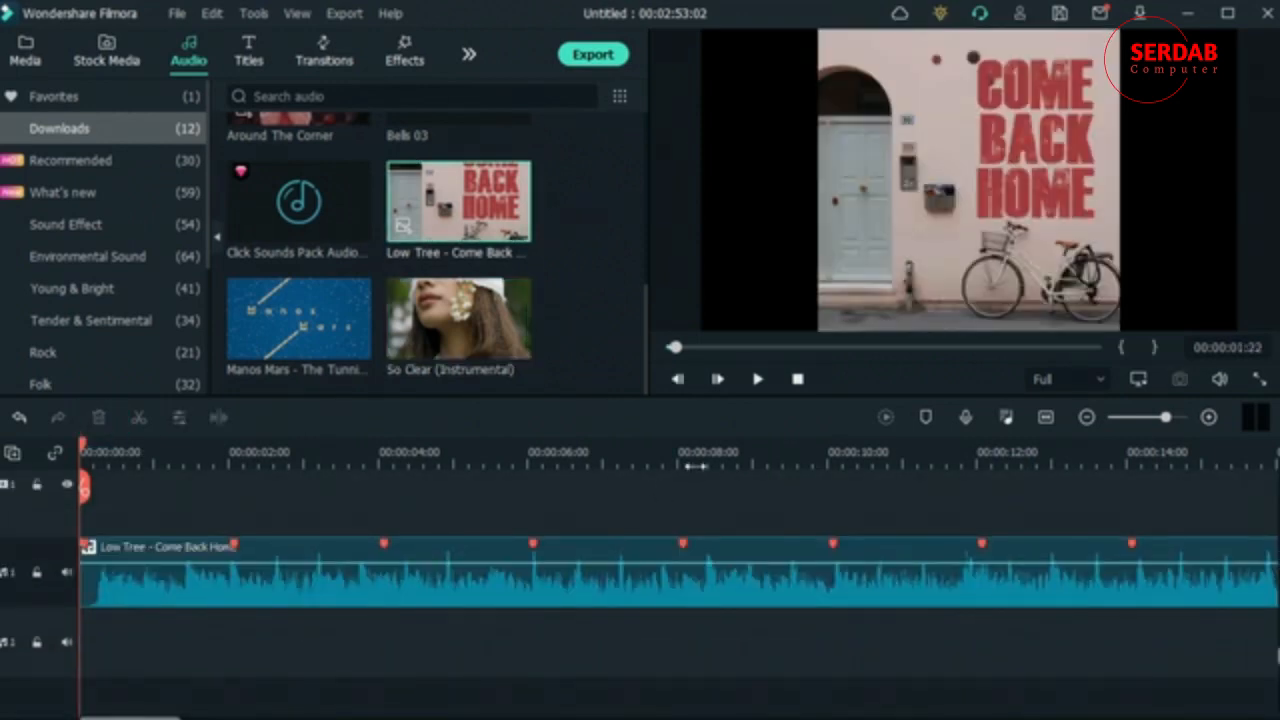
- Turn off "Mark highlight beats only" in the beat options of "Low Tree - Come Back Home" and reanalyze its beats
{"action": "right_click", "coordinate": [448, 216]}
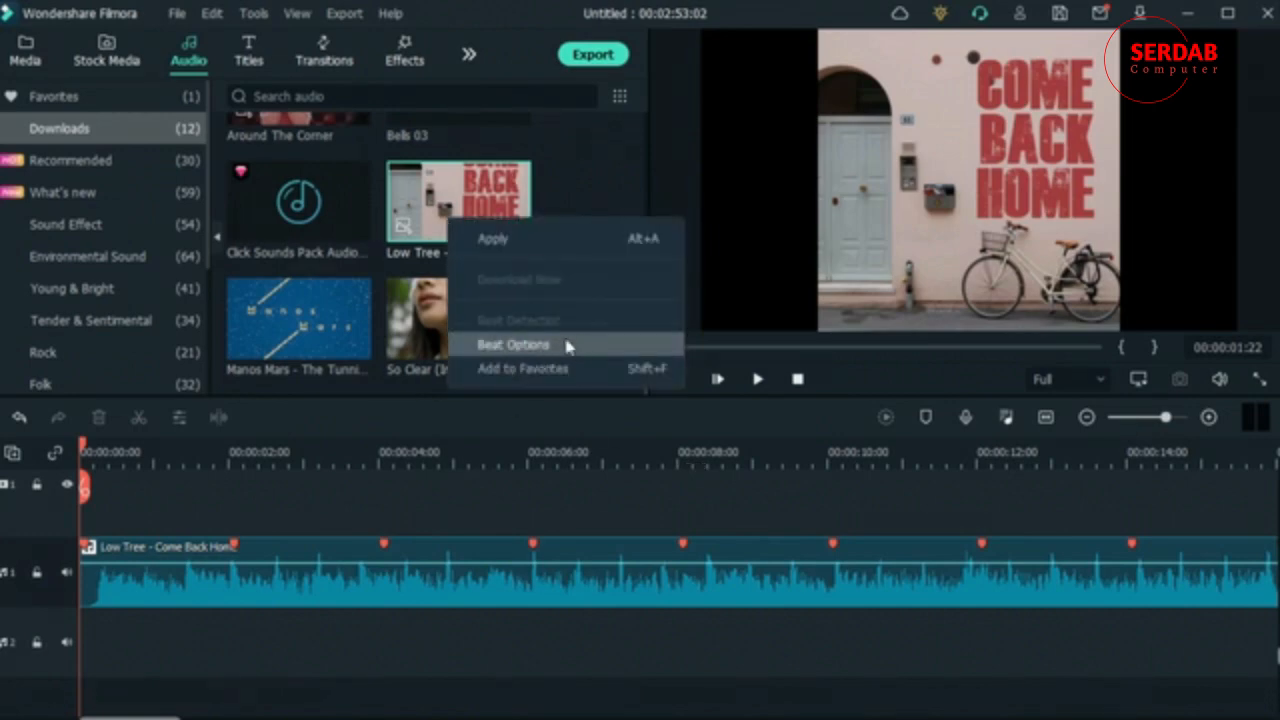
{"action": "left_click", "coordinate": [513, 344]}
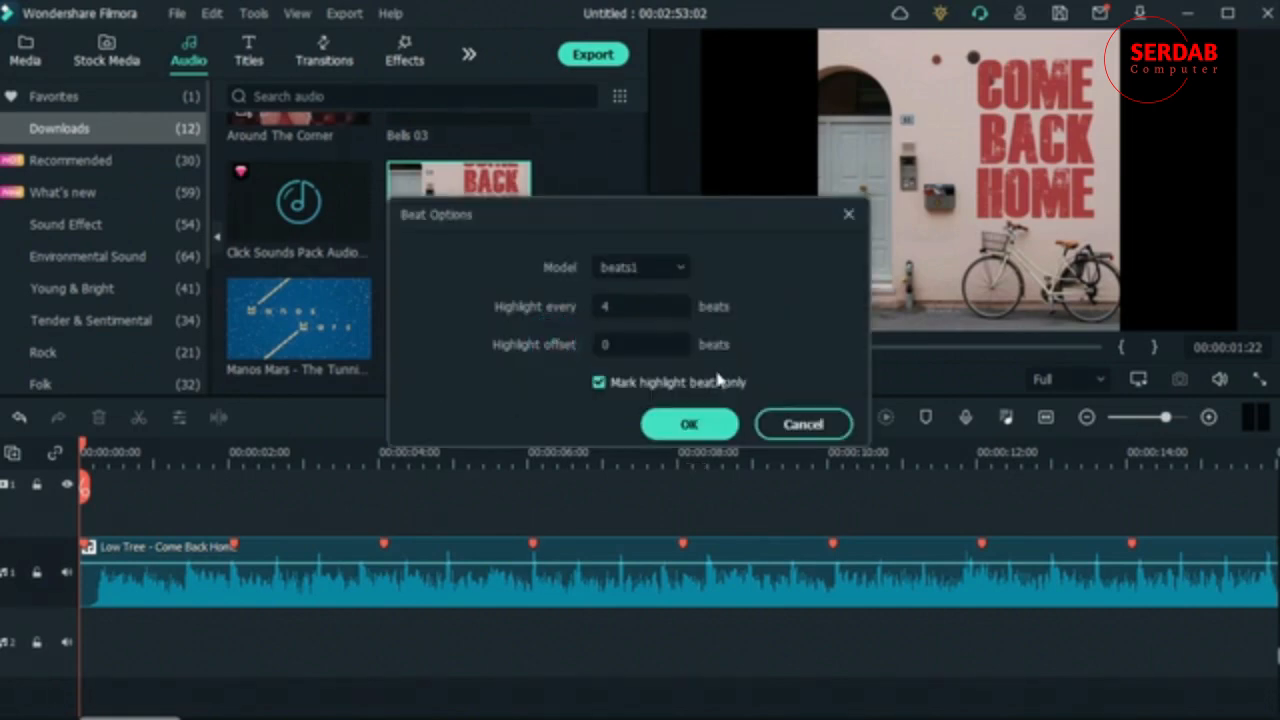
{"action": "left_click_drag", "start_coordinate": [588, 218], "coordinate": [673, 93]}
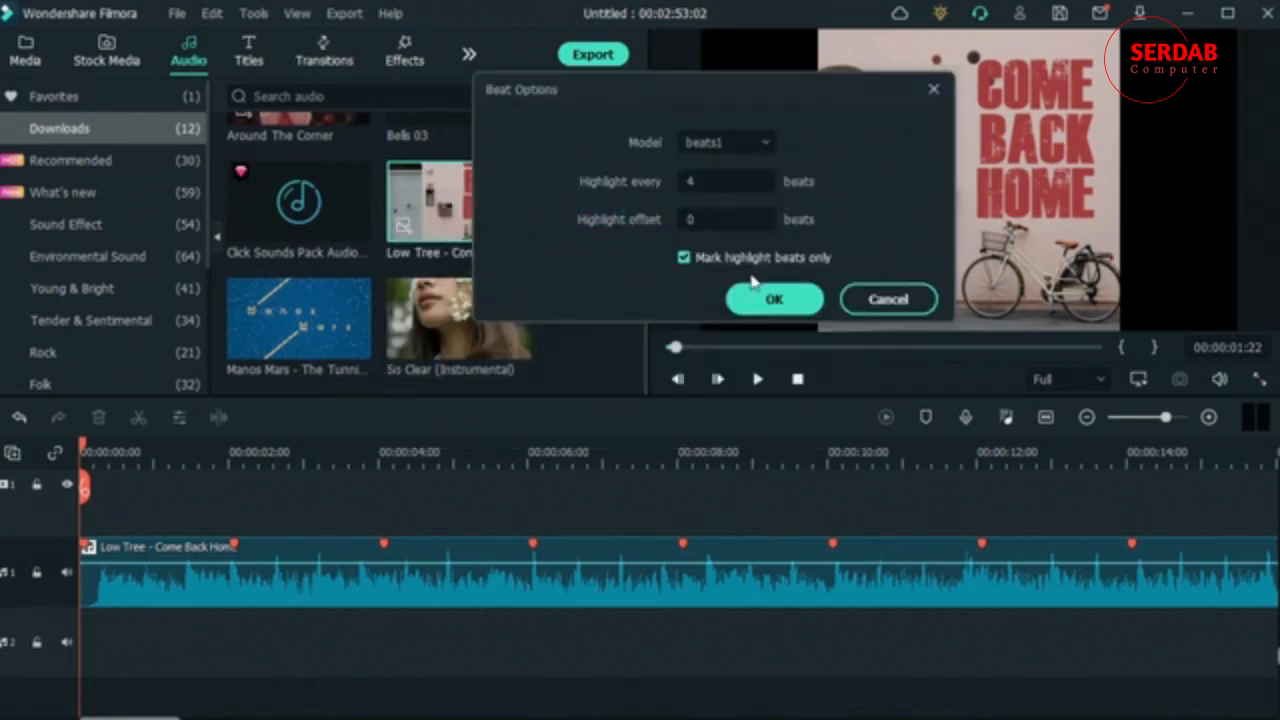
{"action": "left_click", "coordinate": [685, 258]}
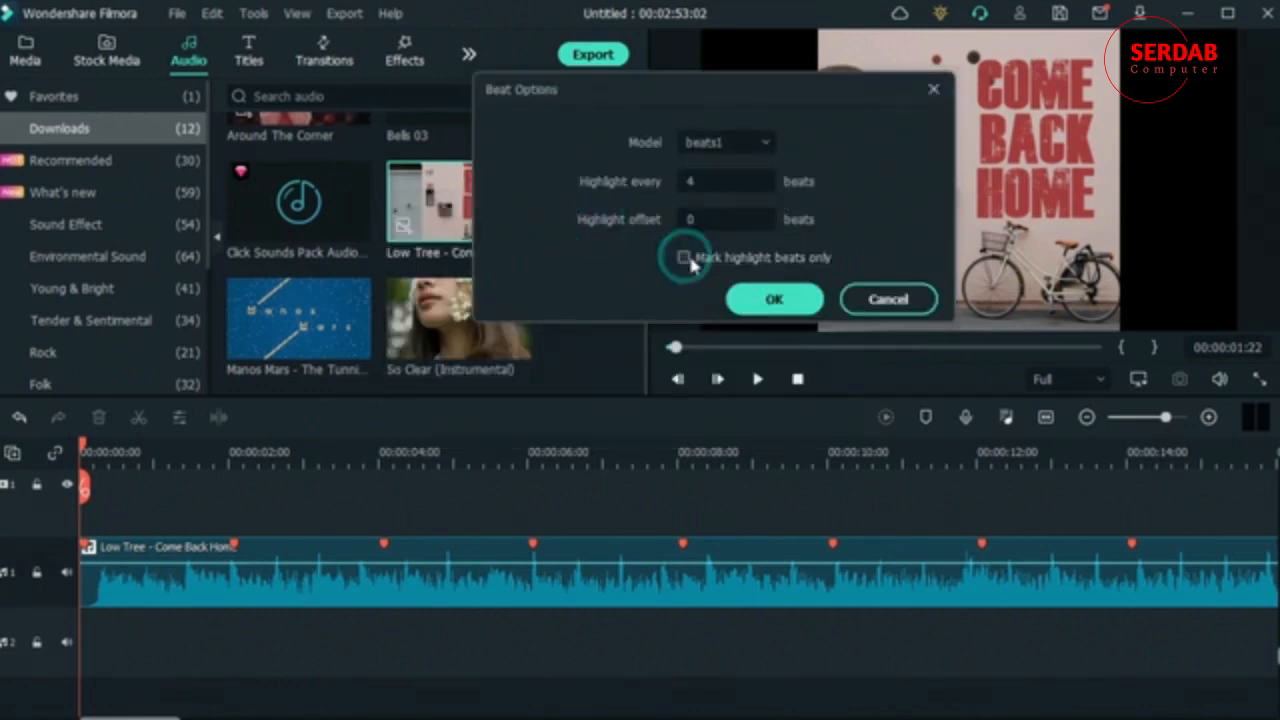
{"action": "left_click", "coordinate": [774, 299]}
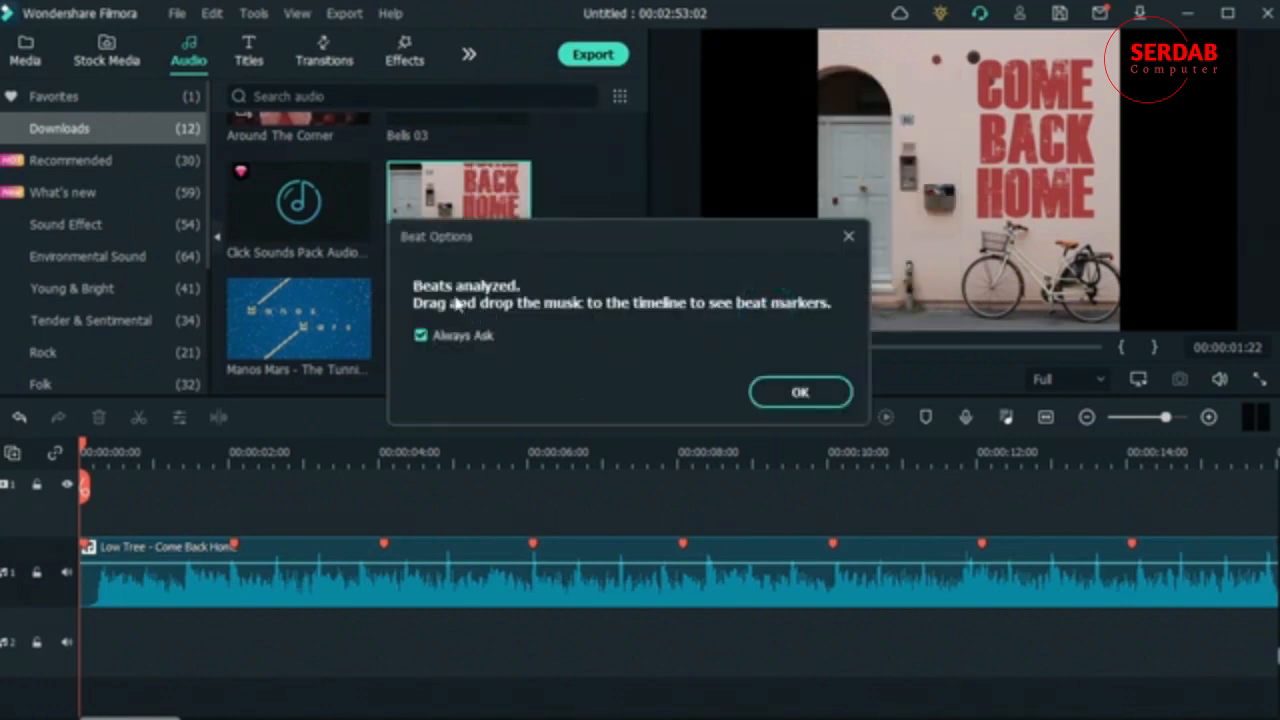
{"action": "key", "text": "Return"}
- Delete the "Low Tree - Come Back Home" clip from the timeline and place it again at the start of the first audio track
{"action": "left_click", "coordinate": [383, 580]}
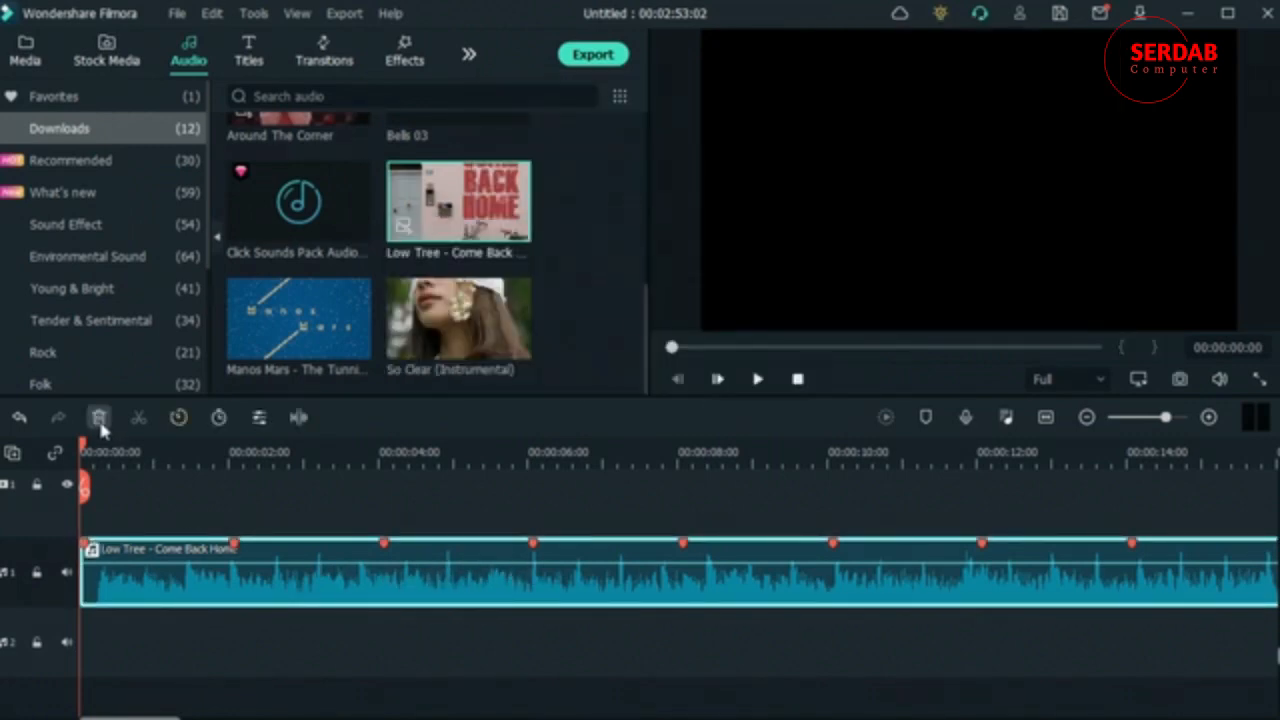
{"action": "left_click", "coordinate": [99, 419]}
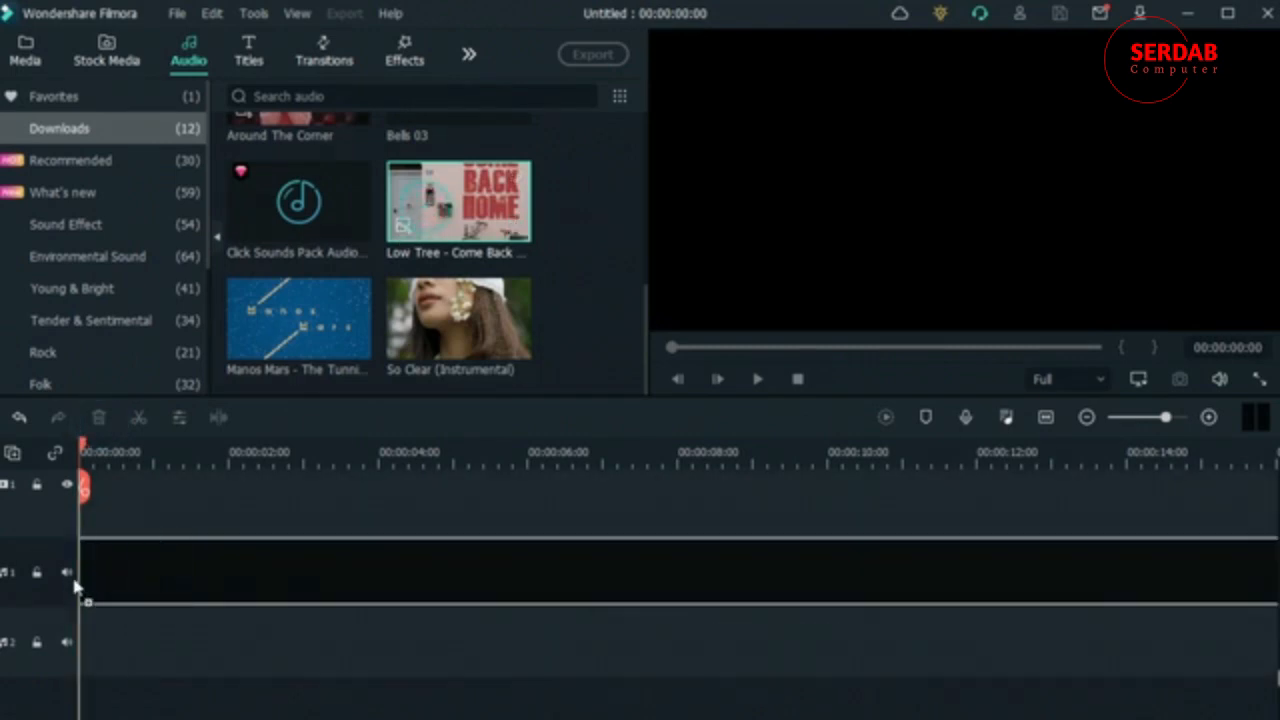
{"action": "key", "text": "ctrl+z"}
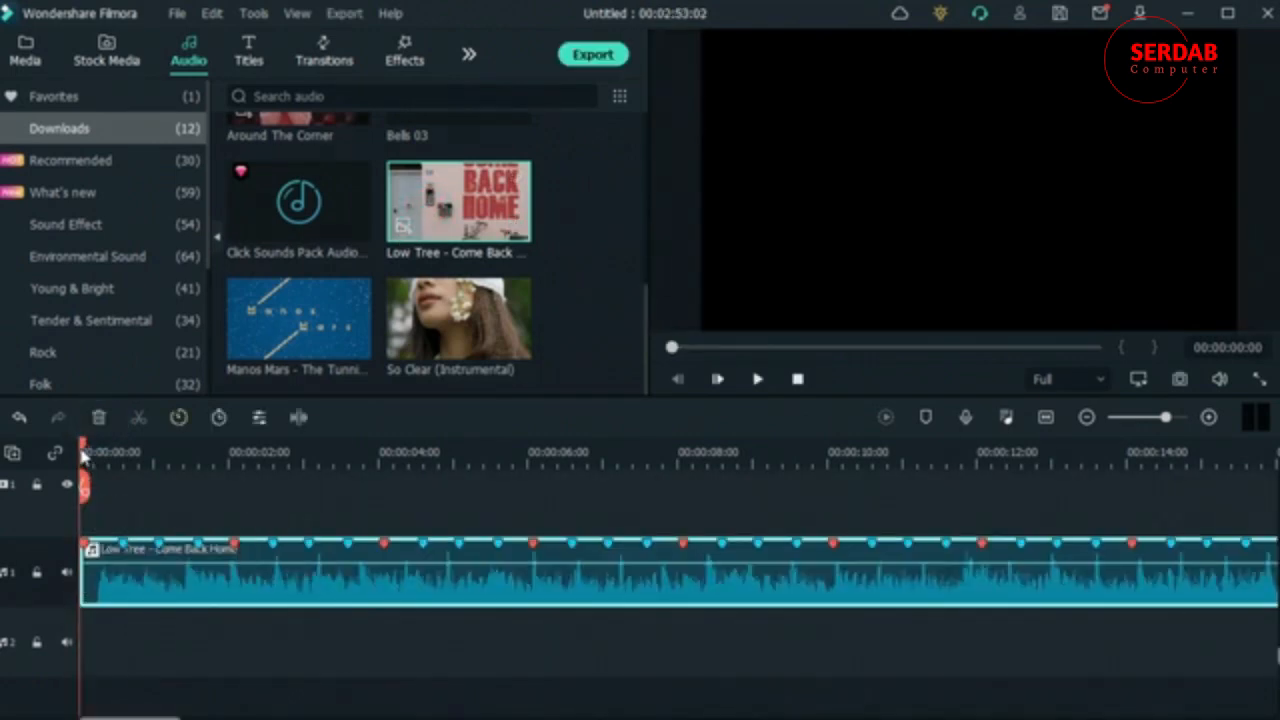
{"action": "left_click_drag", "start_coordinate": [84, 455], "coordinate": [152, 455]}
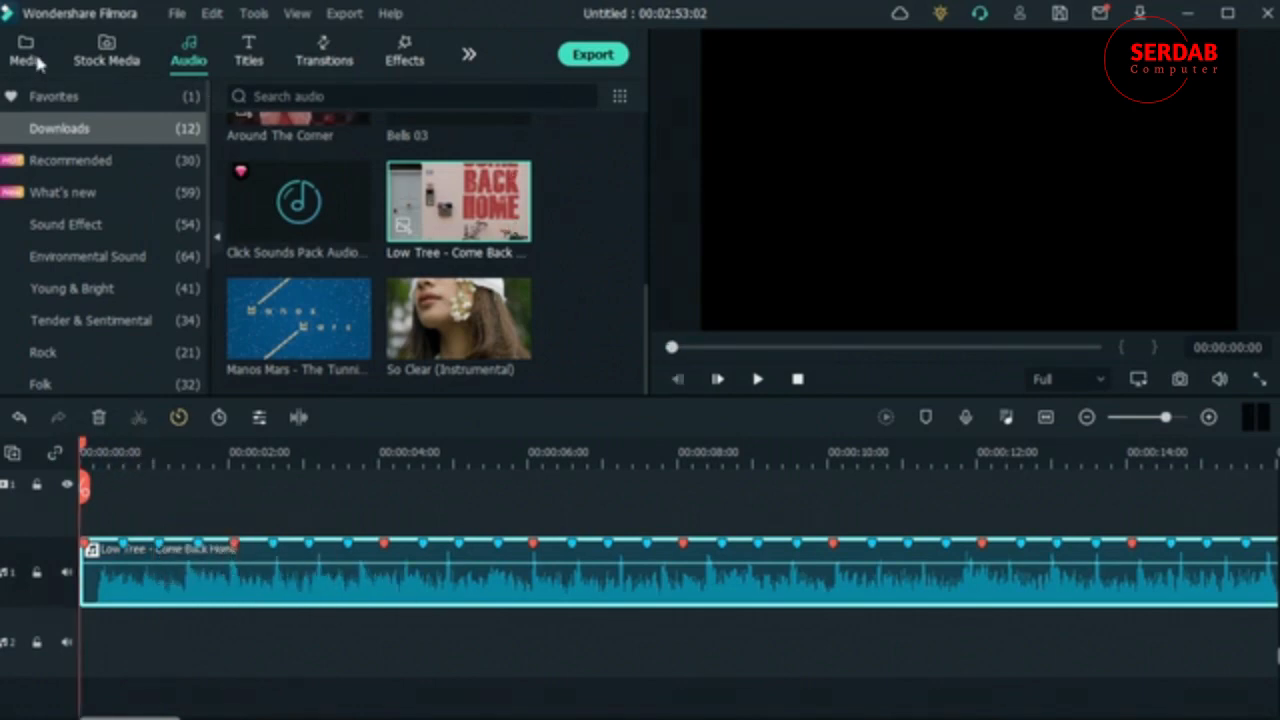
- Add the downloaded stock video "trees, forest, nature" in the Small 960x540 size to the start of the video track
{"action": "left_click", "coordinate": [30, 55]}
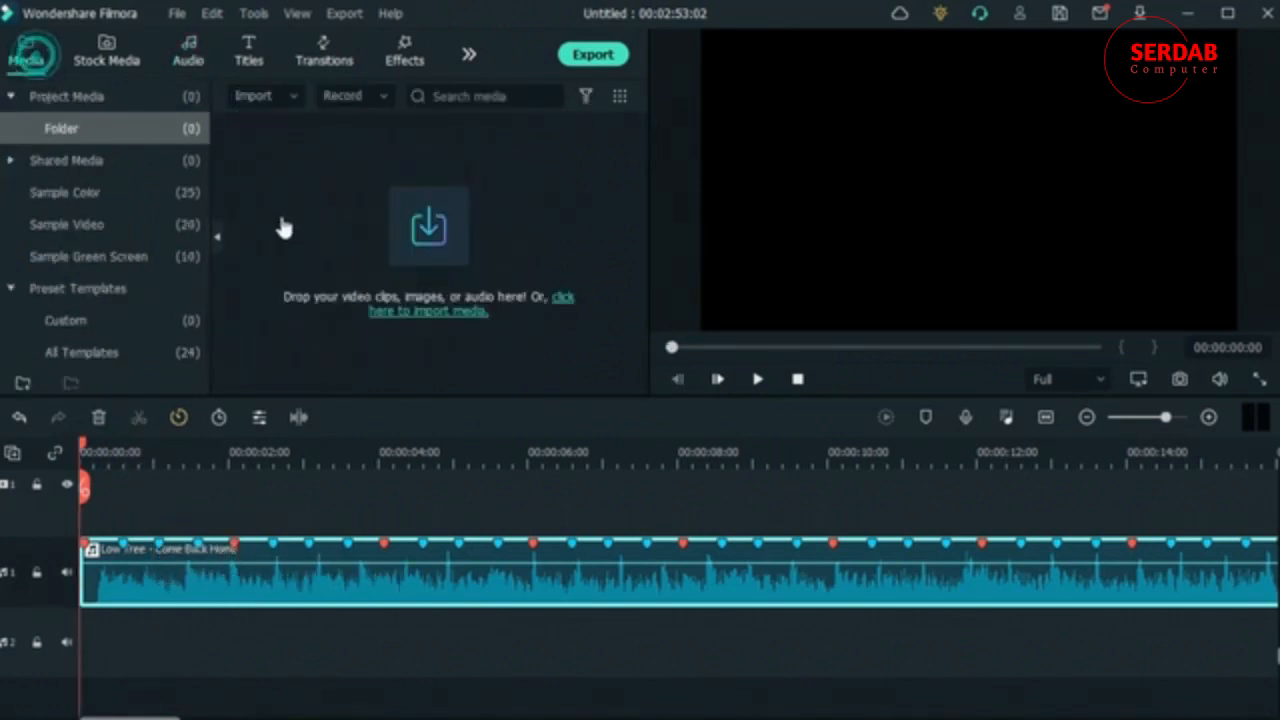
{"action": "left_click", "coordinate": [110, 55]}
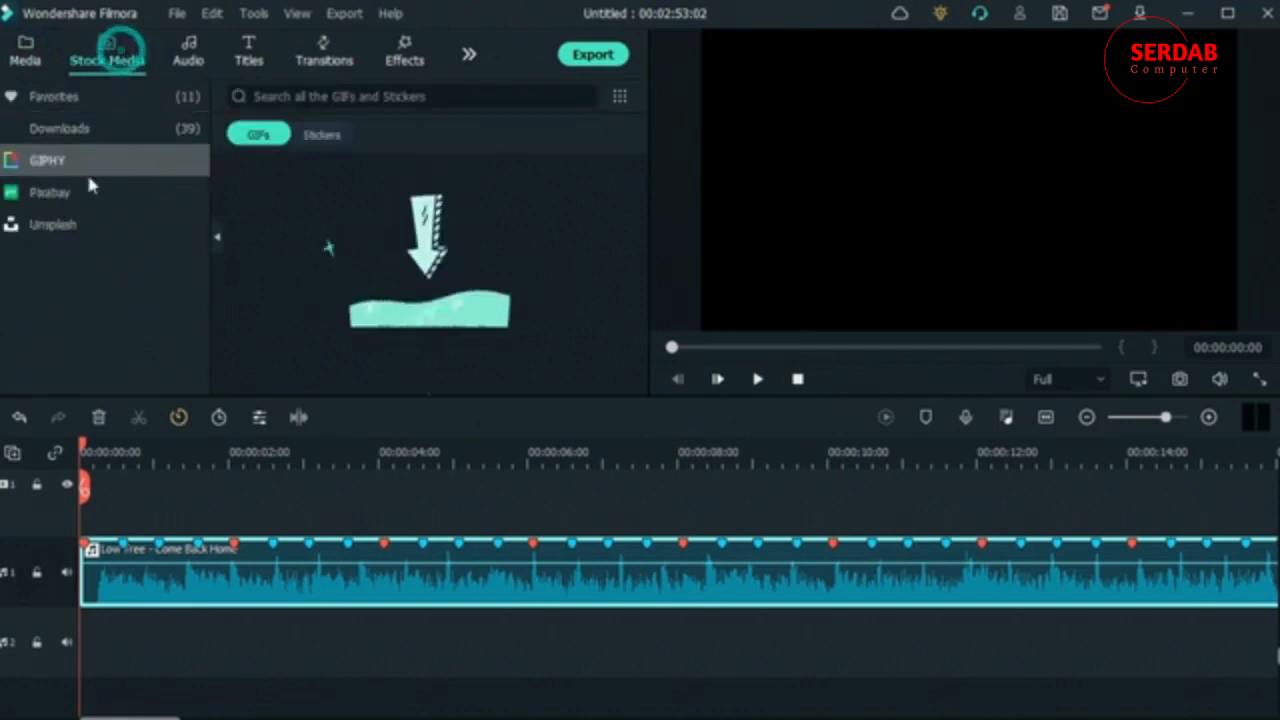
{"action": "left_click", "coordinate": [86, 130]}
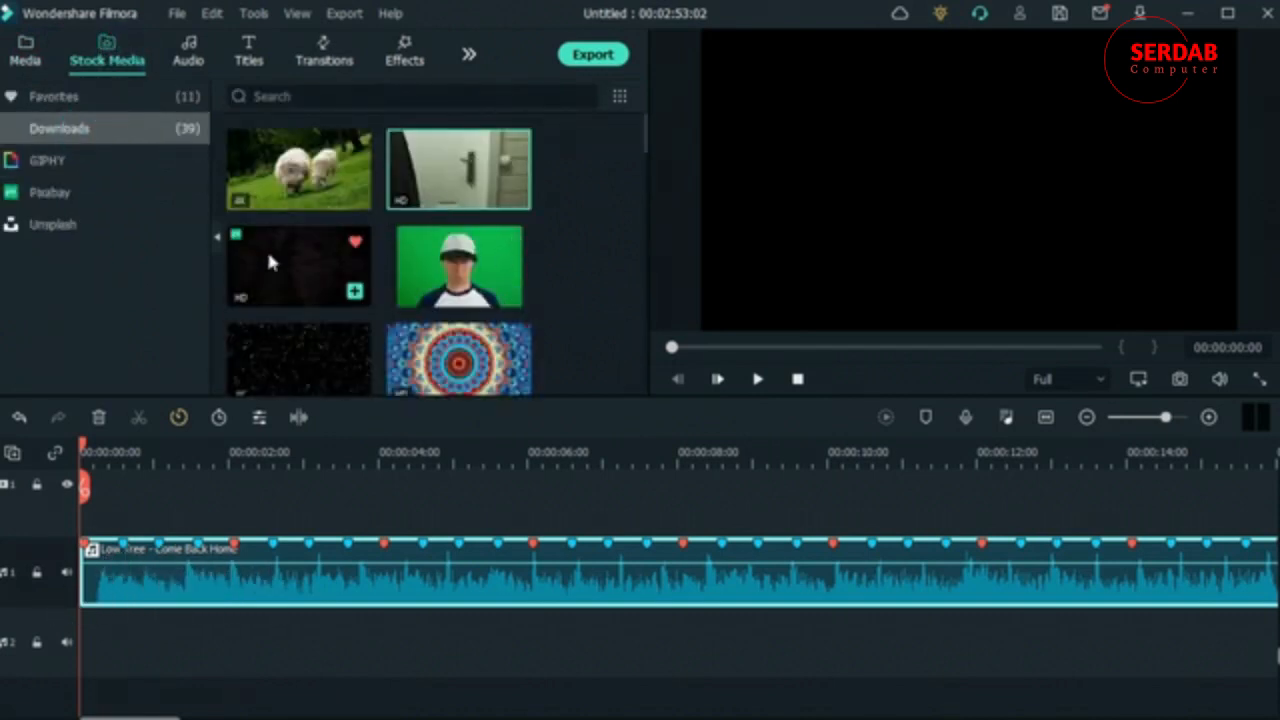
{"action": "mouse_move", "coordinate": [370, 295]}
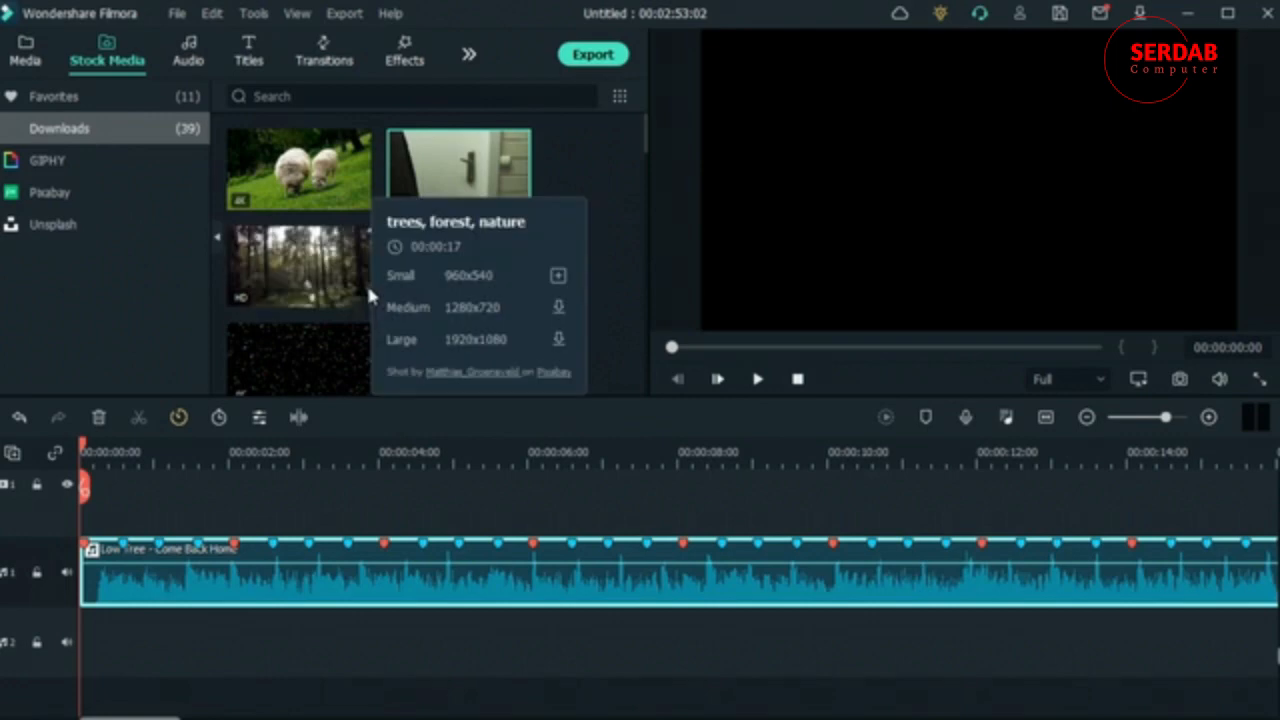
{"action": "left_click", "coordinate": [558, 275]}
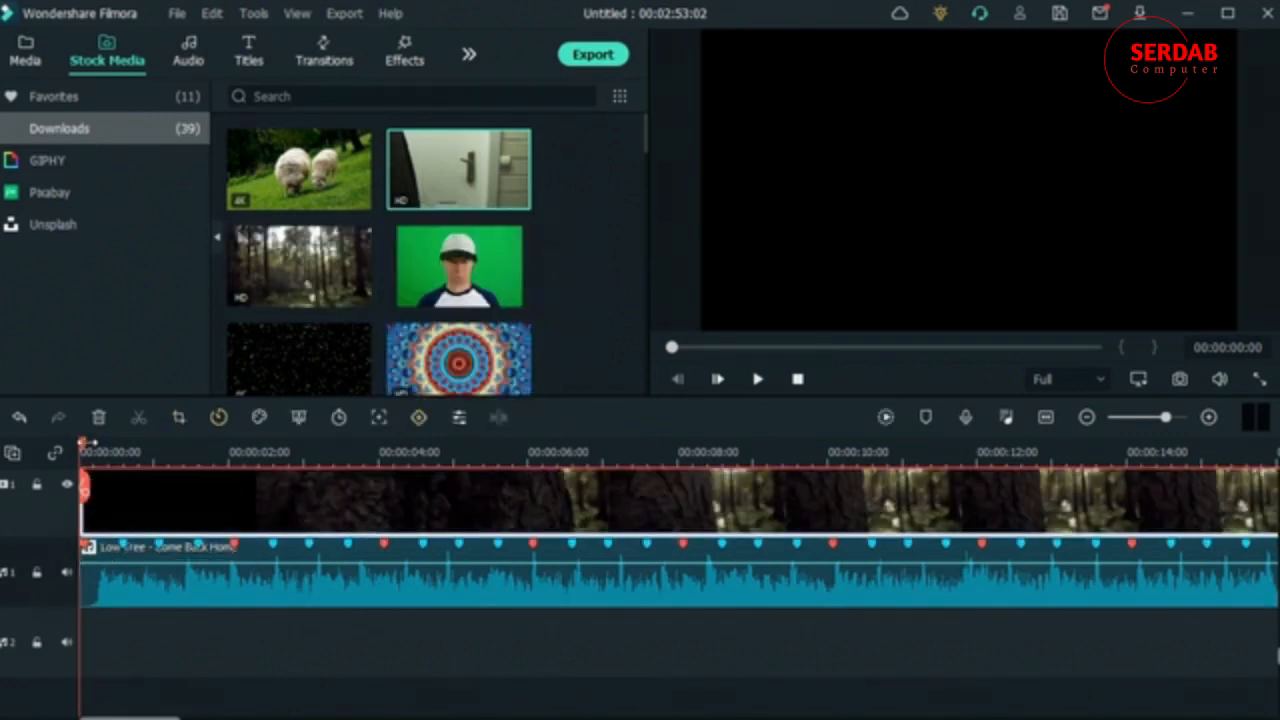
- Remove the forest clip's footage before 00:00:10:01, then trim the clip, moved to the timeline start, to end at the red beat marker near 2 seconds
{"action": "left_click_drag", "start_coordinate": [83, 443], "coordinate": [830, 485]}
{"action": "left_click_drag", "start_coordinate": [82, 489], "coordinate": [830, 555]}
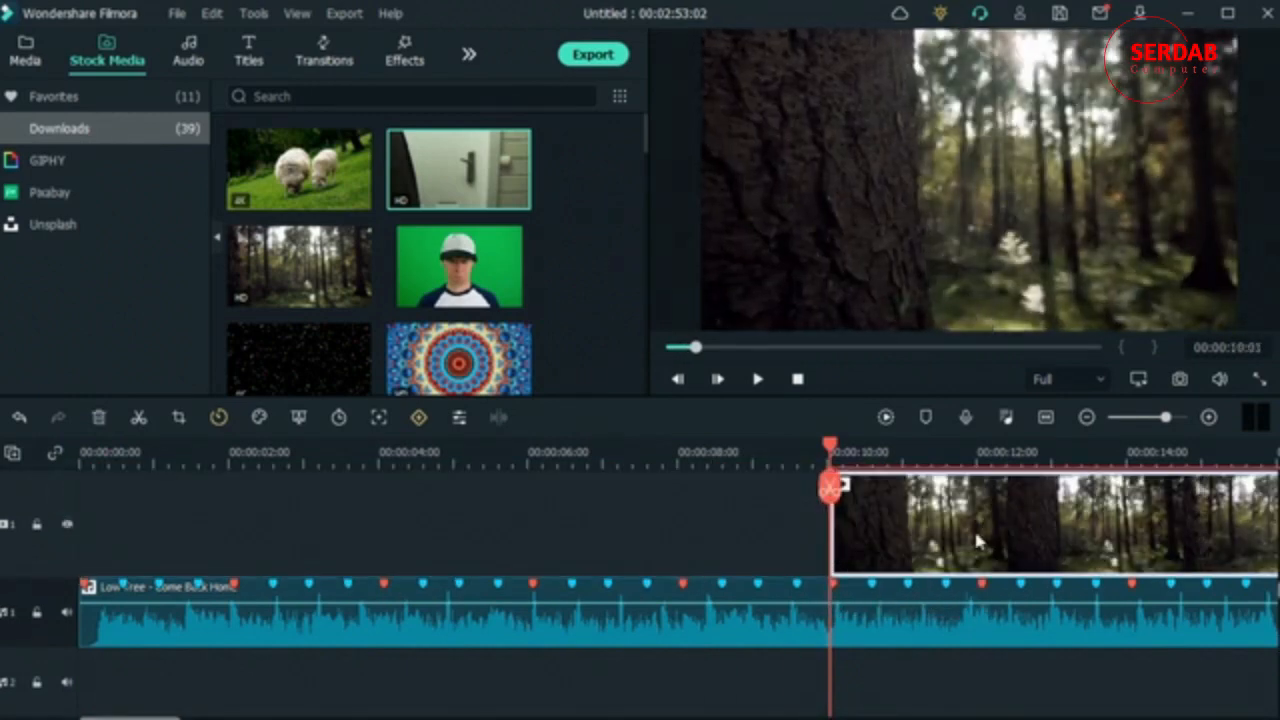
{"action": "left_click", "coordinate": [86, 534]}
{"action": "key", "text": "Delete"}
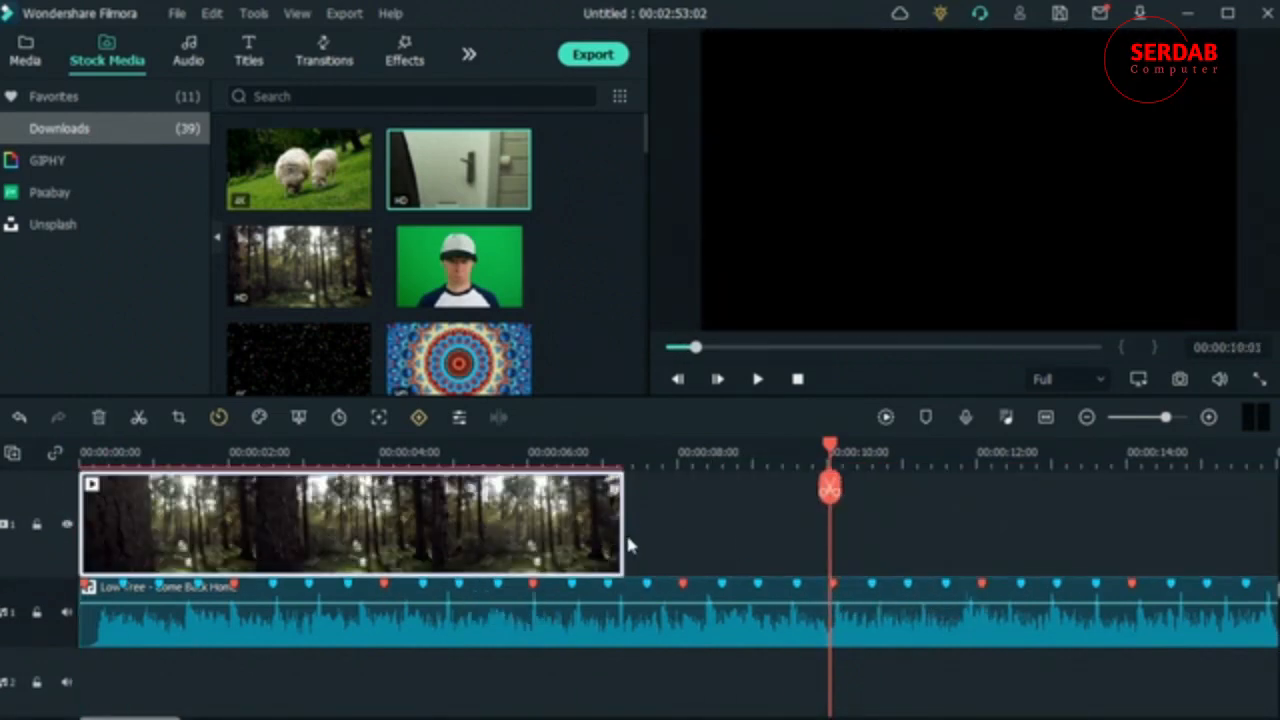
{"action": "left_click_drag", "start_coordinate": [623, 543], "coordinate": [245, 553]}
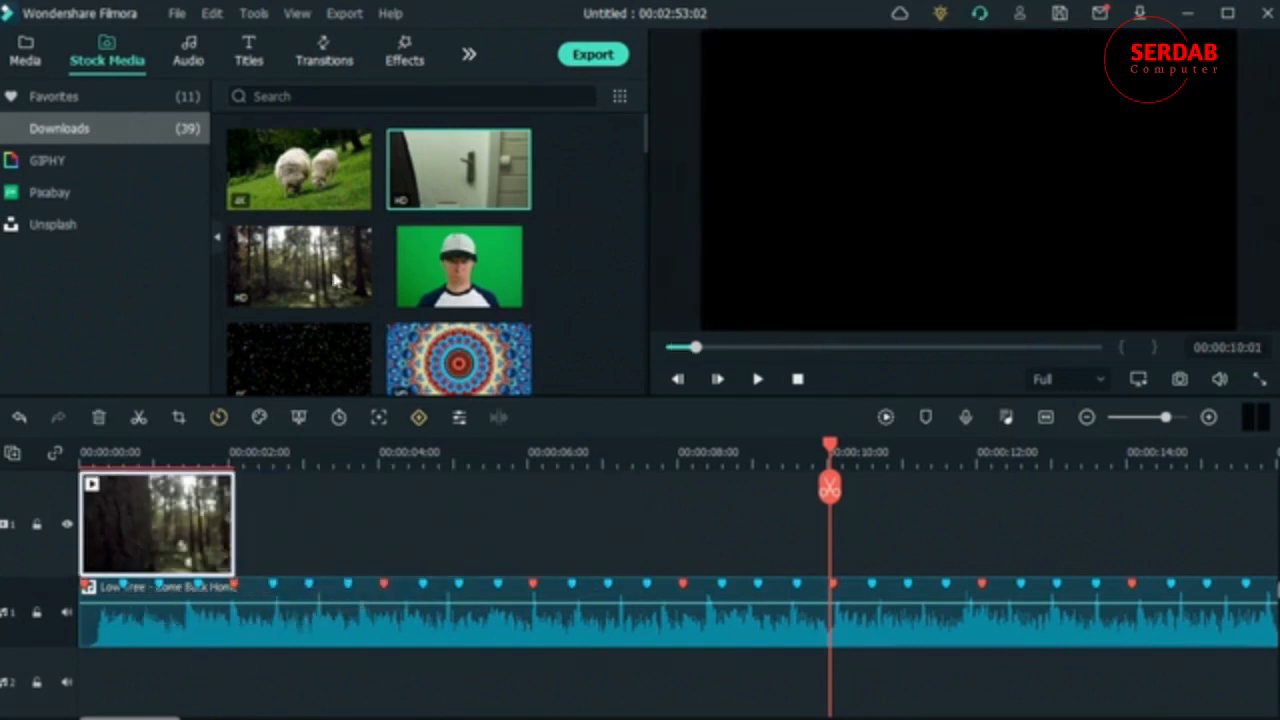
- Add the downloaded stock video "snowfall, winter, snow" in the Small 960x540 size directly after the forest clip
{"action": "scroll", "coordinate": [425, 368], "scroll_direction": "down", "scroll_amount": 3}
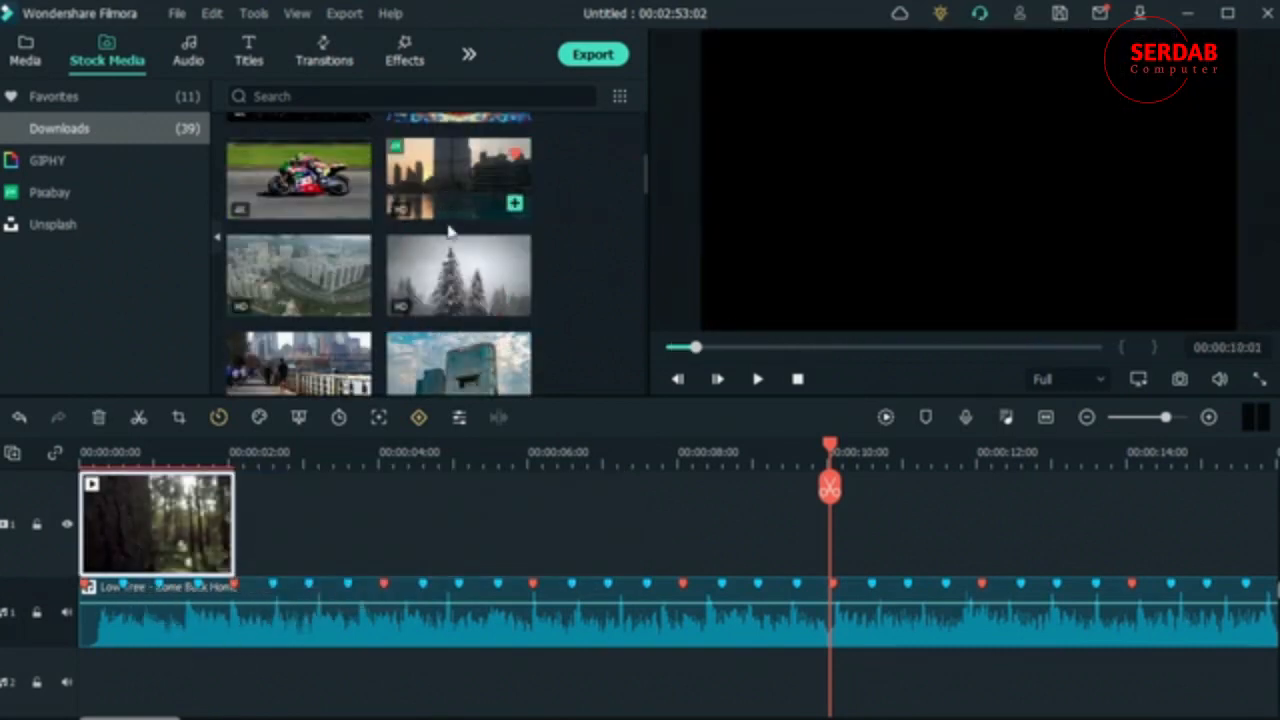
{"action": "mouse_move", "coordinate": [530, 300]}
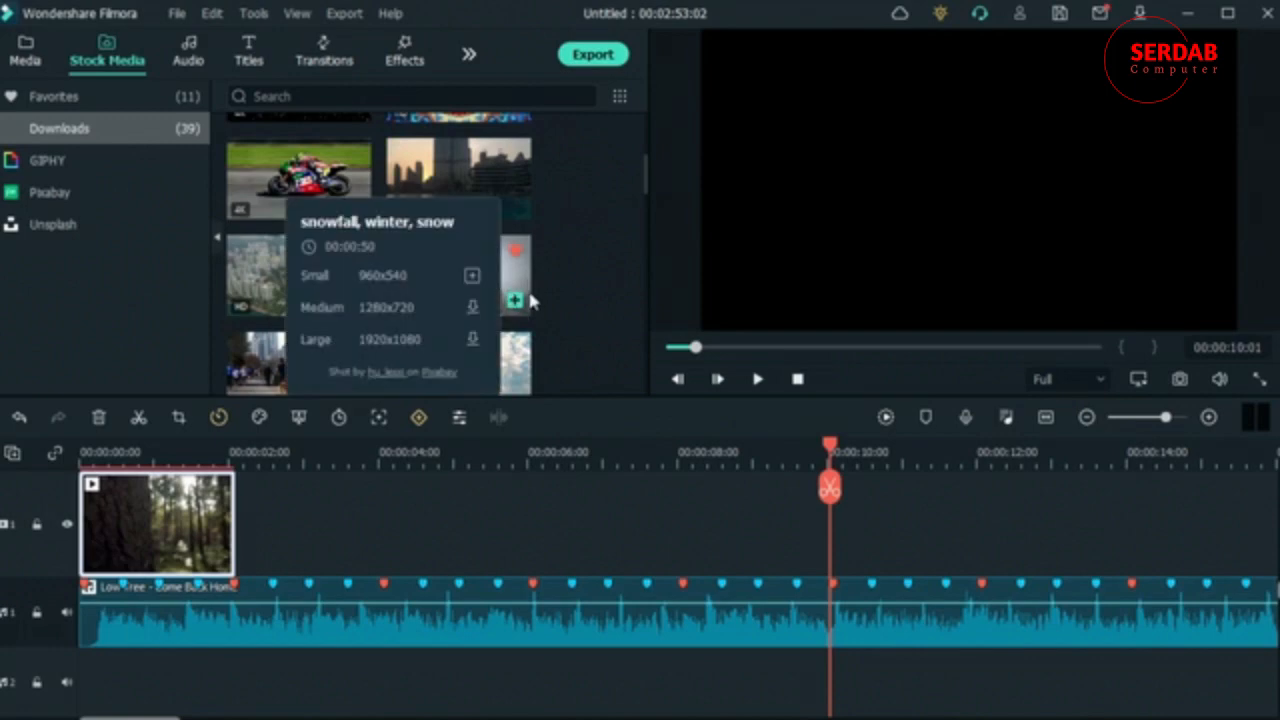
{"action": "left_click", "coordinate": [472, 275]}
{"action": "left_click_drag", "start_coordinate": [980, 508], "coordinate": [337, 534]}
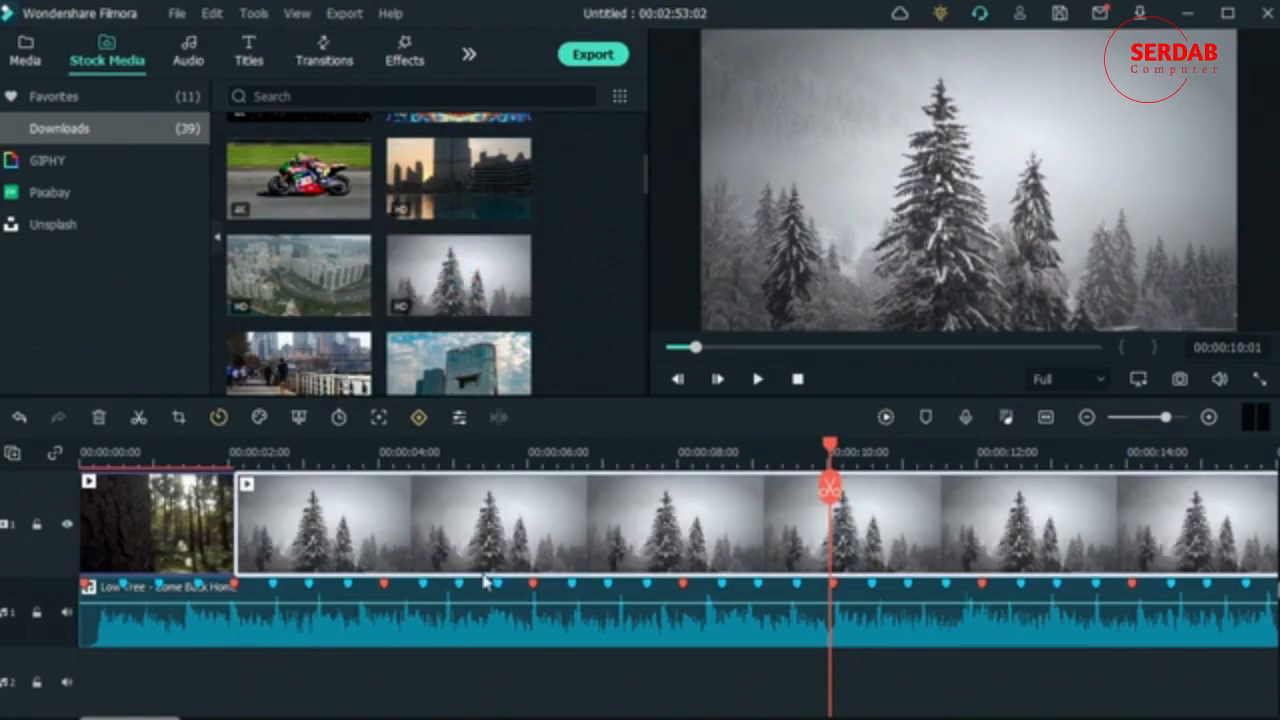
- Split the snowfall clip at the red beat marker at 00:00:04:02 and delete the part after it
{"action": "mouse_move", "coordinate": [830, 447]}
{"action": "left_mouse_down"}
{"action": "mouse_move", "coordinate": [374, 447]}
{"action": "mouse_move", "coordinate": [397, 495]}
{"action": "mouse_move", "coordinate": [386, 590]}
{"action": "left_mouse_up"}
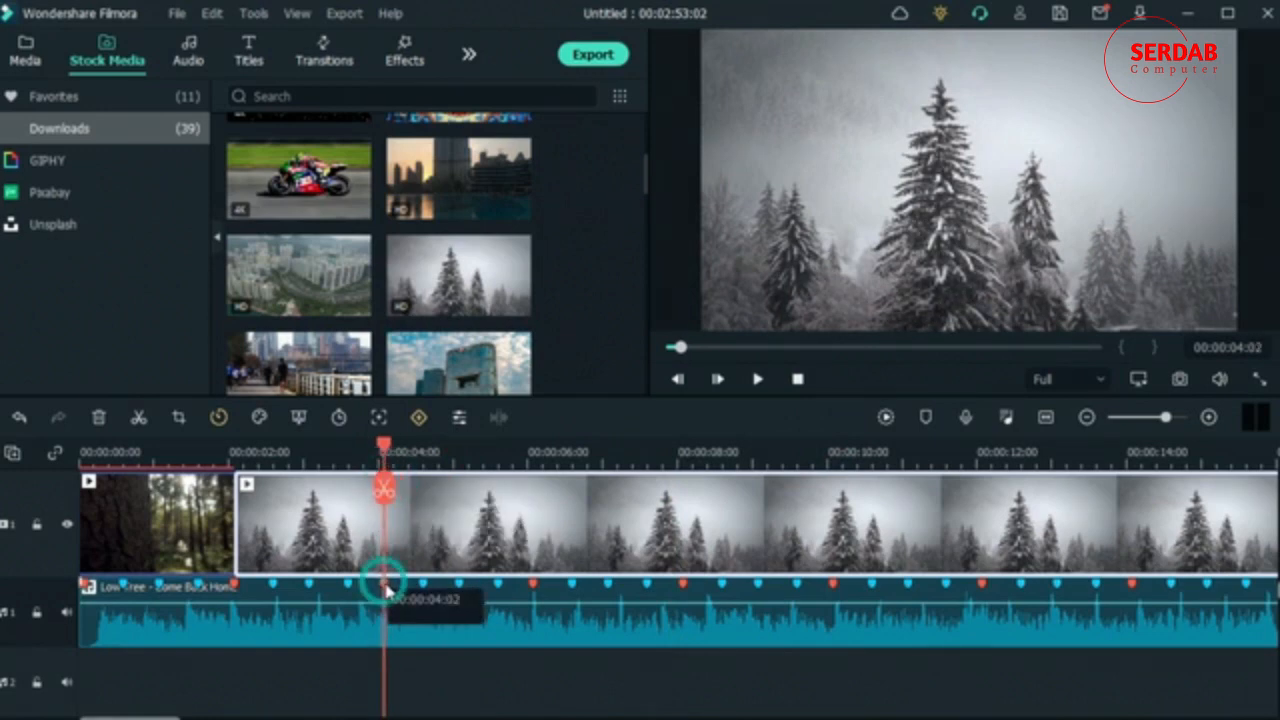
{"action": "left_click", "coordinate": [384, 488]}
{"action": "left_click", "coordinate": [97, 421]}
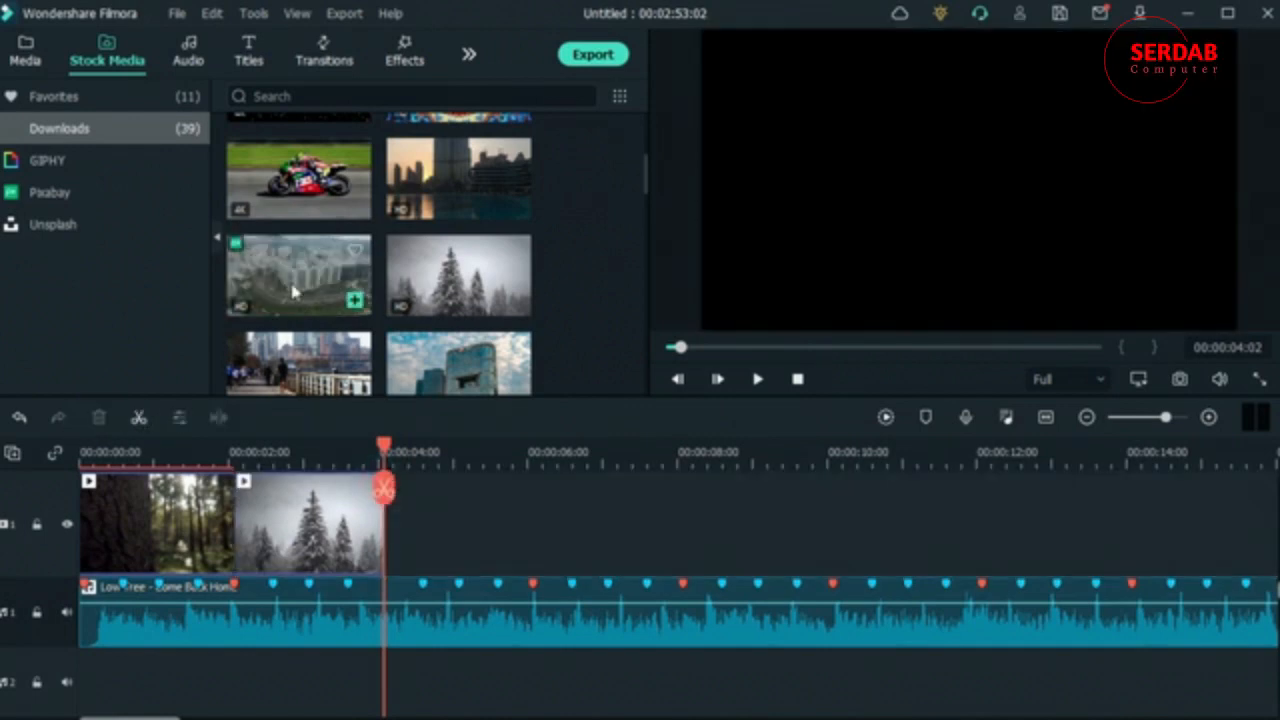
- Add the aerial city stock video directly after the snowfall clip, ending it at the red beat marker at 00:00:06:02
{"action": "left_click_drag", "start_coordinate": [291, 280], "coordinate": [462, 595]}
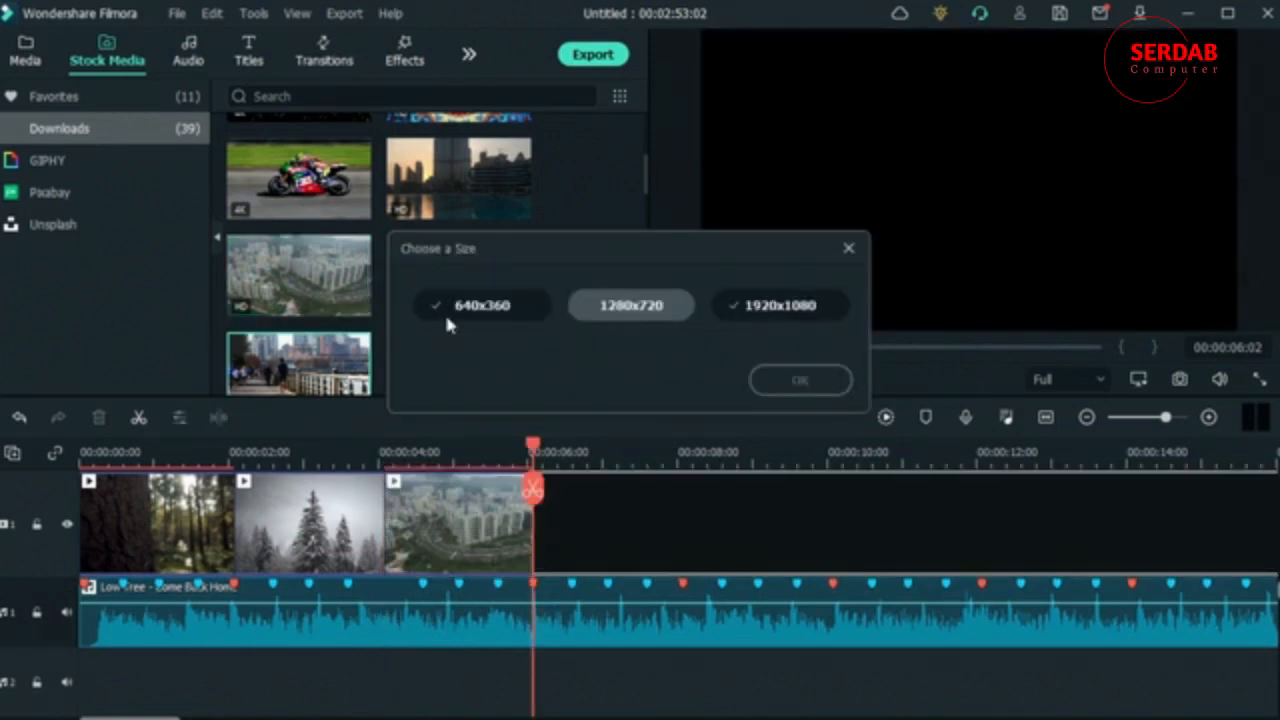
- Add the 640x360 riverside jogger stock video directly after the aerial city clip, trimming it to end at the red beat marker at 00:00:08:00
{"action": "left_click", "coordinate": [447, 318]}
{"action": "left_click", "coordinate": [803, 380]}
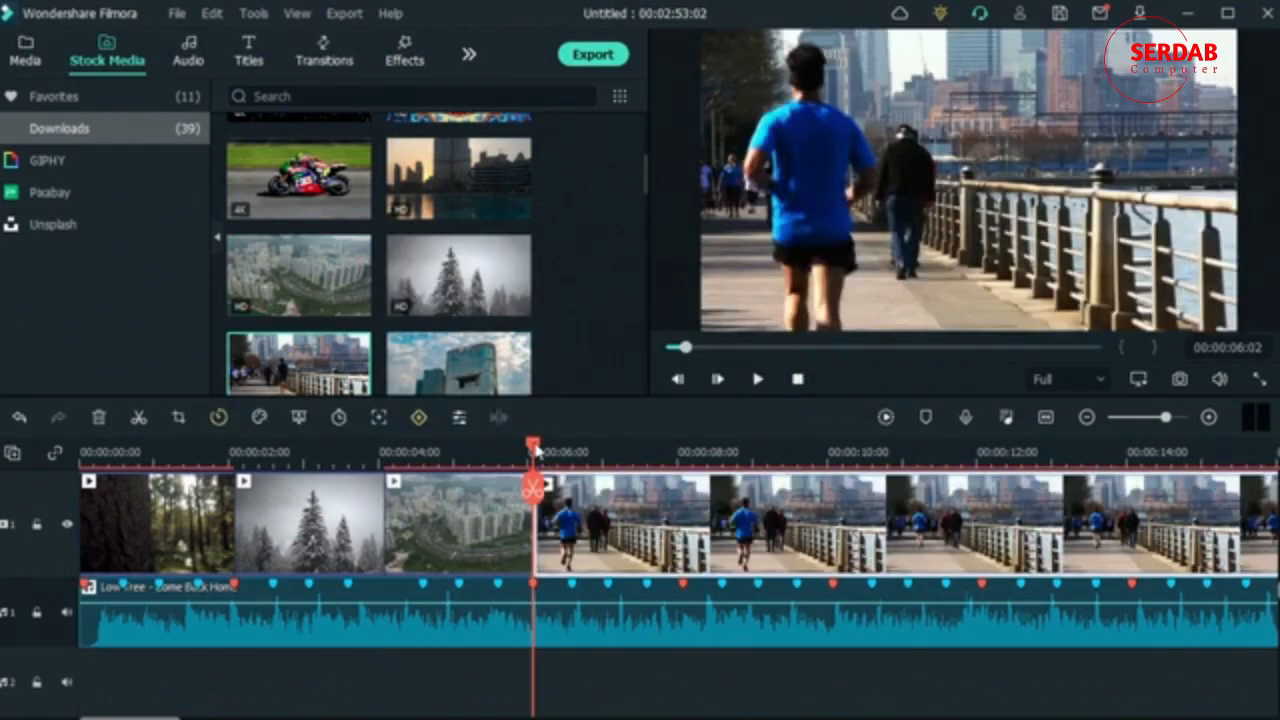
{"action": "left_click_drag", "start_coordinate": [534, 446], "coordinate": [677, 450]}
{"action": "key", "text": "alt+]"}
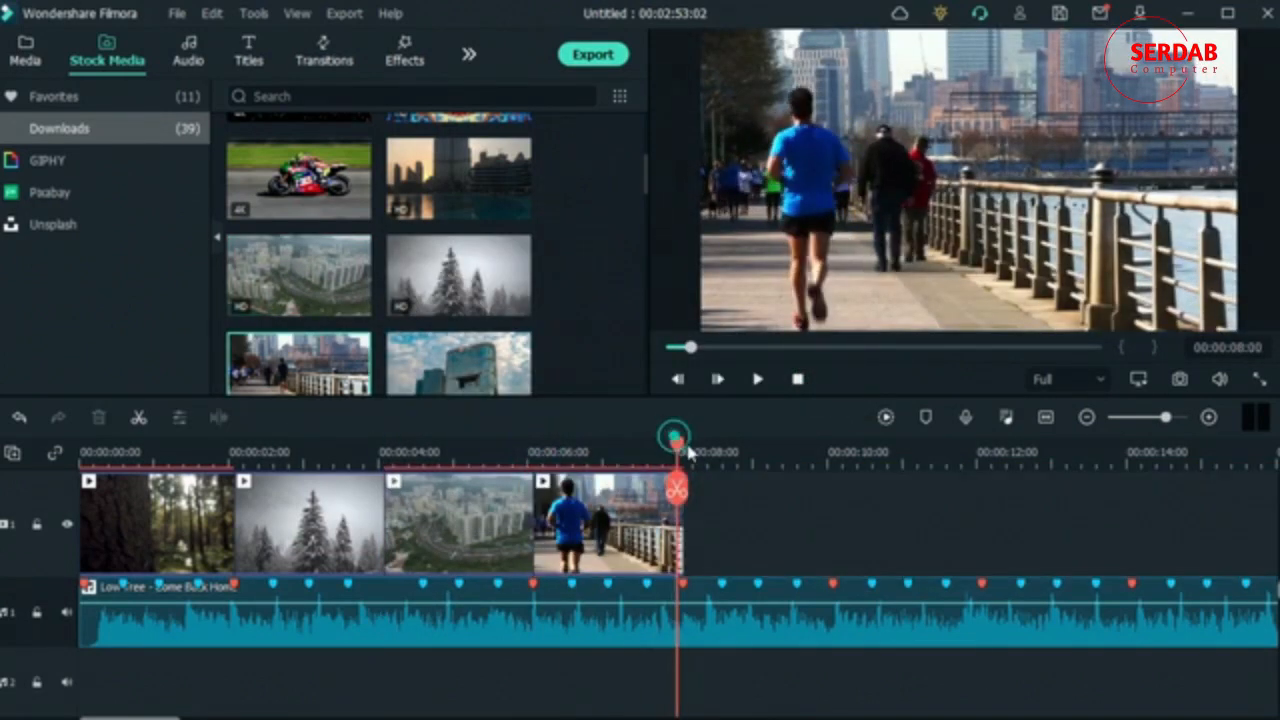
- Split the music track at 00:00:08:08 and delete the part after it
{"action": "left_click", "coordinate": [700, 451]}
{"action": "left_click", "coordinate": [711, 630]}
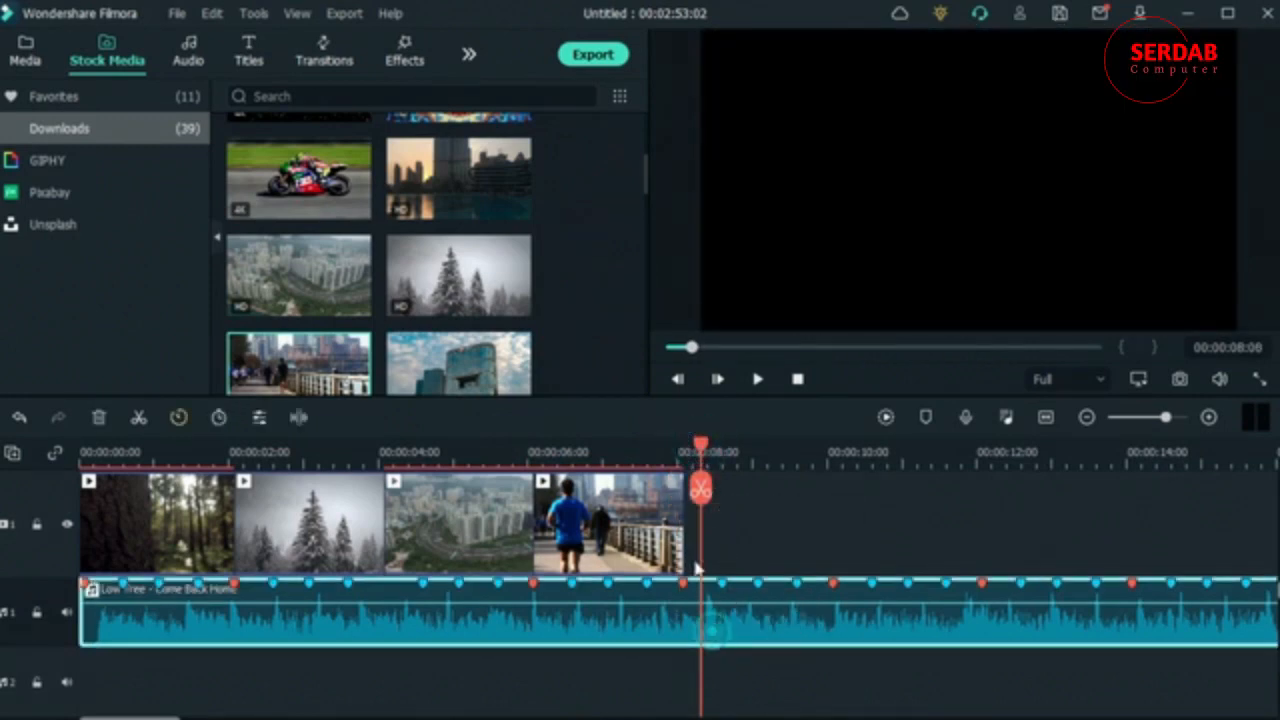
{"action": "left_click", "coordinate": [700, 488]}
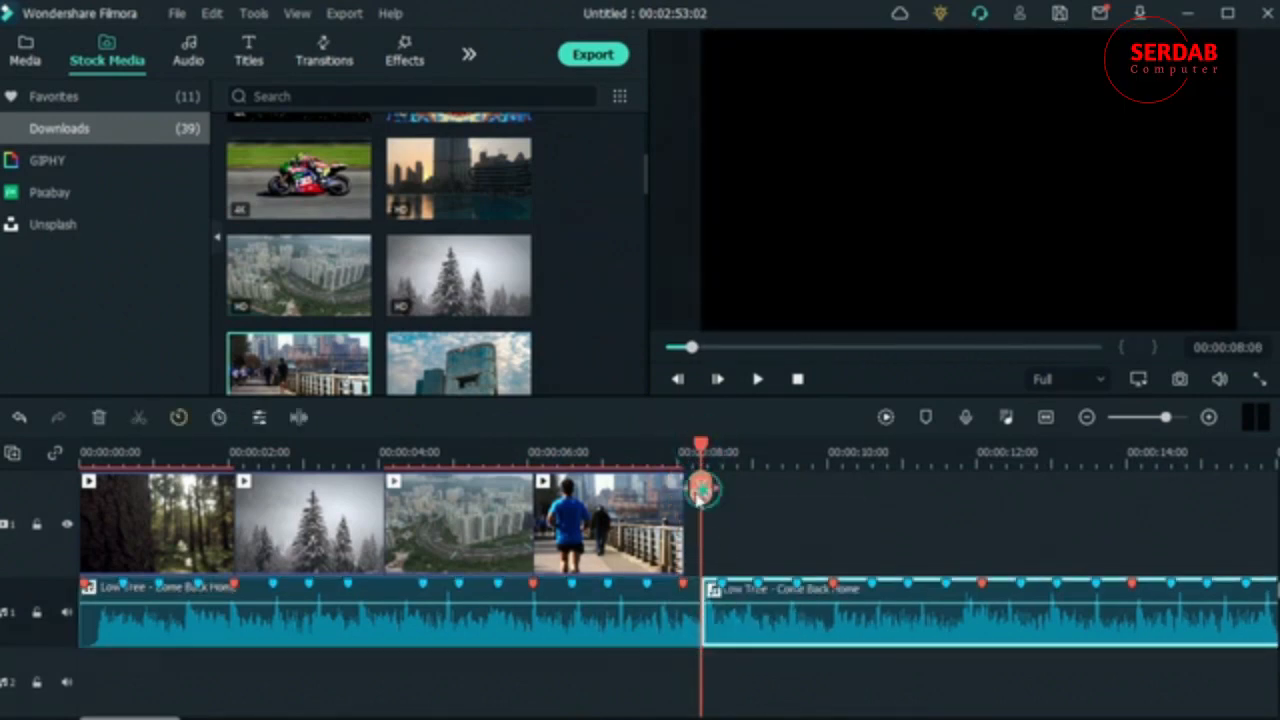
{"action": "left_click", "coordinate": [100, 418]}
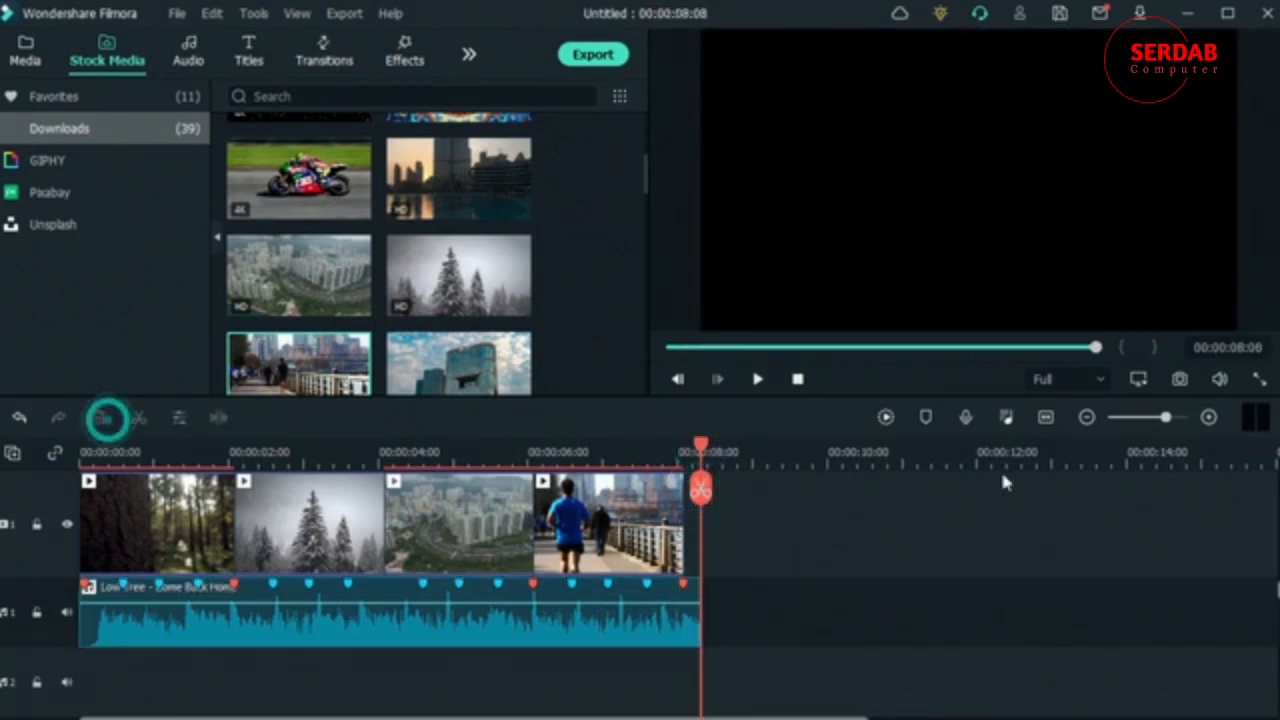
- Render the timeline preview and play the beat-synced edit from the start
{"action": "left_click", "coordinate": [883, 424]}
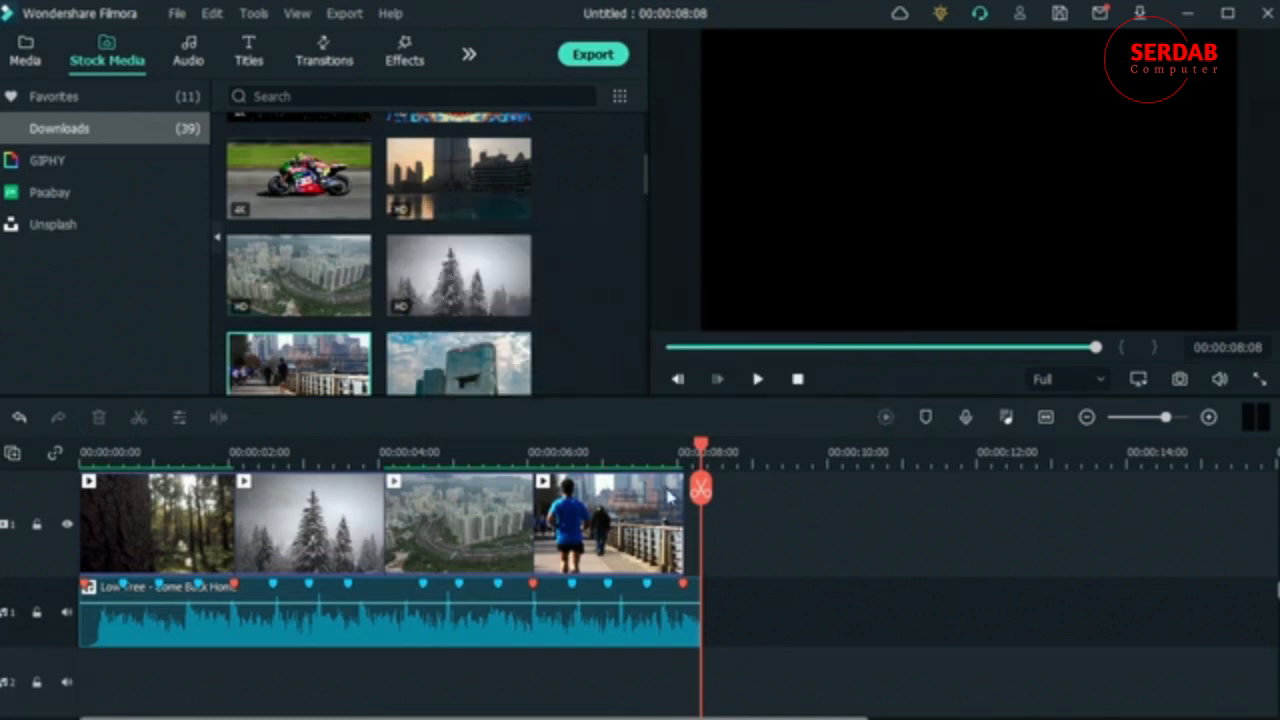
{"action": "left_click_drag", "start_coordinate": [706, 446], "coordinate": [84, 446]}
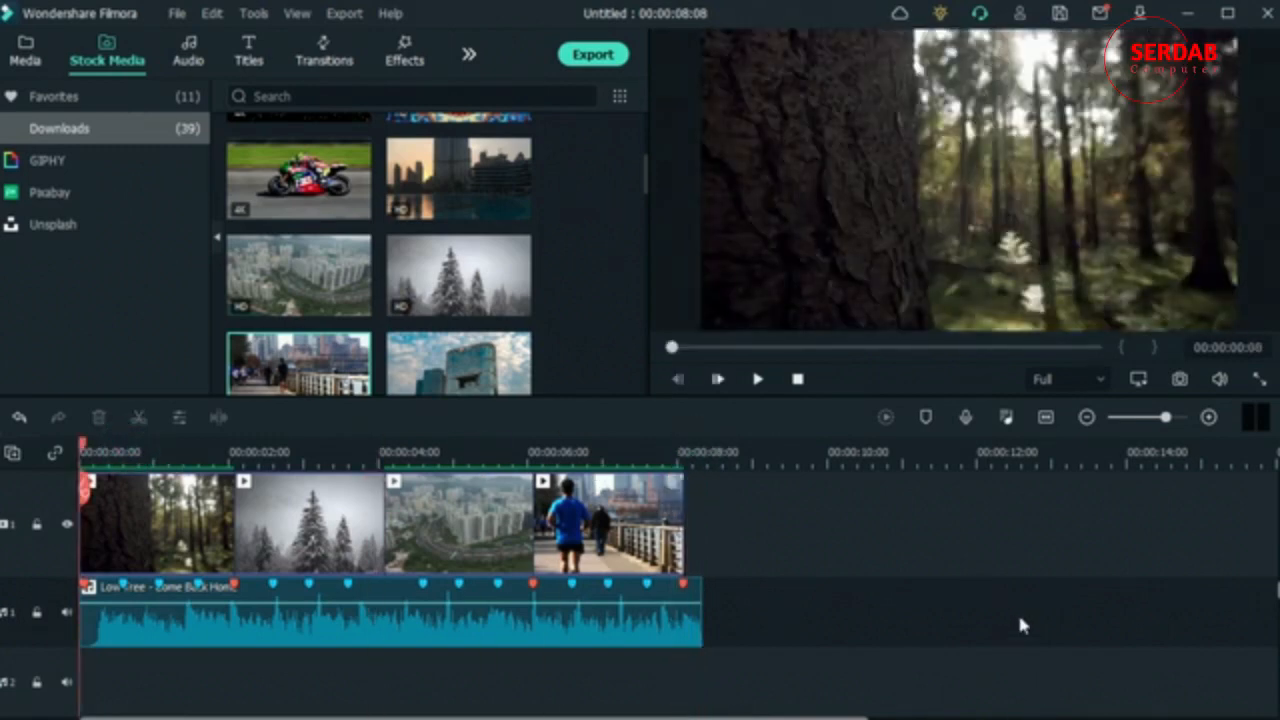
{"action": "key", "text": "space"}
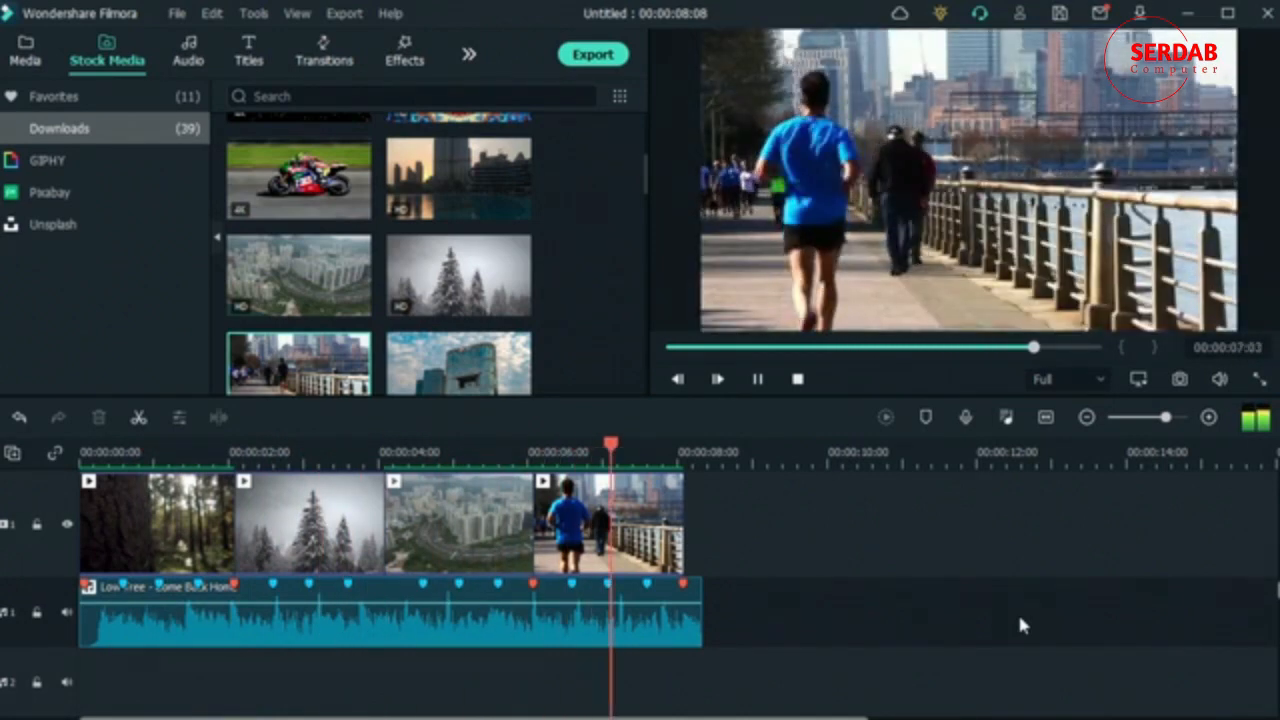
{"action": "key", "text": "space"}
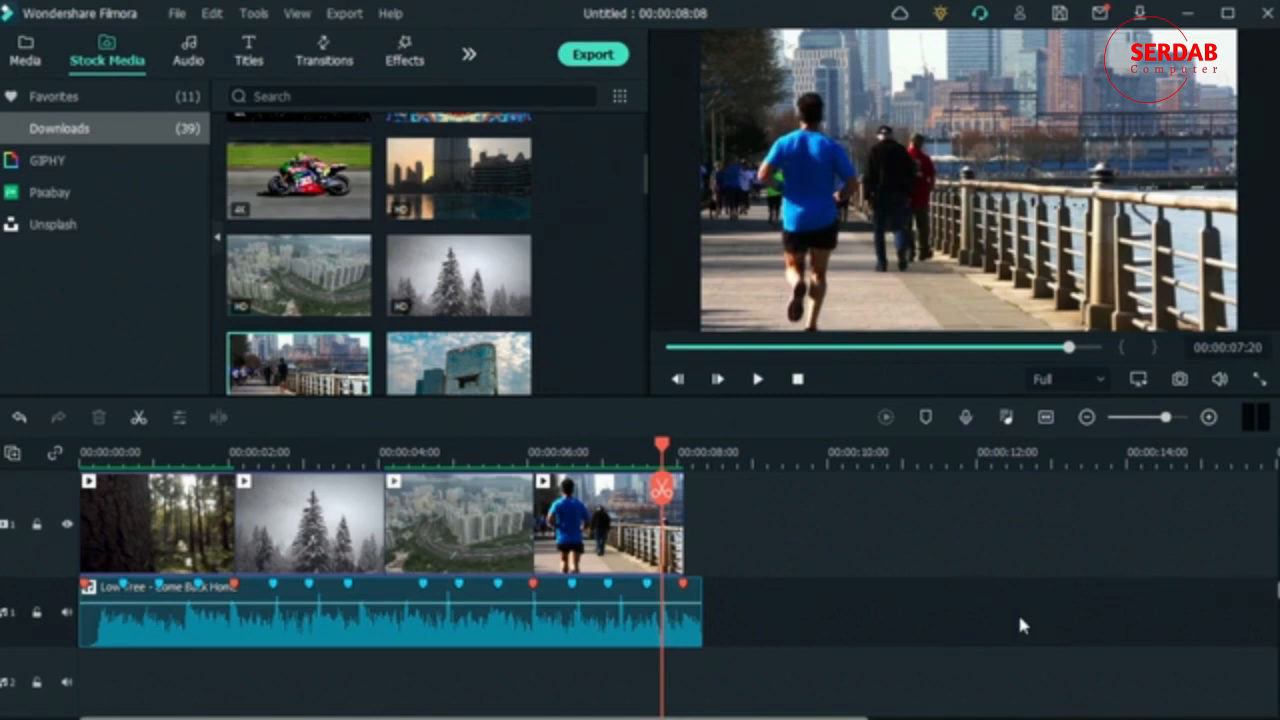
- Extend the end of the shortened music track to 00:00:12:23
{"action": "left_click", "coordinate": [545, 622]}
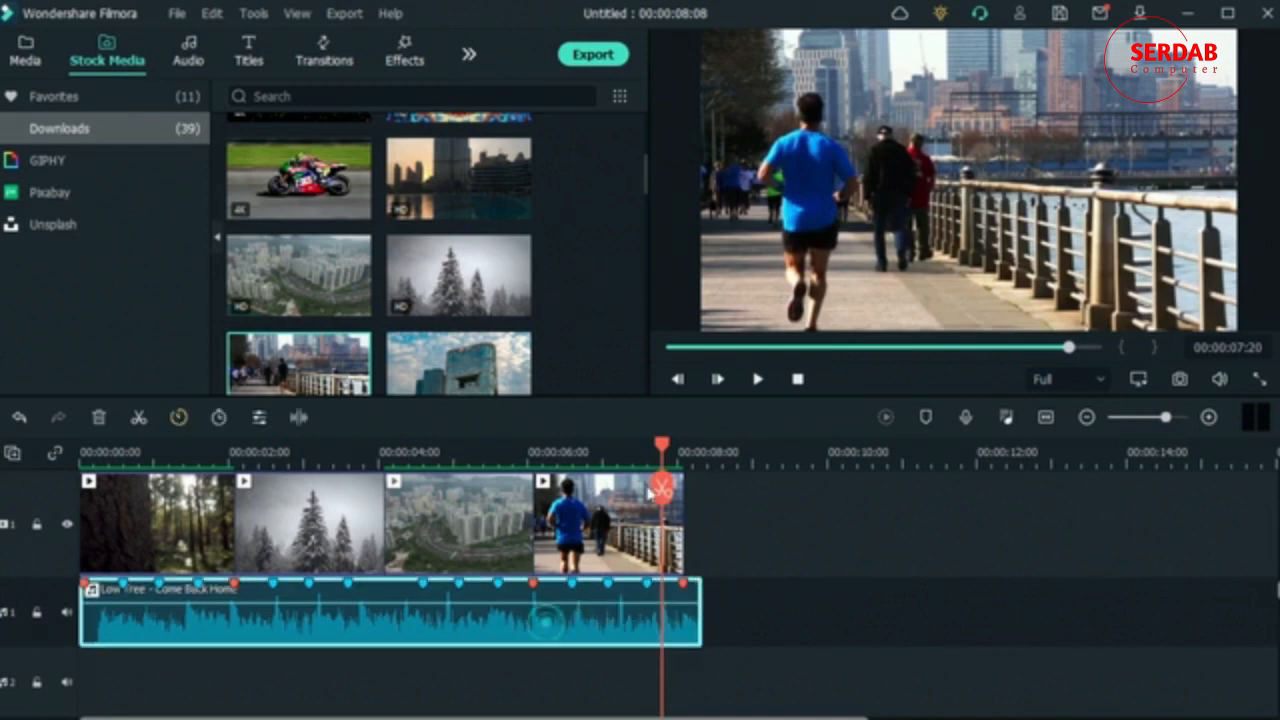
{"action": "left_click_drag", "start_coordinate": [657, 448], "coordinate": [655, 498]}
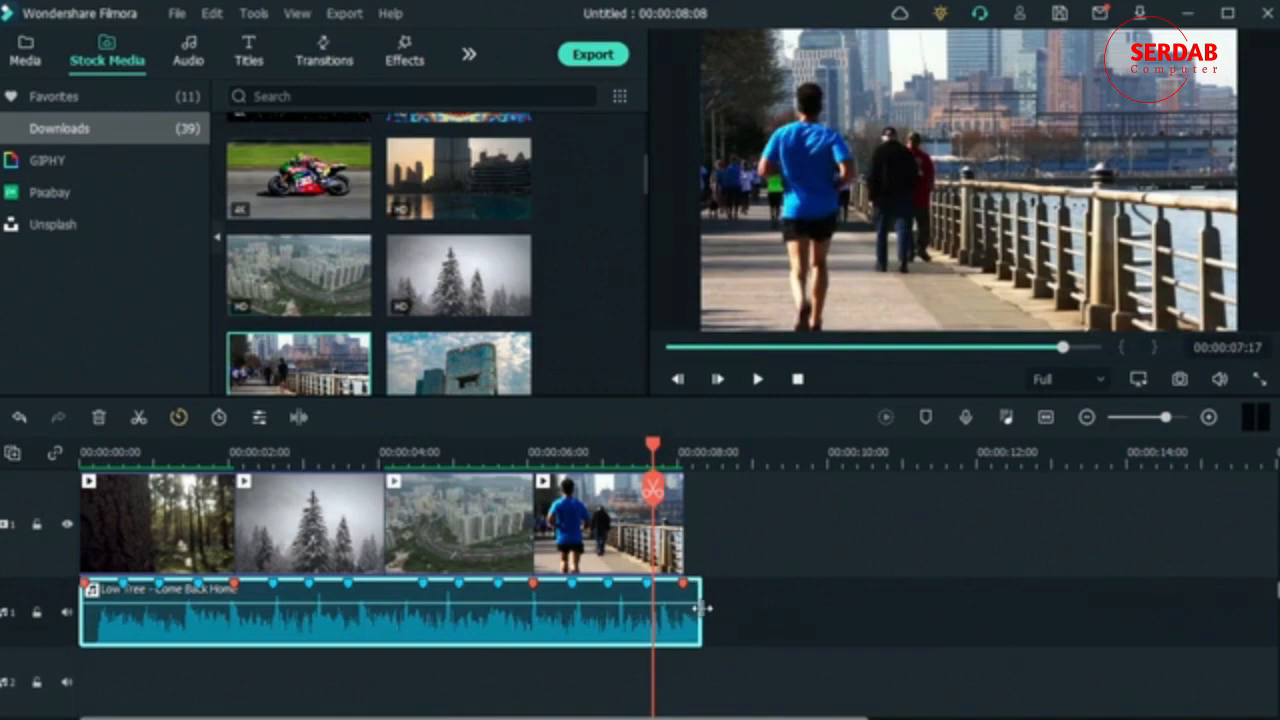
{"action": "left_click_drag", "start_coordinate": [700, 616], "coordinate": [1046, 620]}
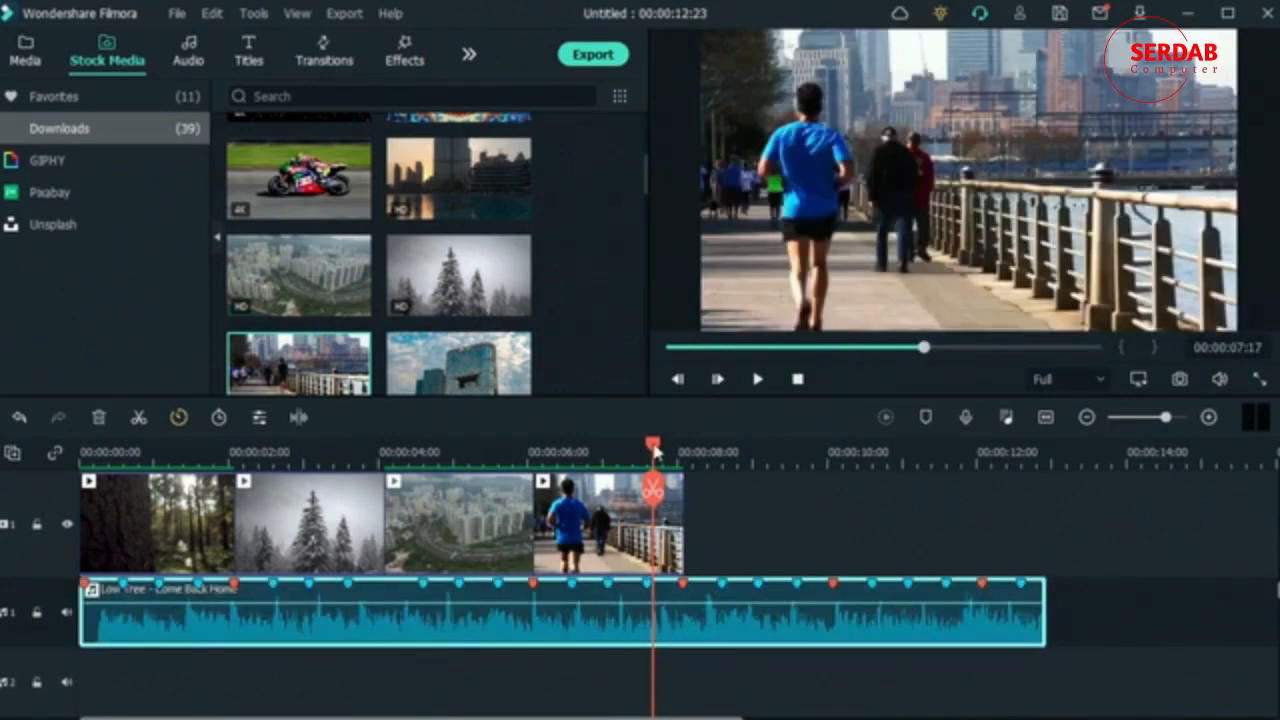
{"action": "mouse_move", "coordinate": [652, 490]}
{"action": "left_mouse_down"}
{"action": "mouse_move", "coordinate": [923, 491]}
{"action": "mouse_move", "coordinate": [610, 495]}
{"action": "mouse_move", "coordinate": [755, 540]}
{"action": "mouse_move", "coordinate": [637, 500]}
{"action": "left_mouse_up"}
- Replace the timeline contents with the downloaded track "Manos Mars - The Tunning" and add a marker on it at 00:00:05:10
{"action": "left_click_drag", "start_coordinate": [1115, 641], "coordinate": [180, 470]}
{"action": "left_click_drag", "start_coordinate": [80, 467], "coordinate": [82, 472]}
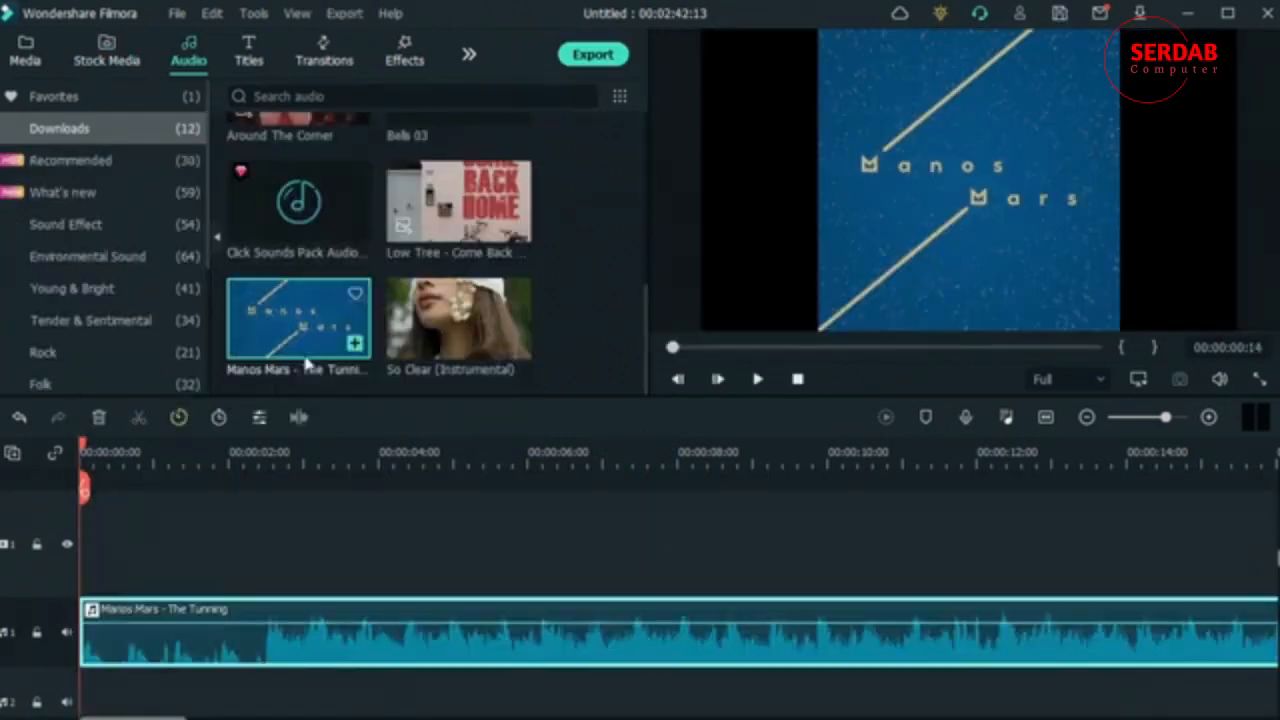
{"action": "left_click", "coordinate": [290, 451]}
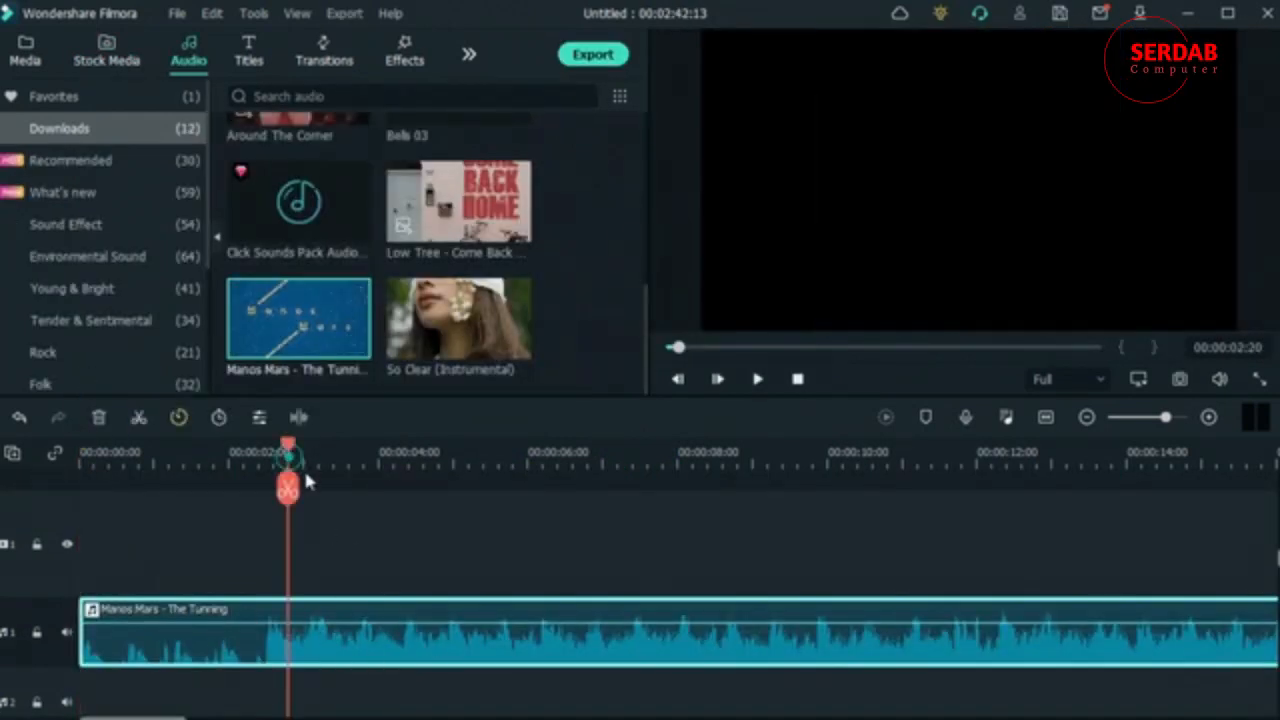
{"action": "left_click_drag", "start_coordinate": [288, 451], "coordinate": [495, 596]}
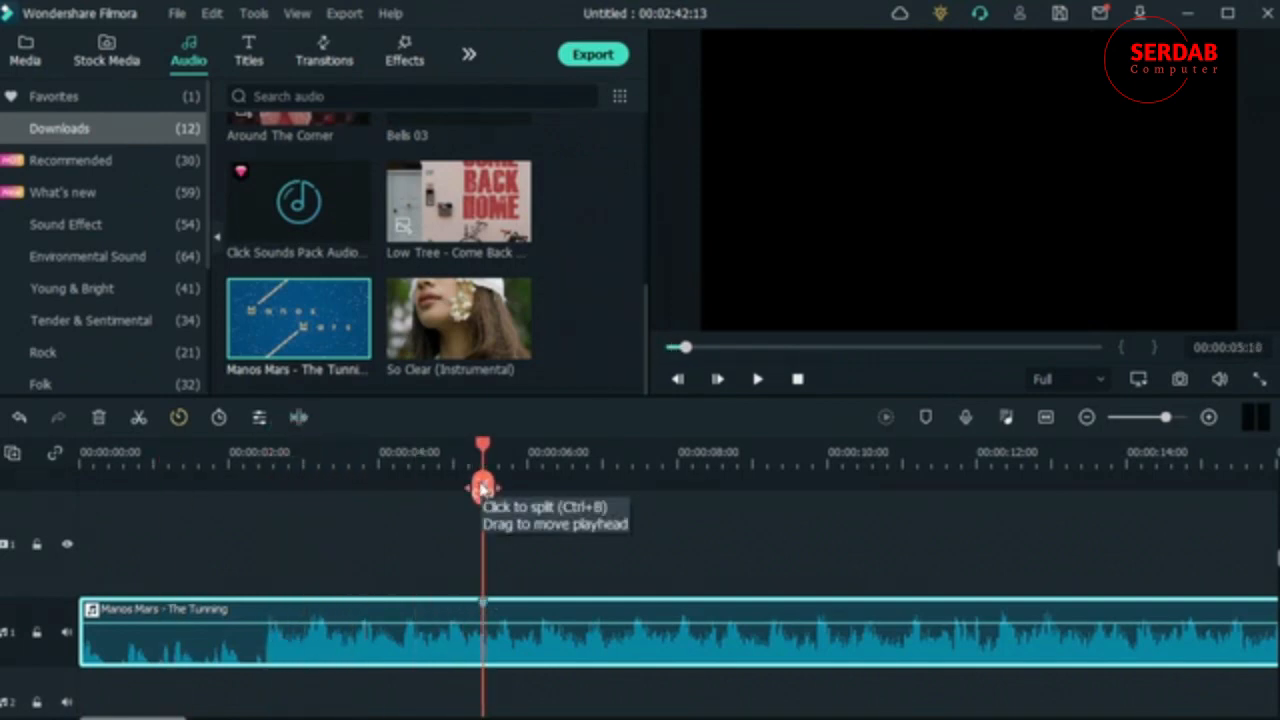
{"action": "left_click_drag", "start_coordinate": [481, 445], "coordinate": [783, 512]}
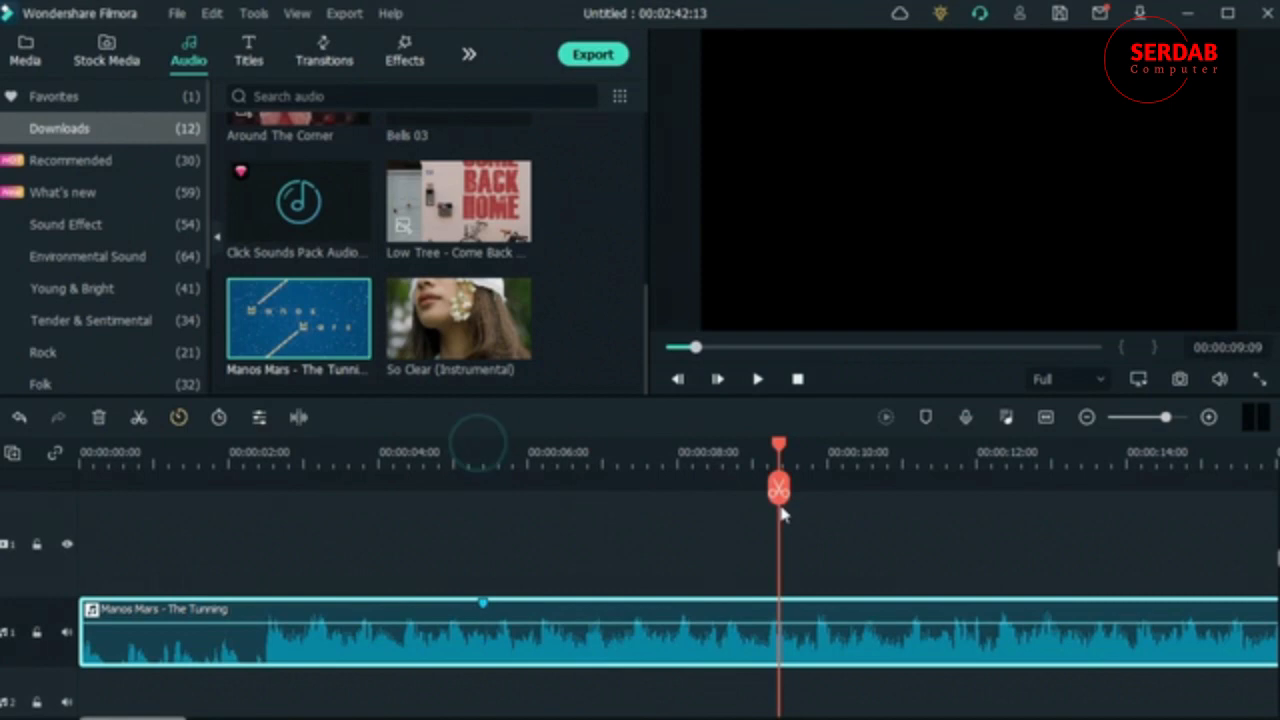
{"action": "left_click_drag", "start_coordinate": [779, 446], "coordinate": [620, 468]}
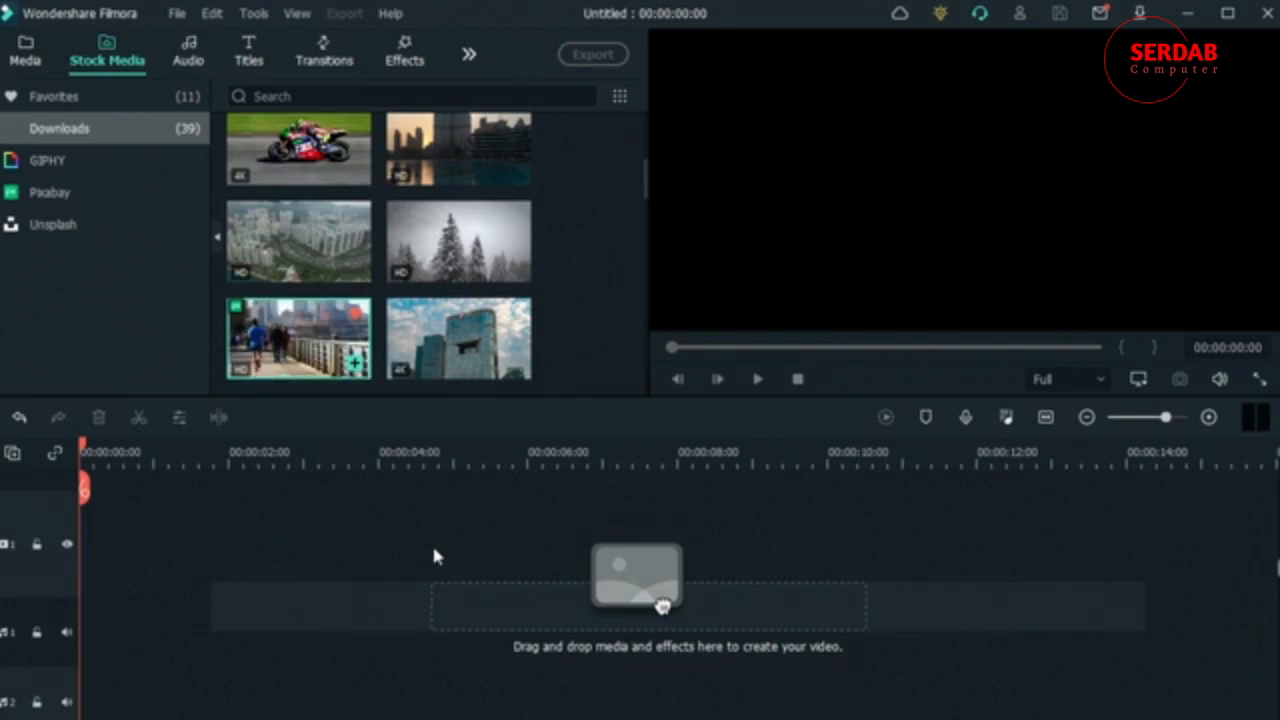
- Place the riverside jogger stock video in the 640x360 size at the start of the empty video track and preview its beginning
{"action": "mouse_move", "coordinate": [368, 372]}
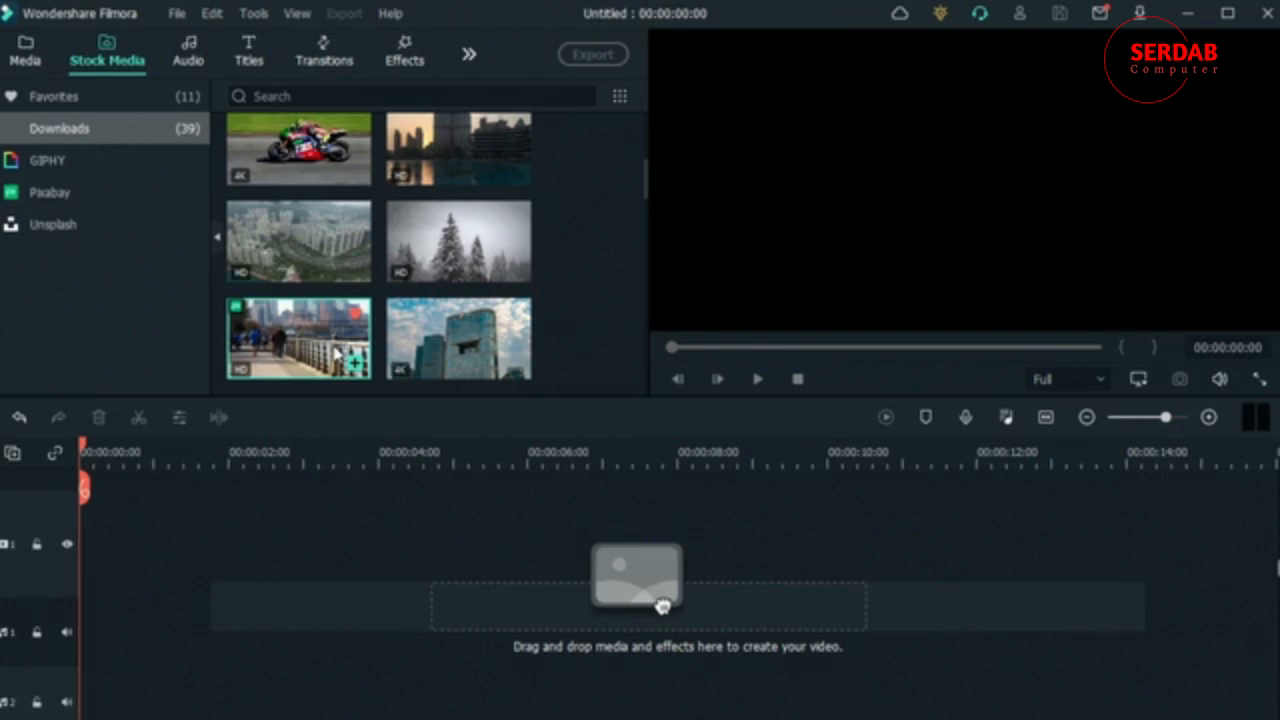
{"action": "left_click_drag", "start_coordinate": [255, 312], "coordinate": [78, 606]}
{"action": "left_click", "coordinate": [492, 310]}
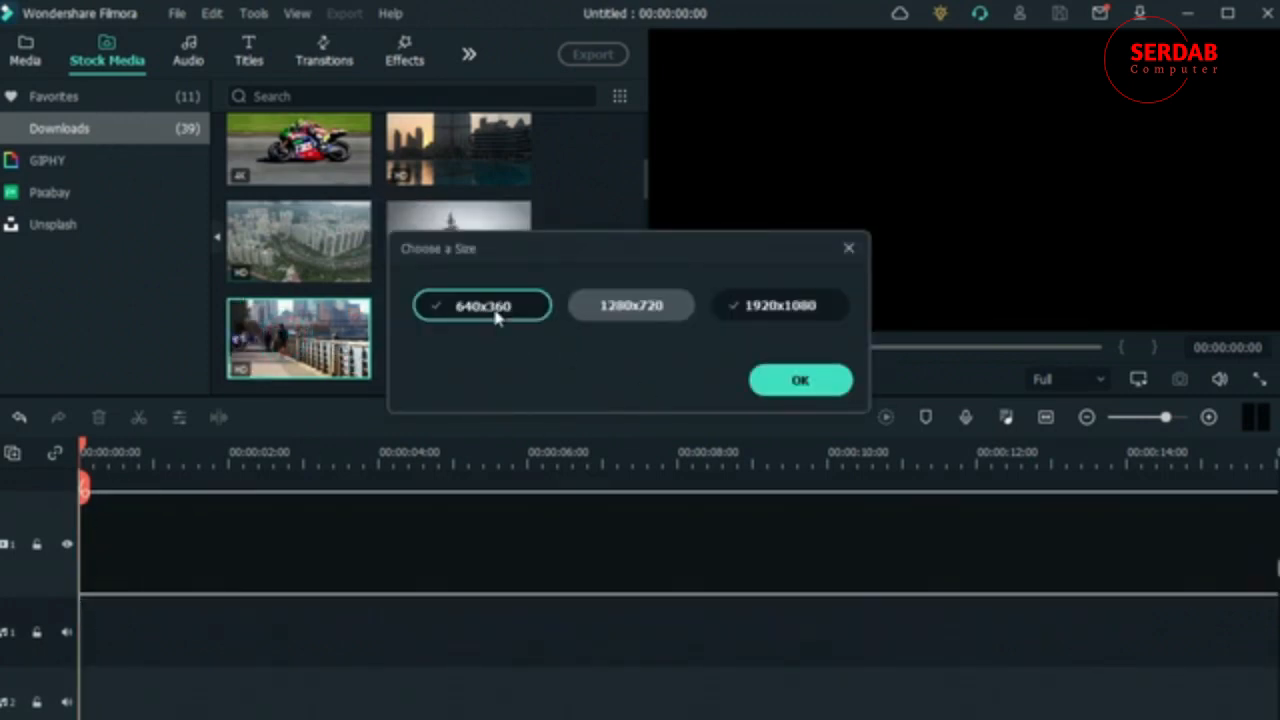
{"action": "left_click", "coordinate": [812, 382]}
{"action": "left_click", "coordinate": [85, 442]}
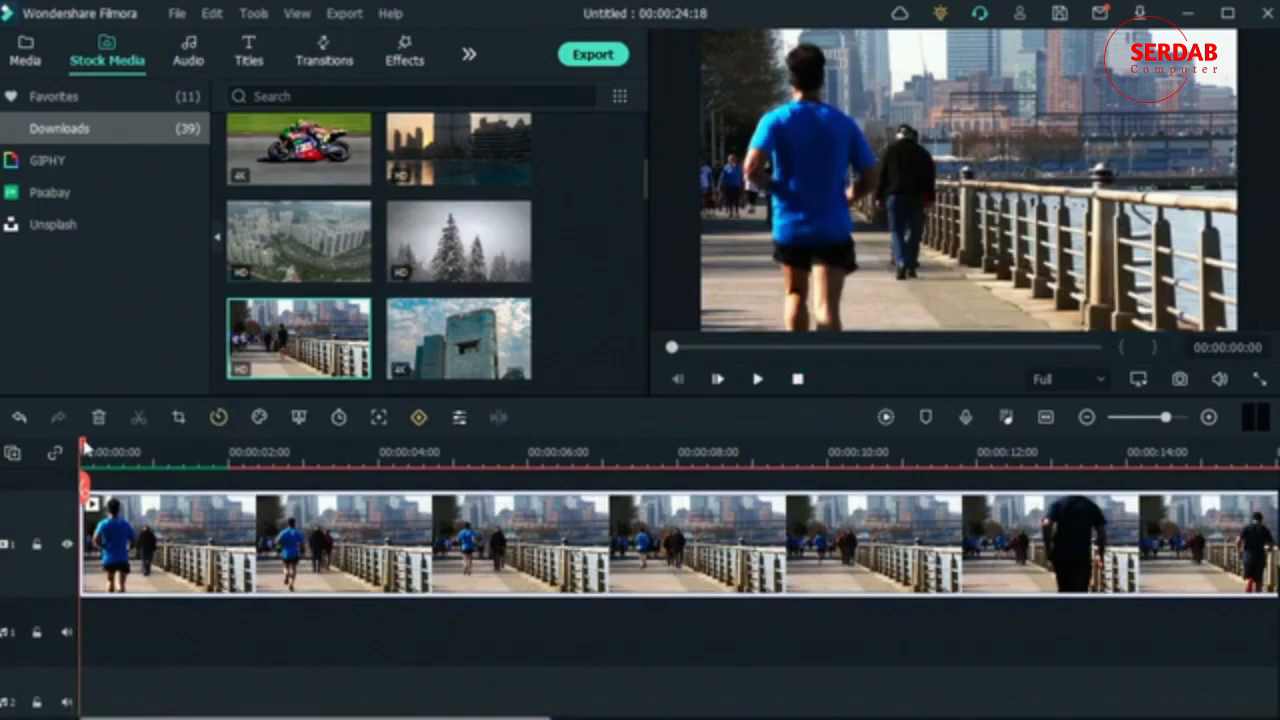
{"action": "key", "text": "space"}
{"action": "left_click", "coordinate": [85, 442]}
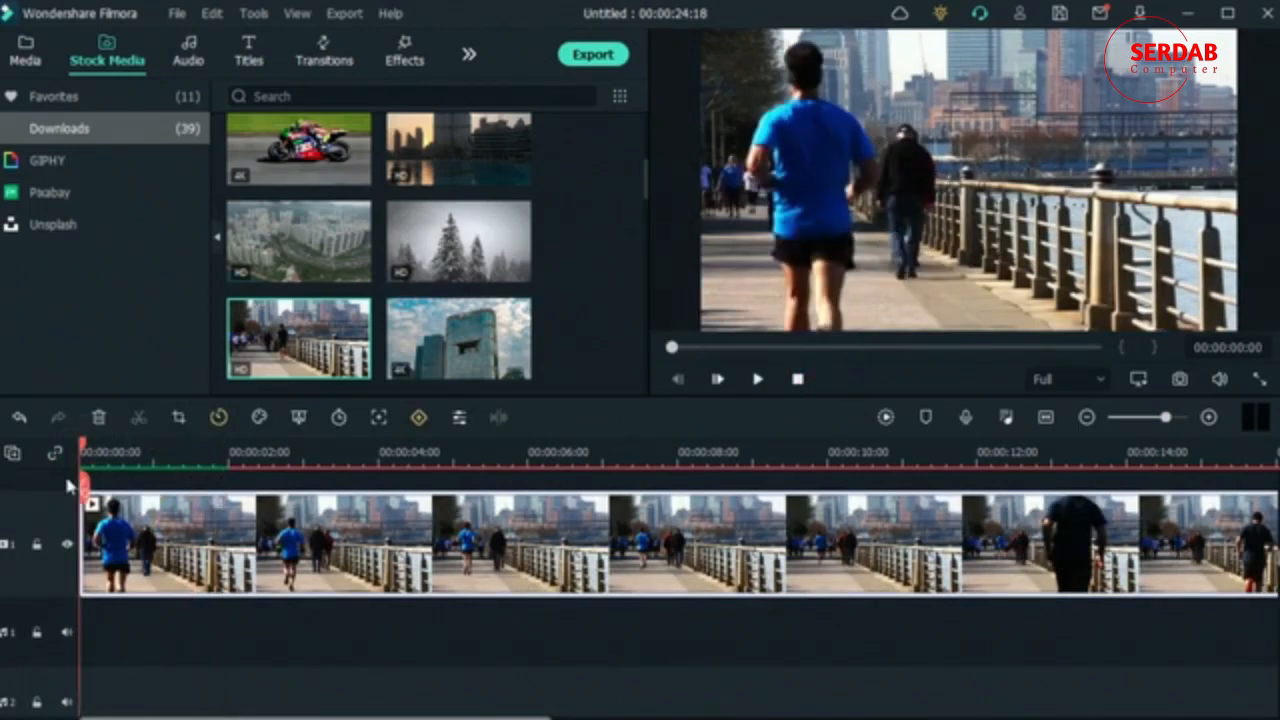
- Crop the jogger clip to a 9:16 ratio, framing the runner in the blue shirt
{"action": "left_click", "coordinate": [178, 417]}
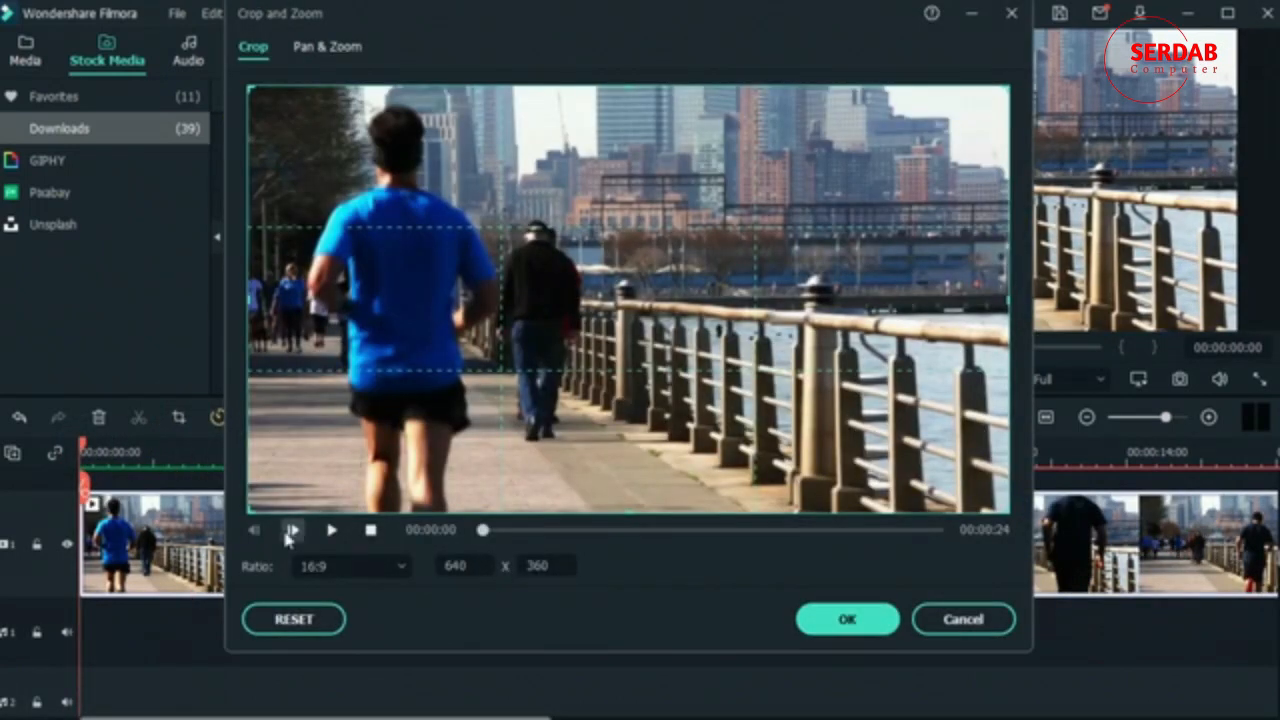
{"action": "left_click", "coordinate": [338, 566]}
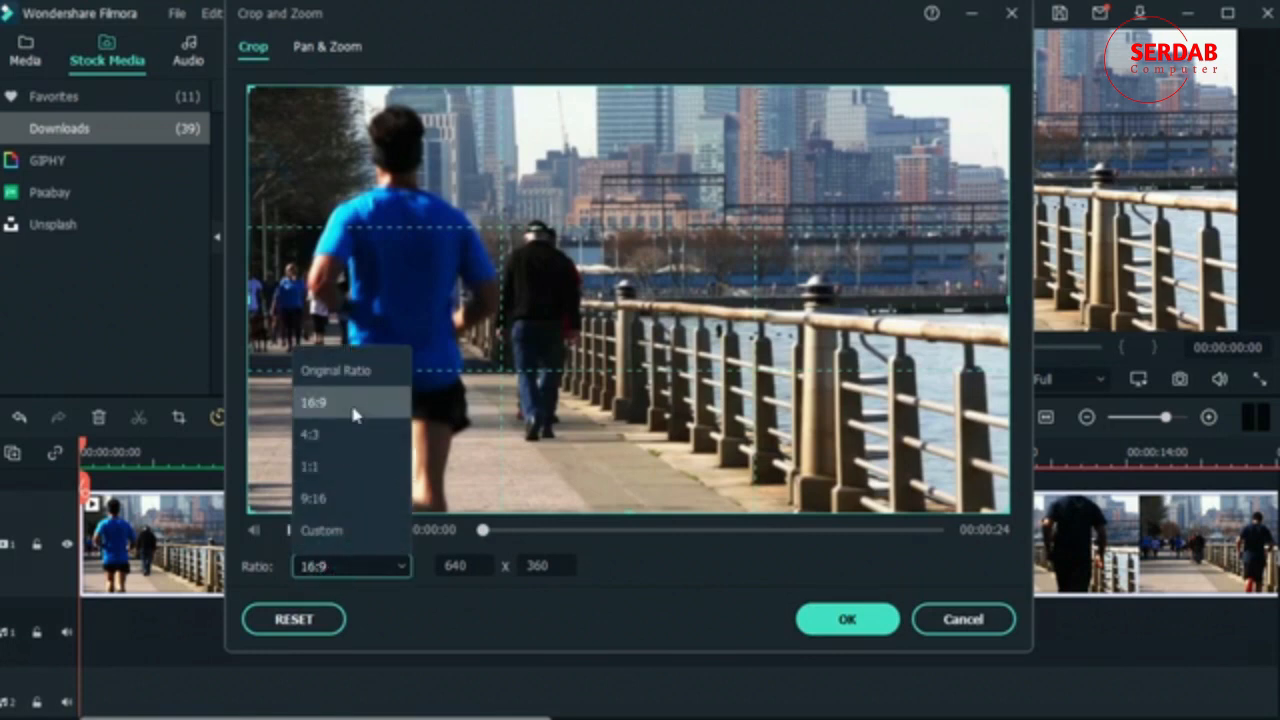
{"action": "left_click", "coordinate": [315, 498]}
{"action": "left_click_drag", "start_coordinate": [528, 381], "coordinate": [324, 356]}
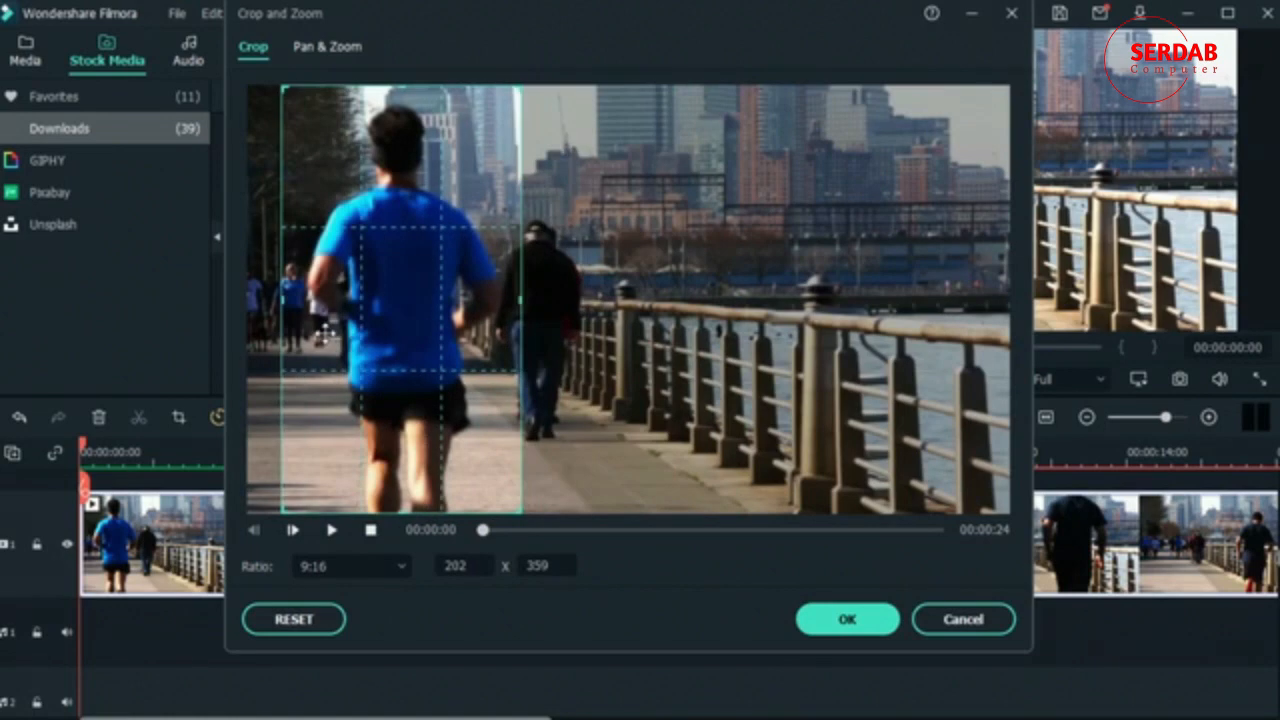
{"action": "left_click", "coordinate": [846, 619]}
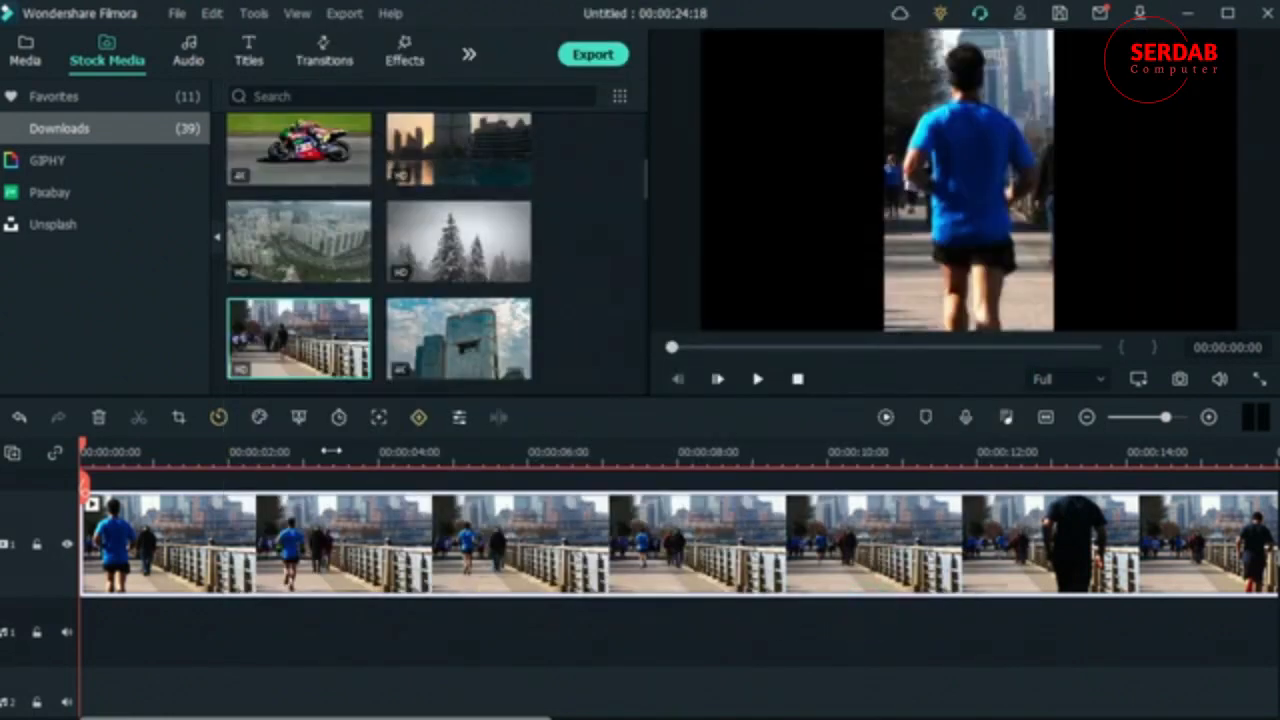
- Check the cropped jogger clip's framing at 00:00:12:17, opening its crop settings and cancelling without changes
{"action": "left_click_drag", "start_coordinate": [85, 452], "coordinate": [1030, 565]}
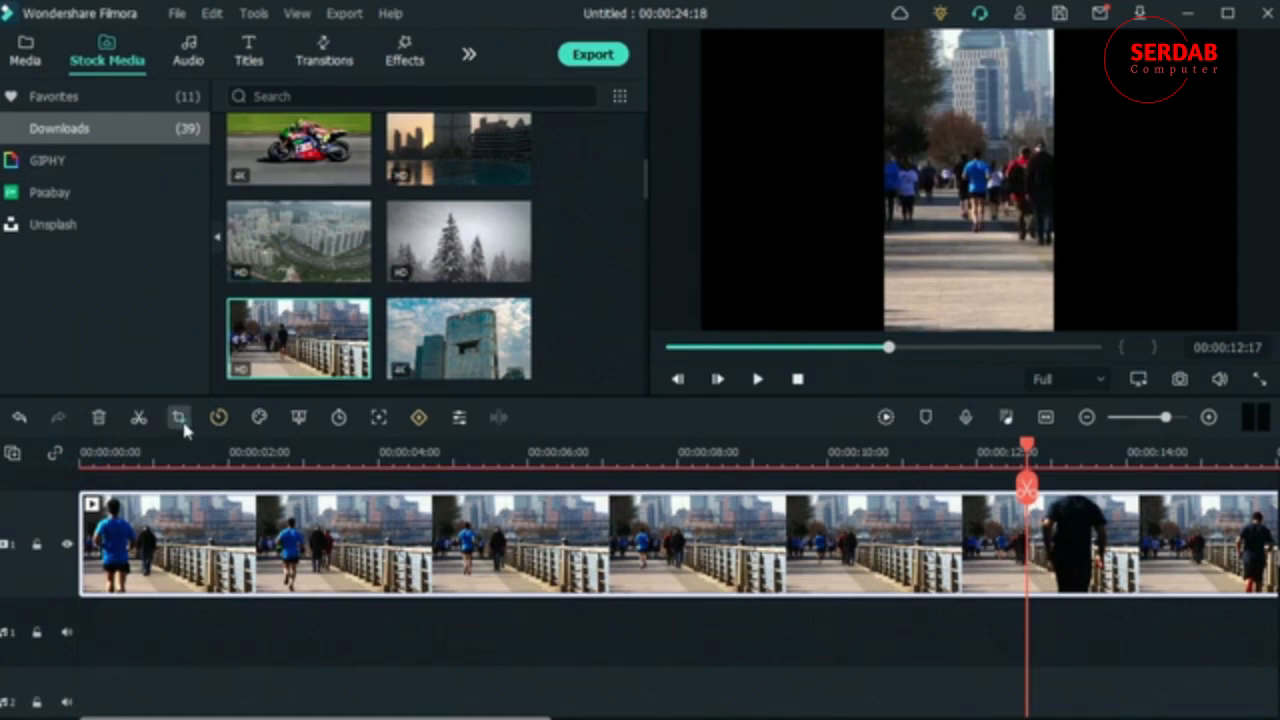
{"action": "left_click", "coordinate": [179, 417]}
{"action": "left_click", "coordinate": [963, 616]}
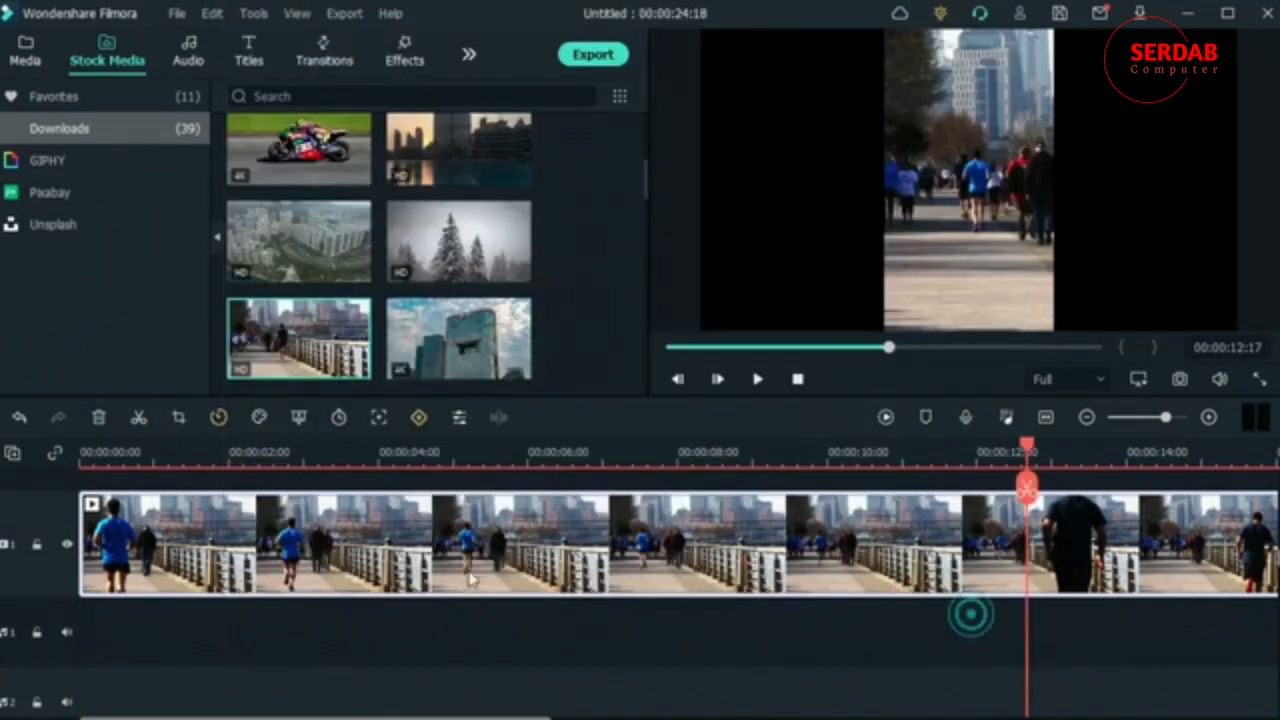
- Delete the jogger clip and place the imported "Pexels Videos 1943413" clip at the start of the video track
{"action": "left_click", "coordinate": [466, 565]}
{"action": "left_click", "coordinate": [97, 417]}
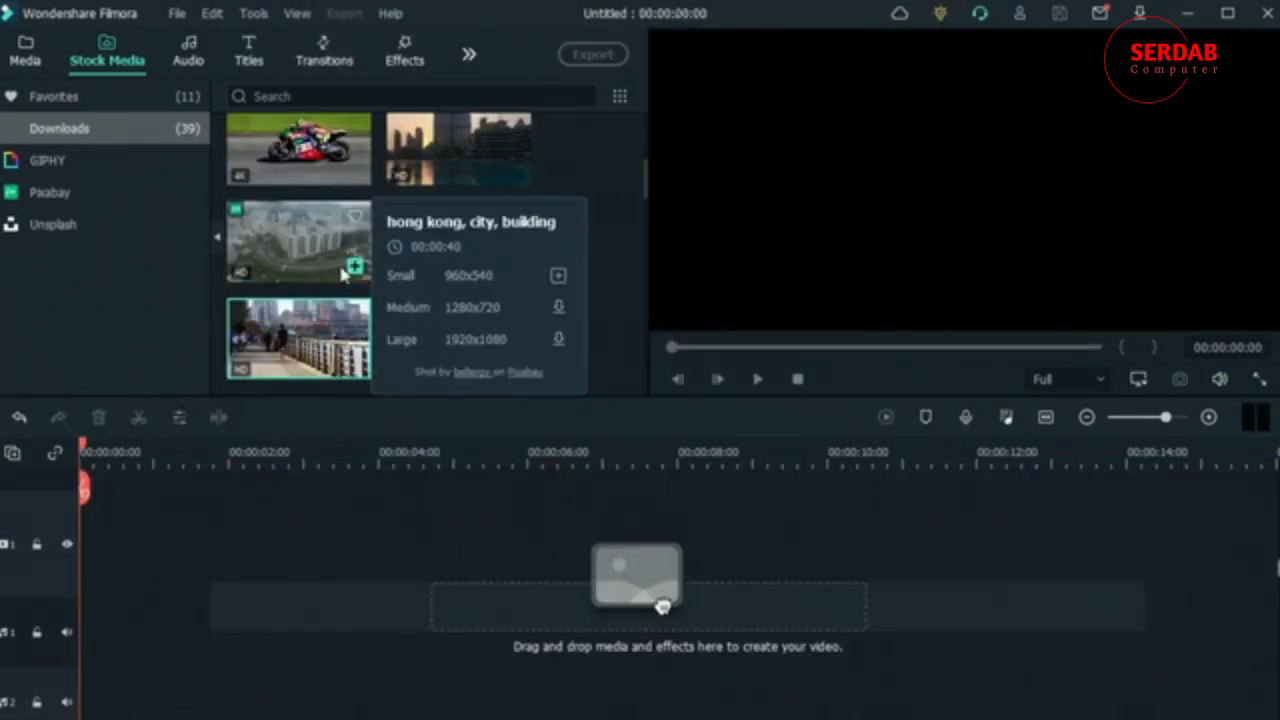
{"action": "scroll", "coordinate": [320, 268], "scroll_direction": "down", "scroll_amount": 5}
{"action": "left_click_drag", "start_coordinate": [458, 170], "coordinate": [83, 512]}
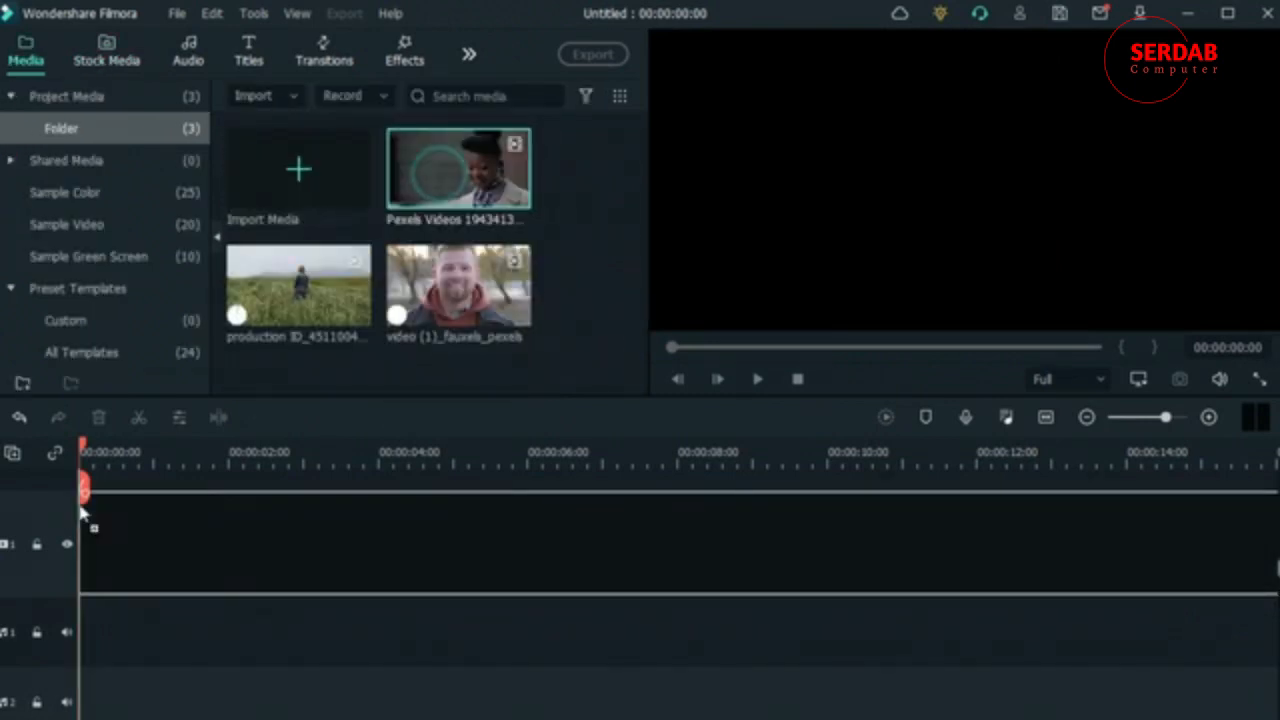
- Try a 9:16 crop on the "Pexels Videos 1943413" clip, check its framing at several times, view the Pan & Zoom frames, and cancel
{"action": "left_click", "coordinate": [270, 452]}
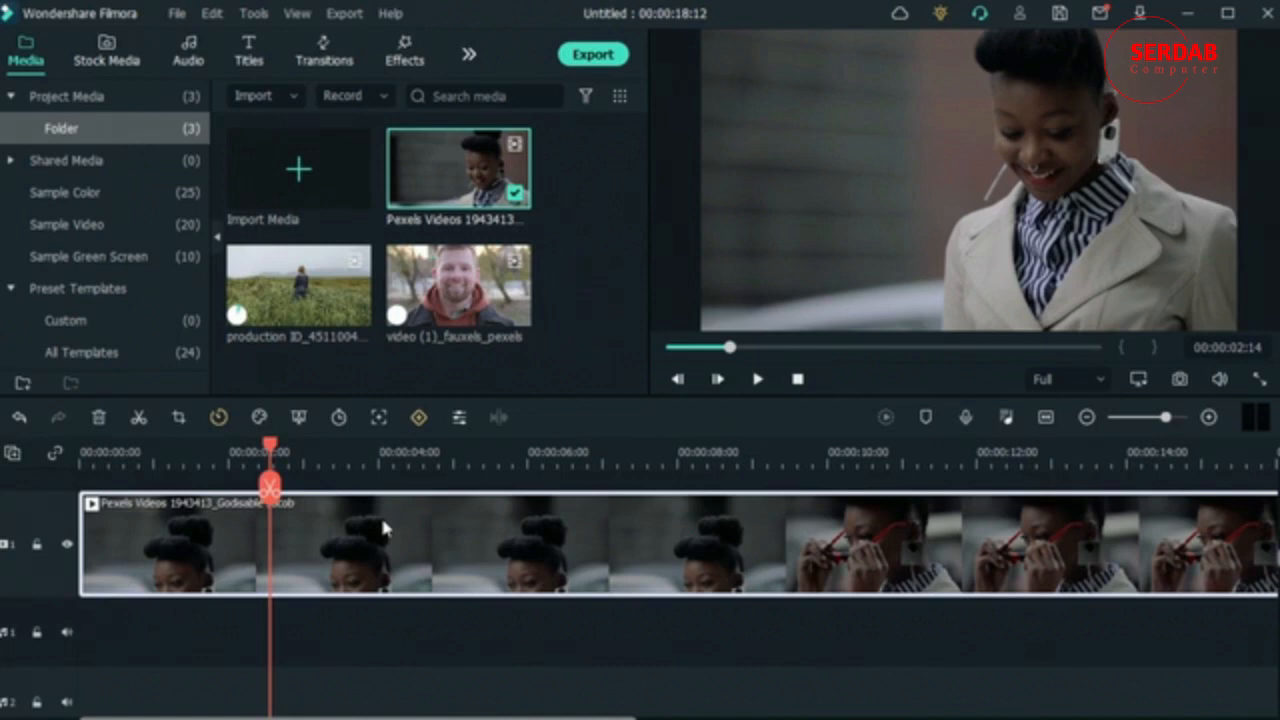
{"action": "left_click", "coordinate": [381, 514]}
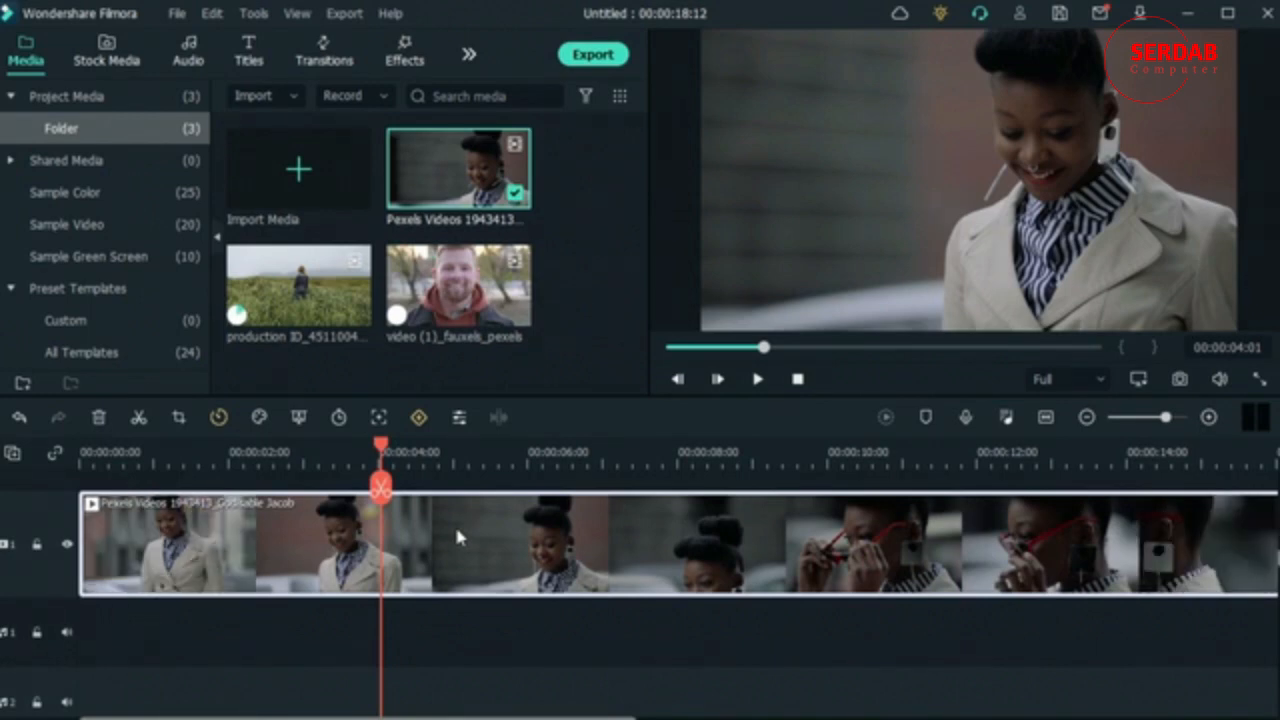
{"action": "left_click", "coordinate": [179, 424]}
{"action": "left_click", "coordinate": [348, 566]}
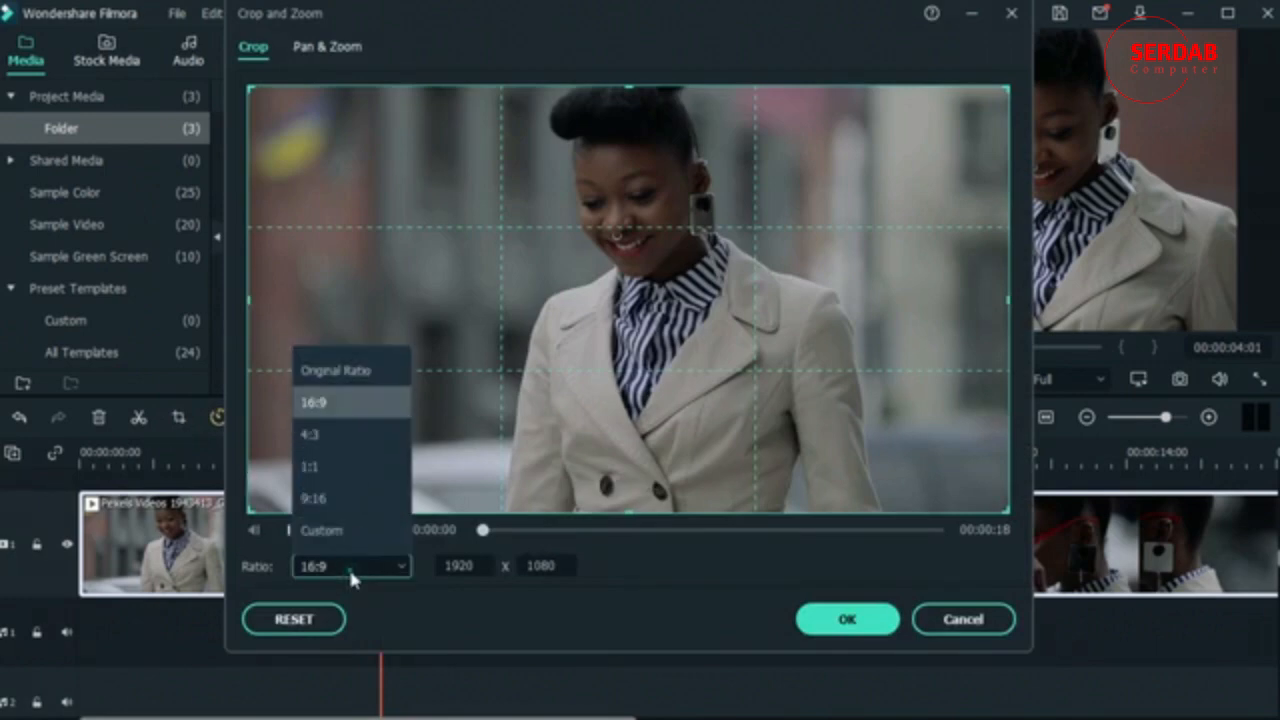
{"action": "left_click", "coordinate": [340, 499]}
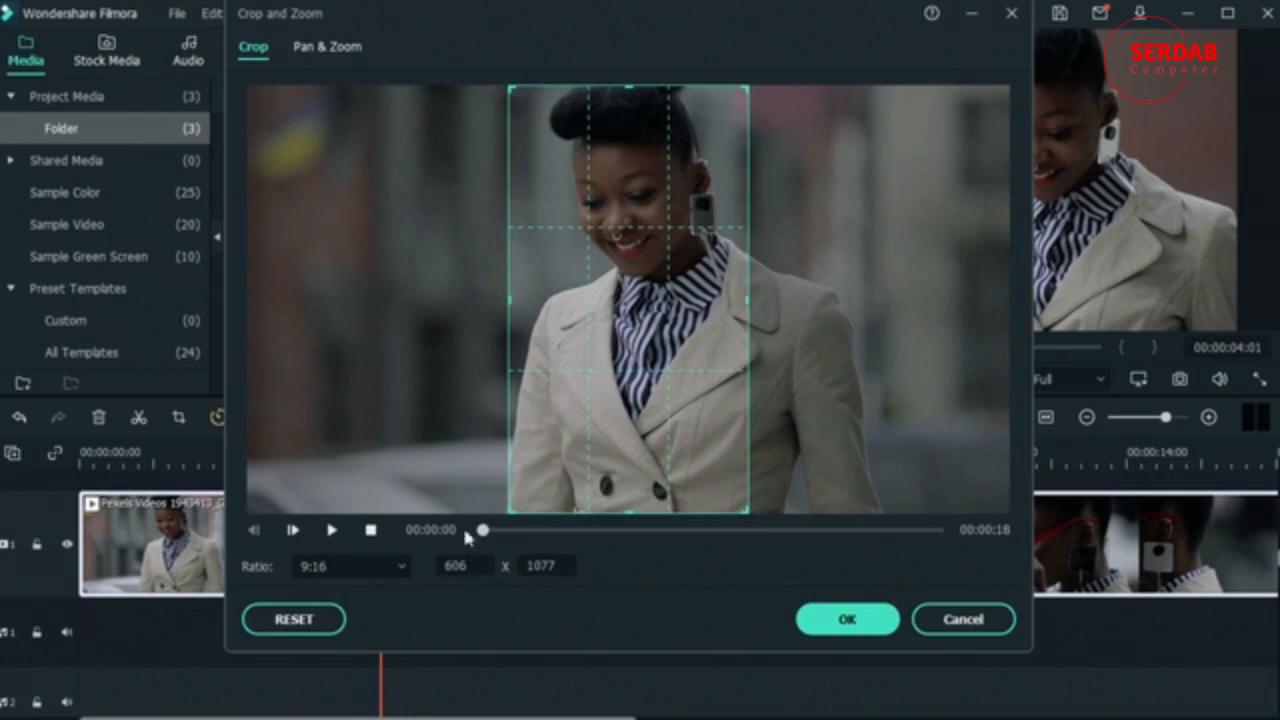
{"action": "left_click_drag", "start_coordinate": [482, 530], "coordinate": [726, 530]}
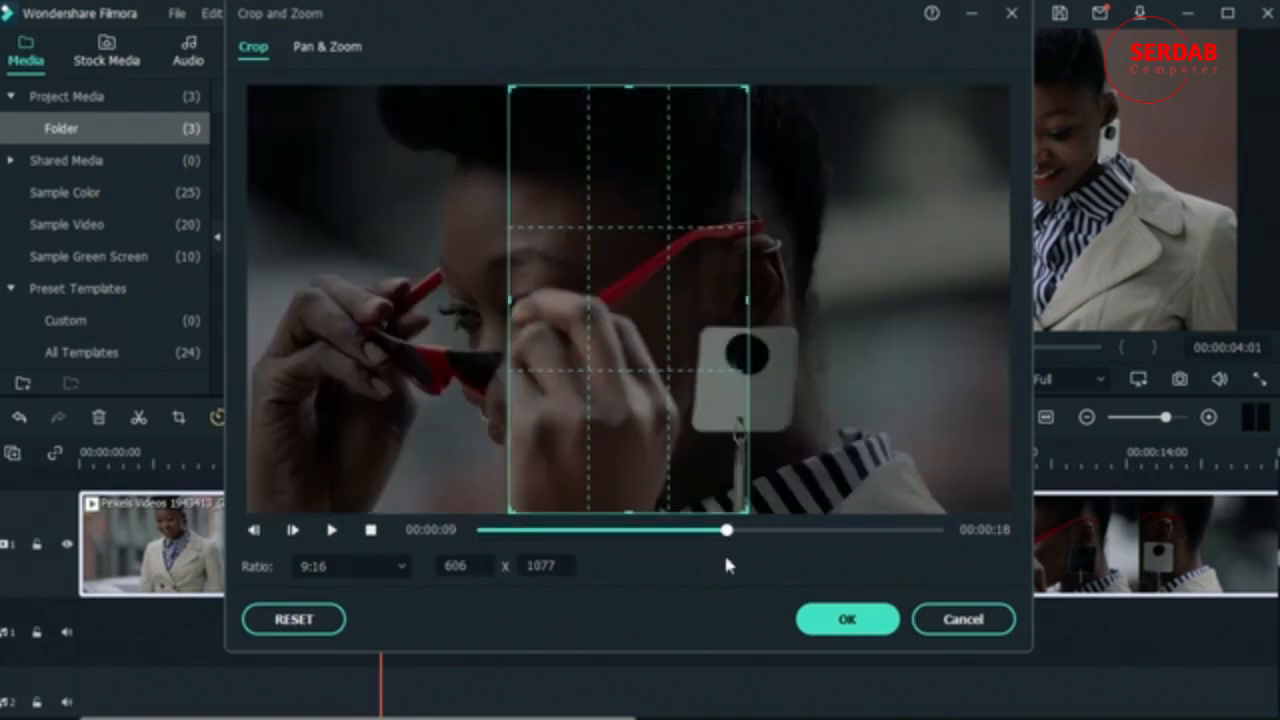
{"action": "left_click", "coordinate": [600, 530]}
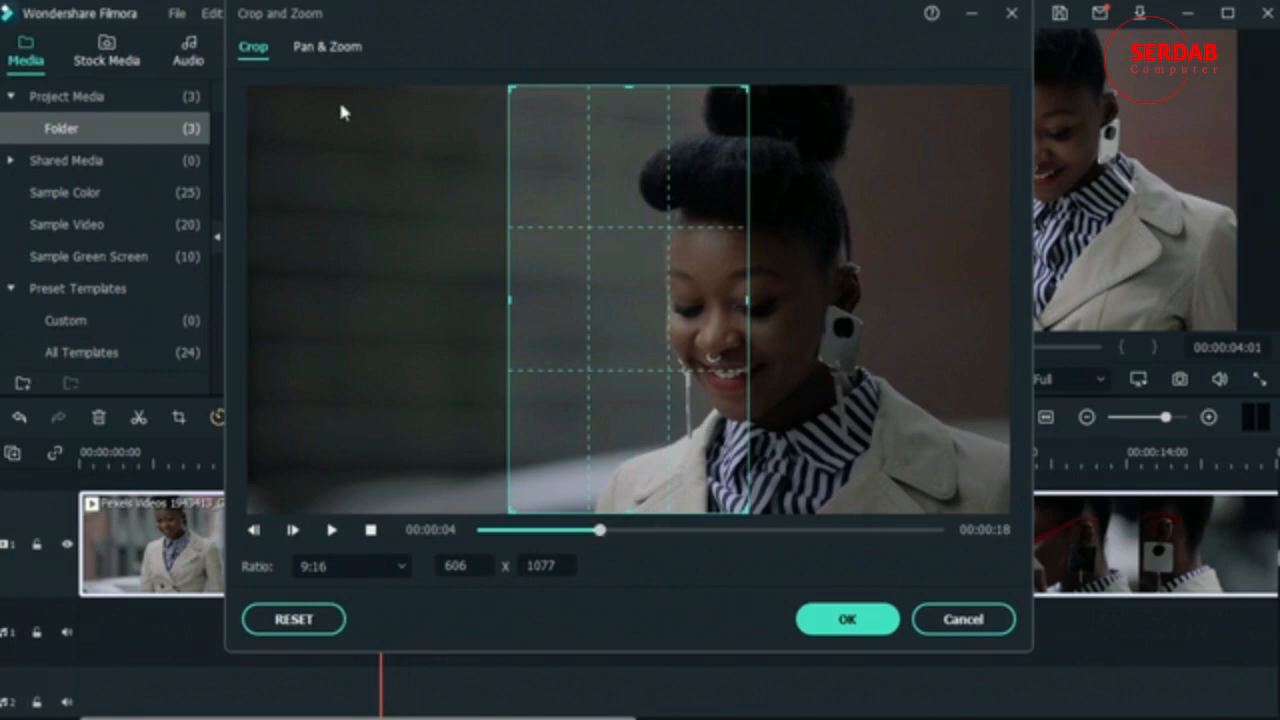
{"action": "left_click", "coordinate": [328, 48]}
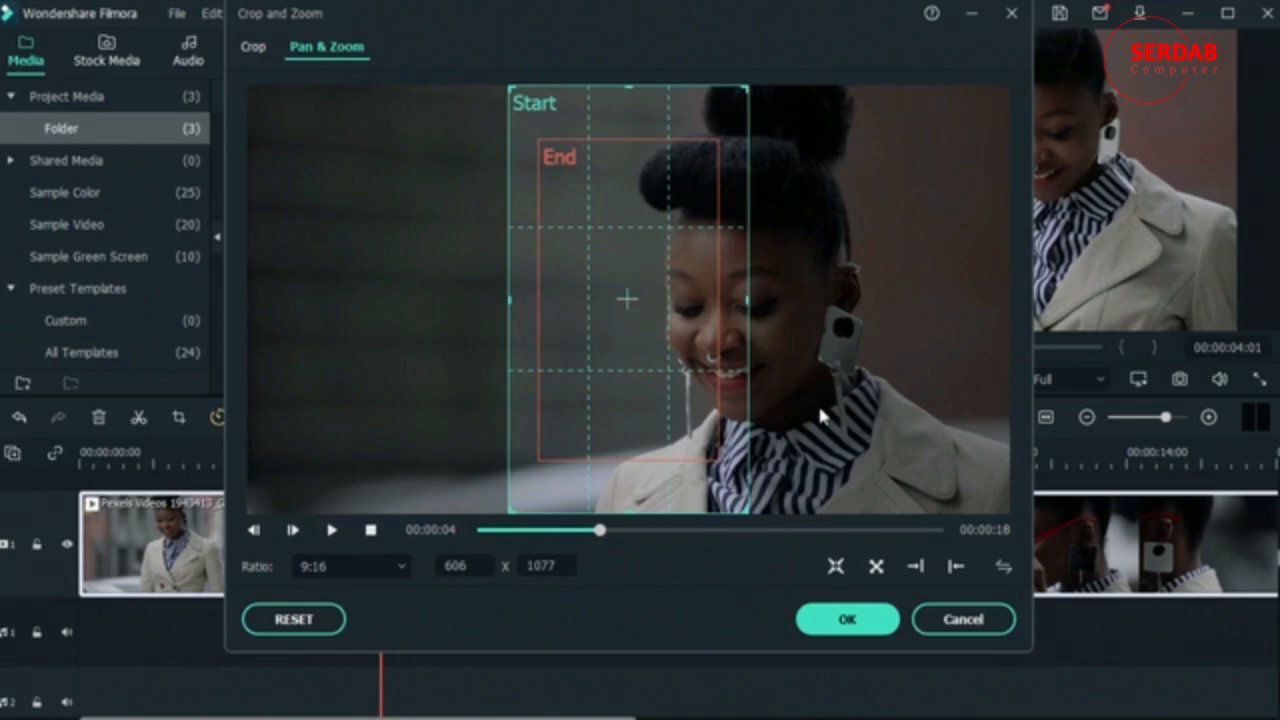
{"action": "left_click", "coordinate": [982, 624]}
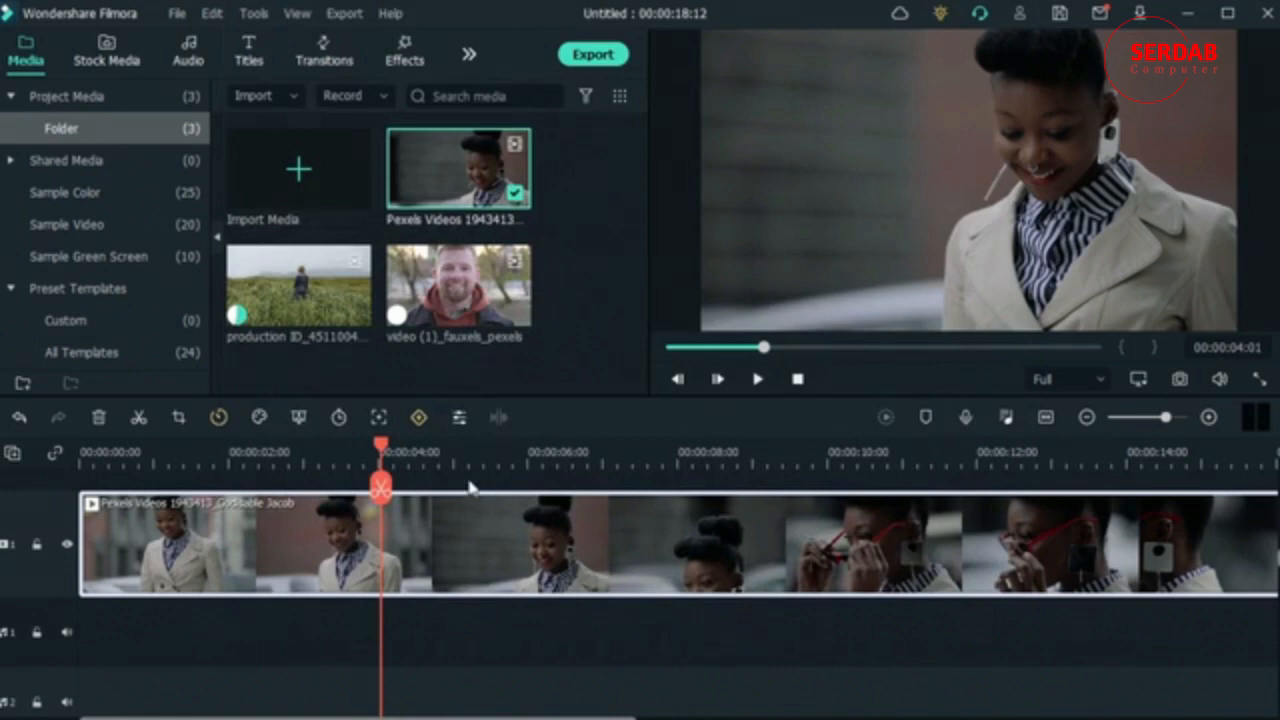
- Delete the clip from the timeline and open the "Pexels Videos 1943413" library video in Auto Reframe
{"action": "left_click", "coordinate": [97, 419]}
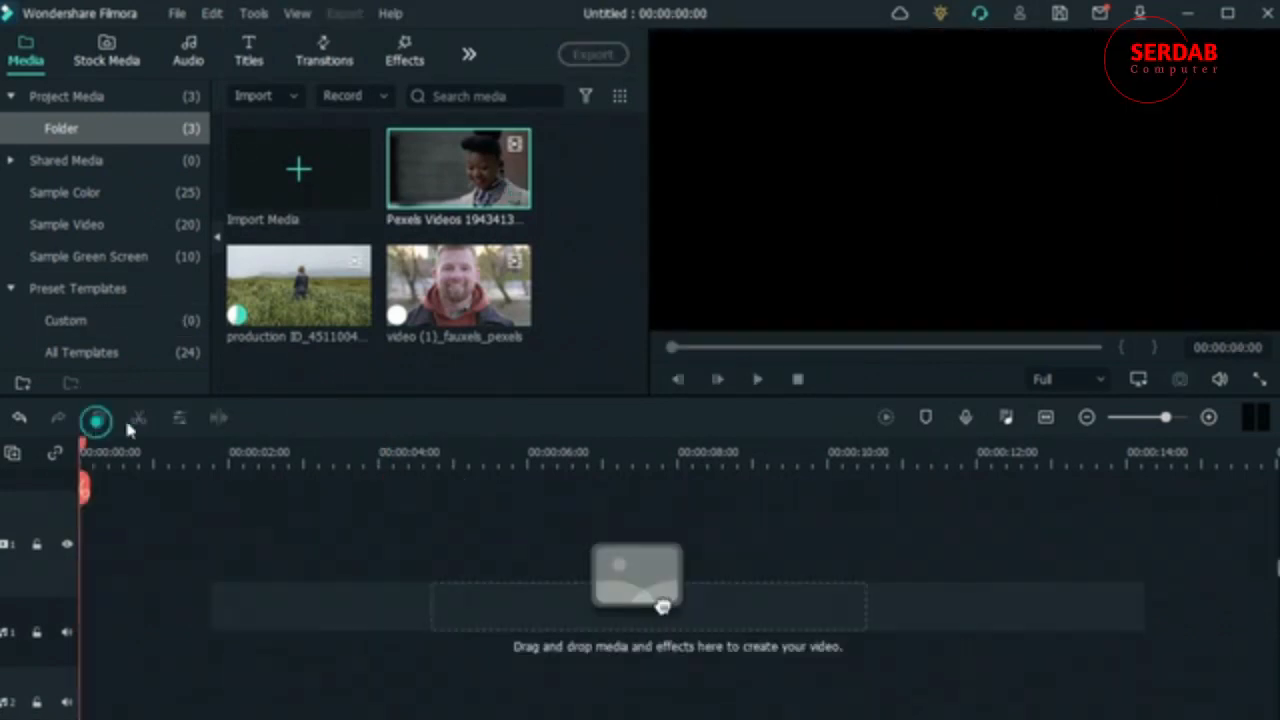
{"action": "right_click", "coordinate": [427, 187]}
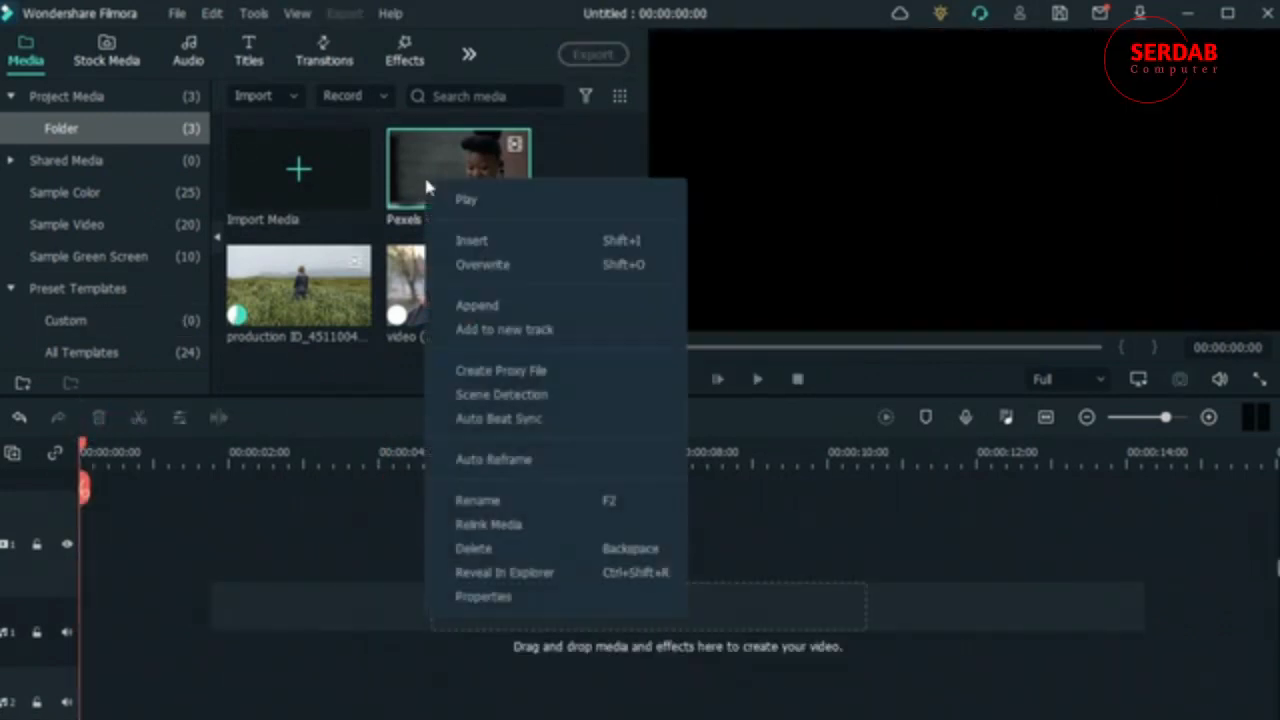
{"action": "left_click", "coordinate": [522, 461]}
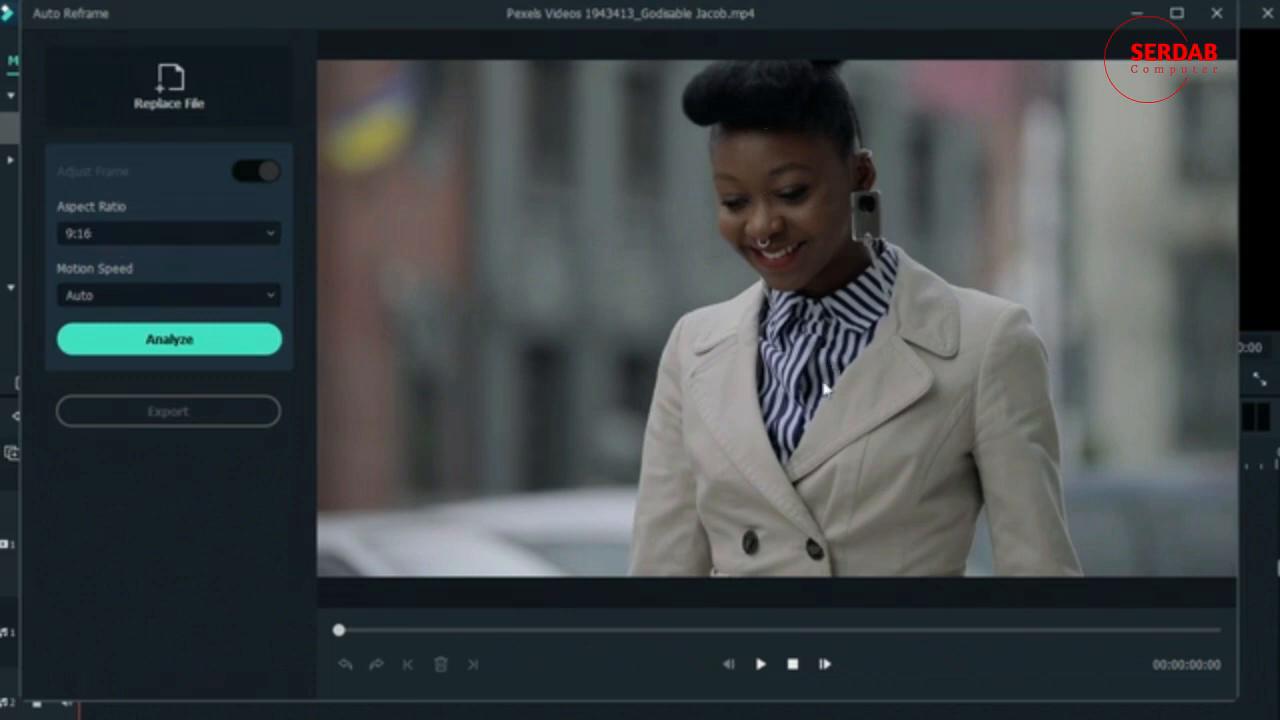
- Set the Auto Reframe motion speed to Slow and analyze the video at the 9:16 aspect ratio
{"action": "left_click", "coordinate": [266, 296]}
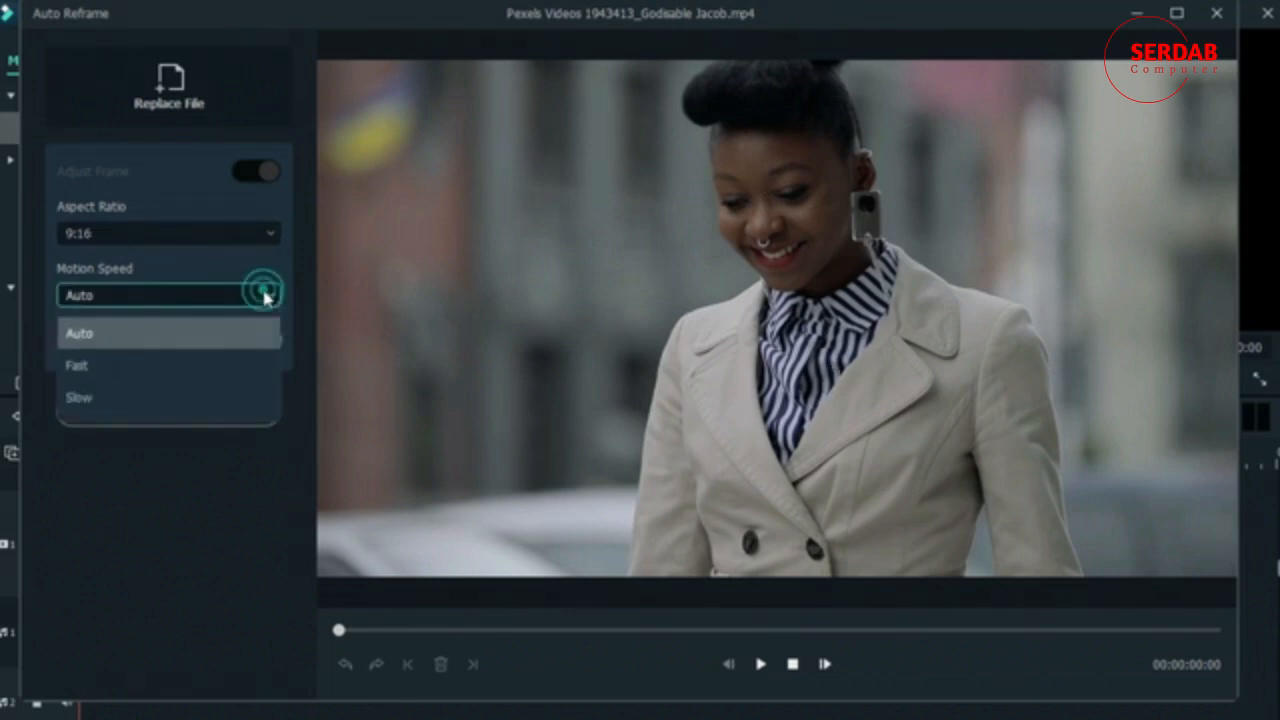
{"action": "left_click", "coordinate": [199, 403]}
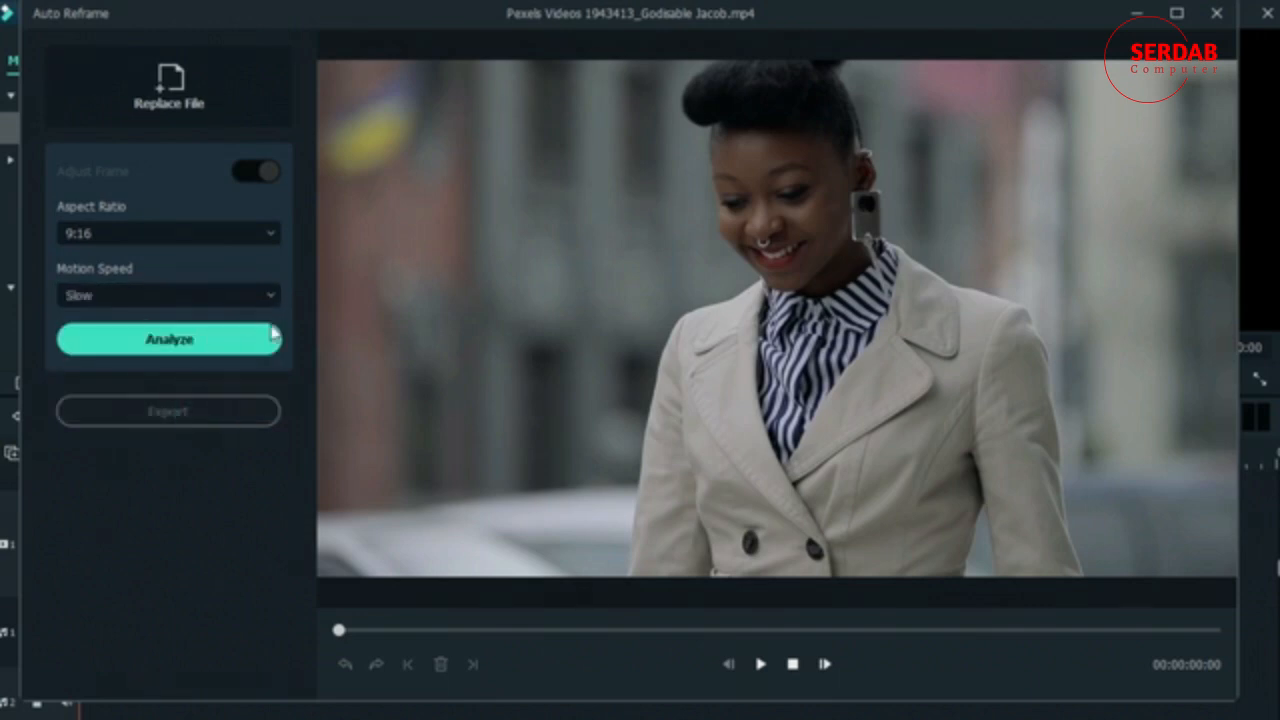
{"action": "left_click", "coordinate": [174, 345]}
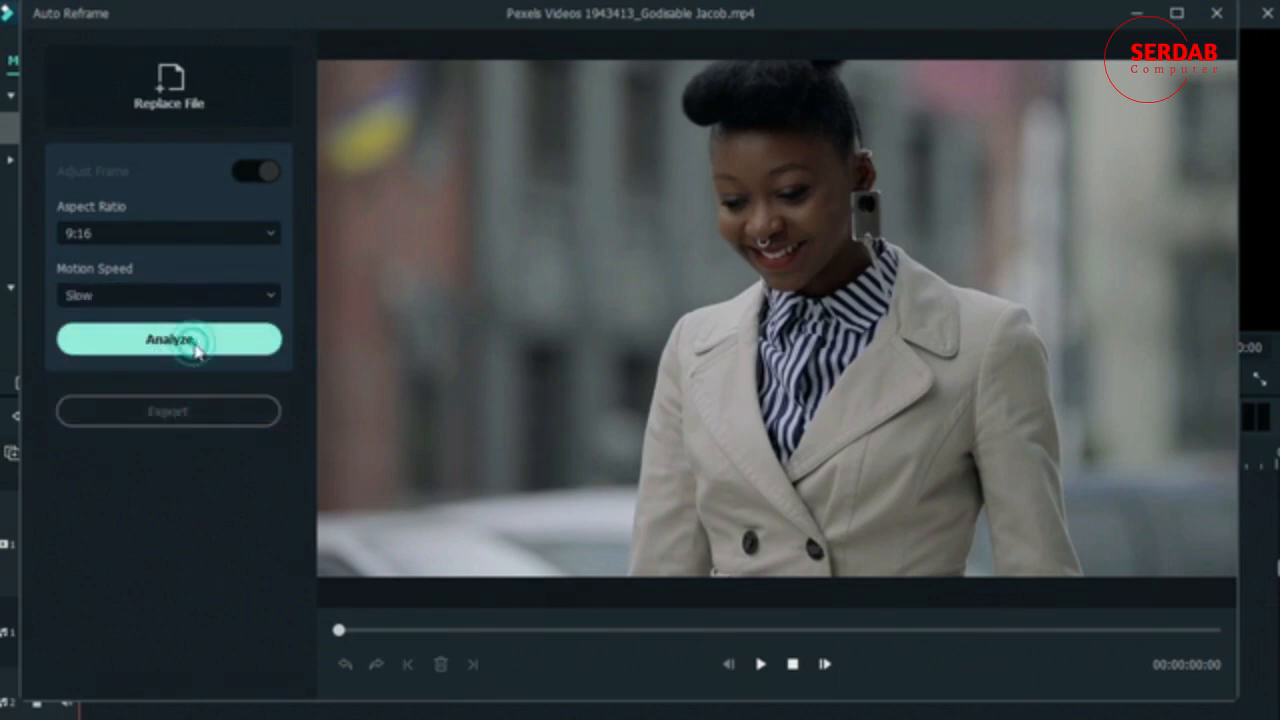
{"action": "left_click", "coordinate": [197, 345]}
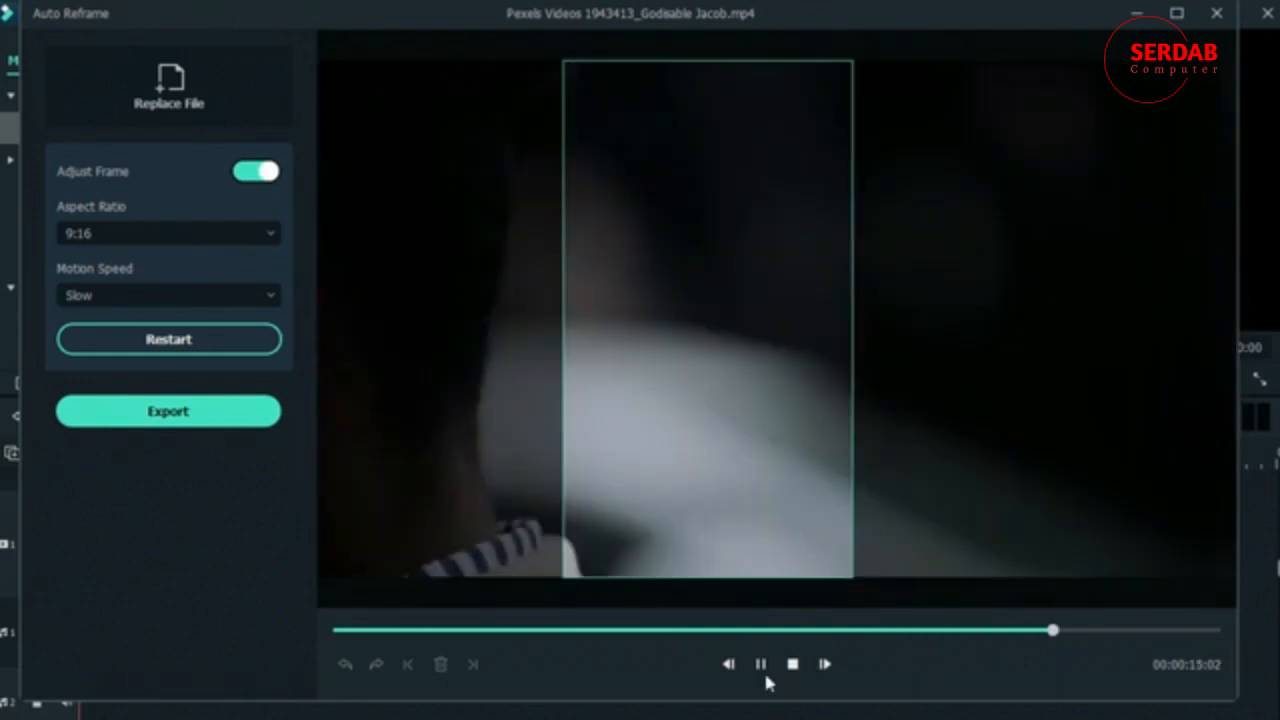
- Review the reframed video from its start to 00:00:11:16 with Adjust Frame turned off
{"action": "left_click", "coordinate": [760, 664]}
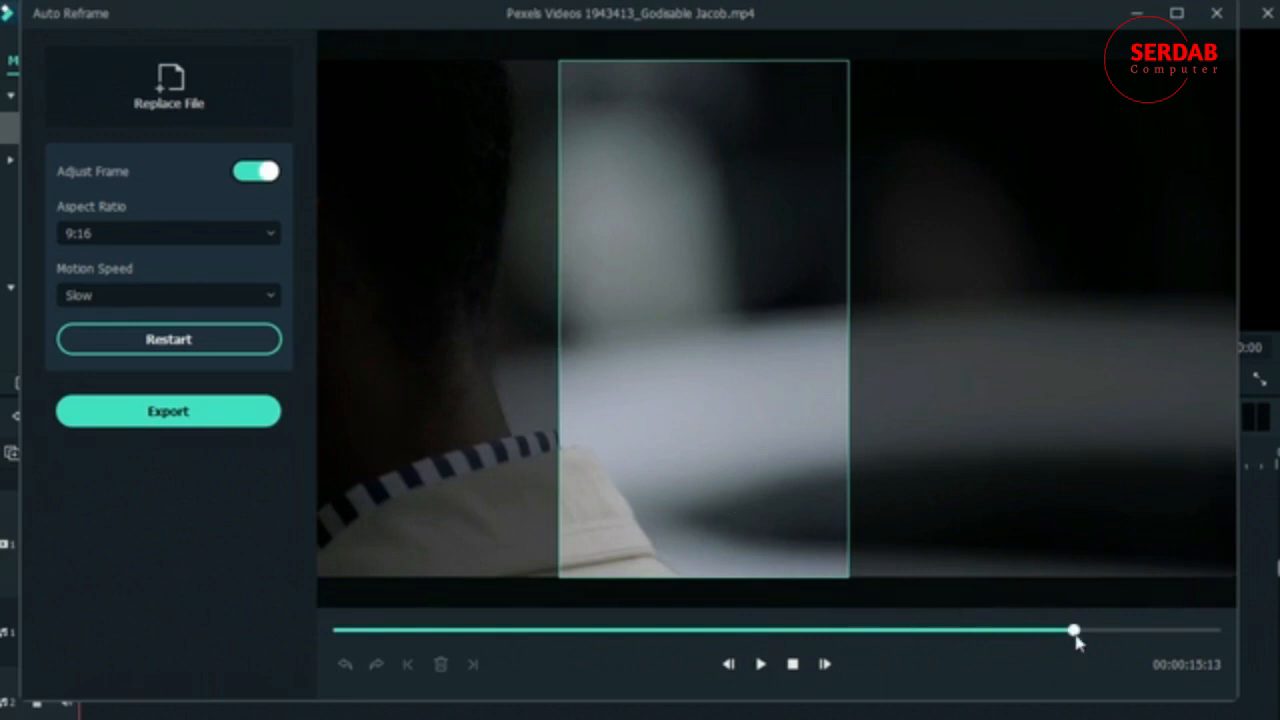
{"action": "left_click_drag", "start_coordinate": [1075, 630], "coordinate": [428, 631]}
{"action": "left_click_drag", "start_coordinate": [386, 679], "coordinate": [273, 665]}
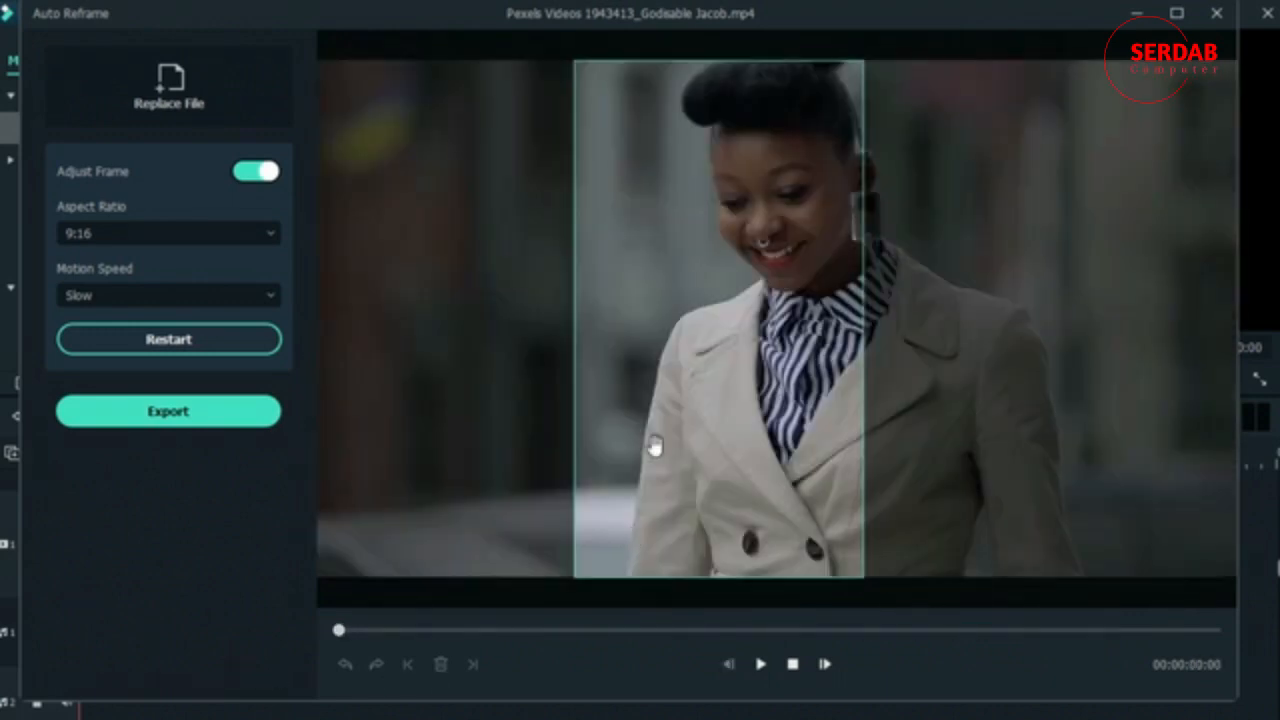
{"action": "left_click", "coordinate": [253, 176]}
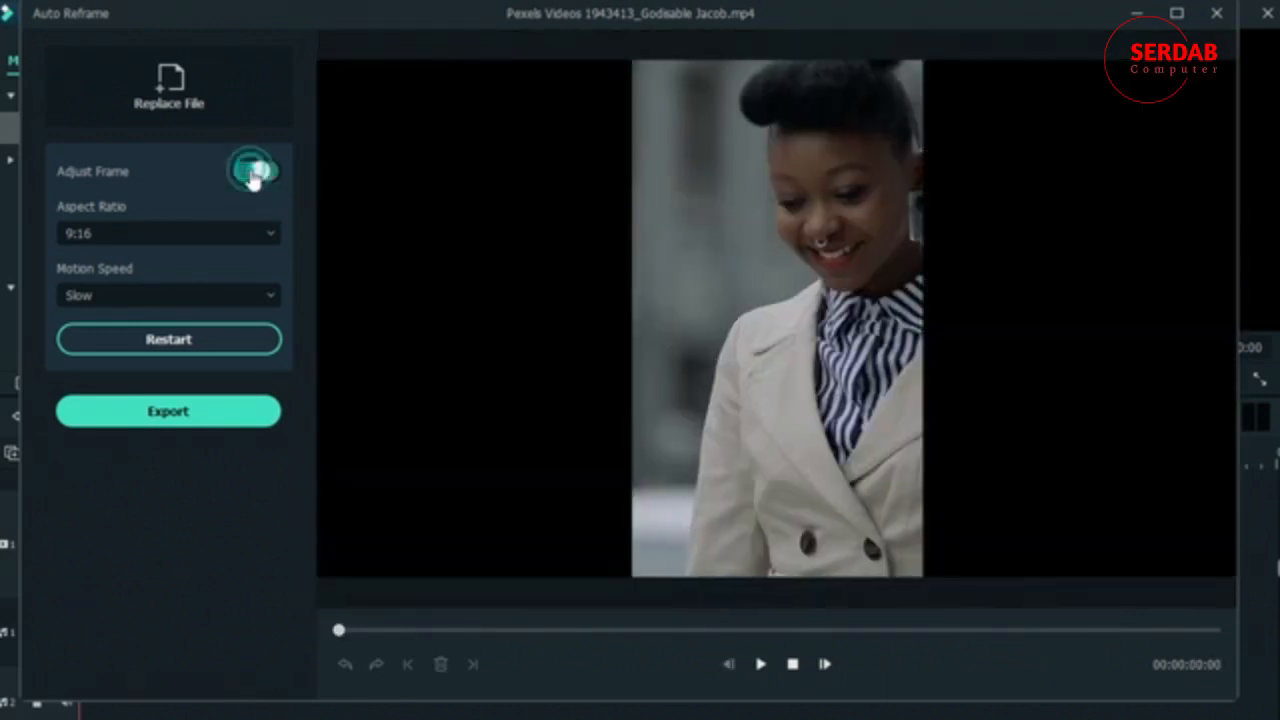
{"action": "left_click", "coordinate": [240, 342]}
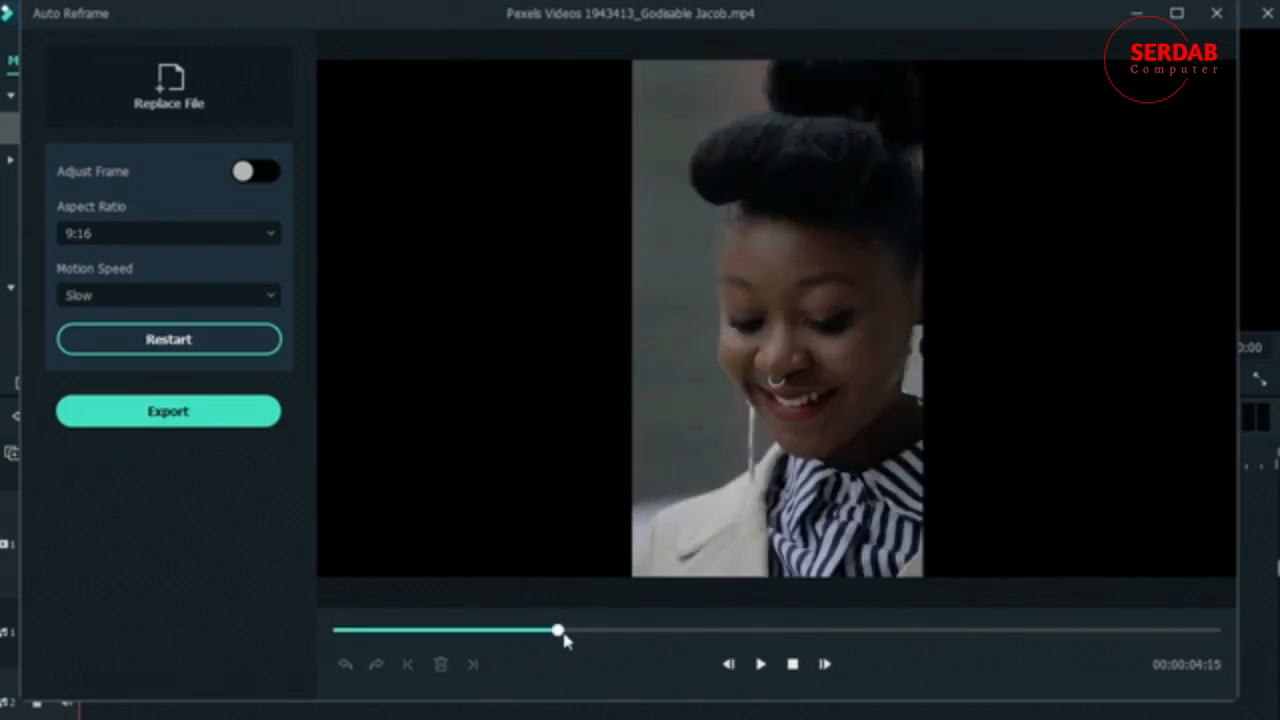
{"action": "left_click_drag", "start_coordinate": [565, 641], "coordinate": [892, 632]}
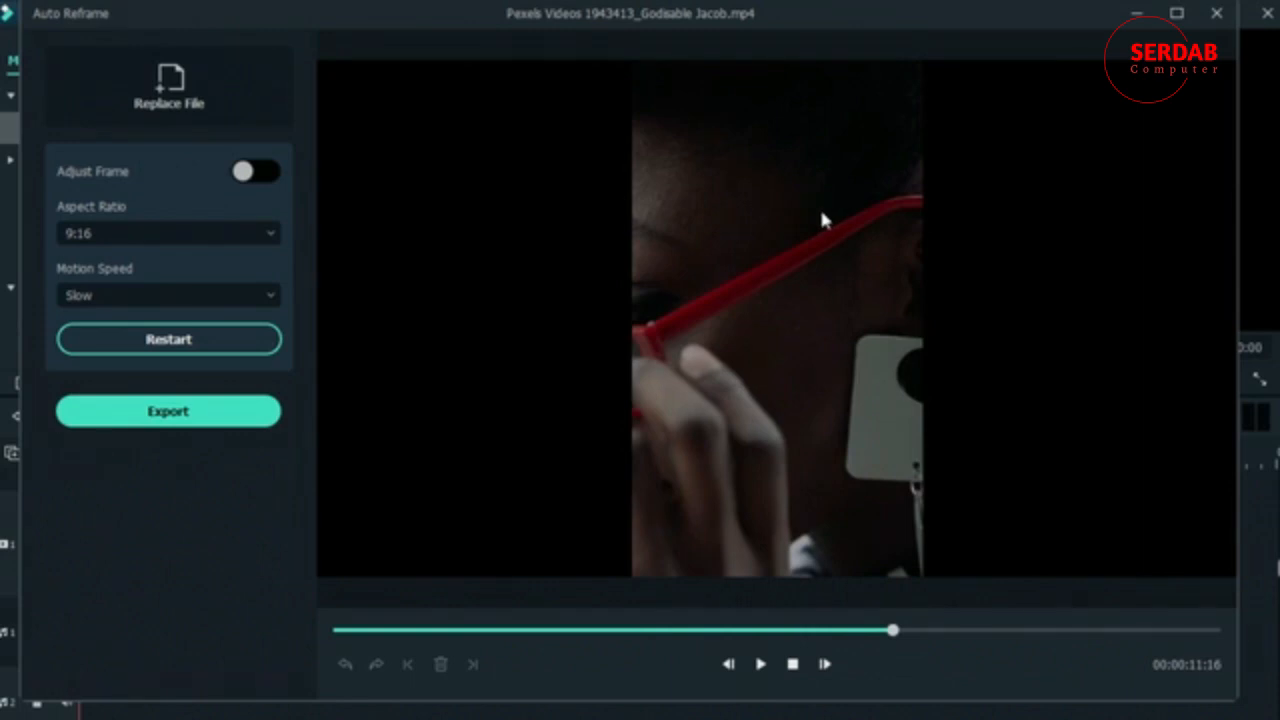
- Set the motion speed to Fast, turn Adjust Frame back on, and rerun the reframe analysis
{"action": "left_click", "coordinate": [199, 293]}
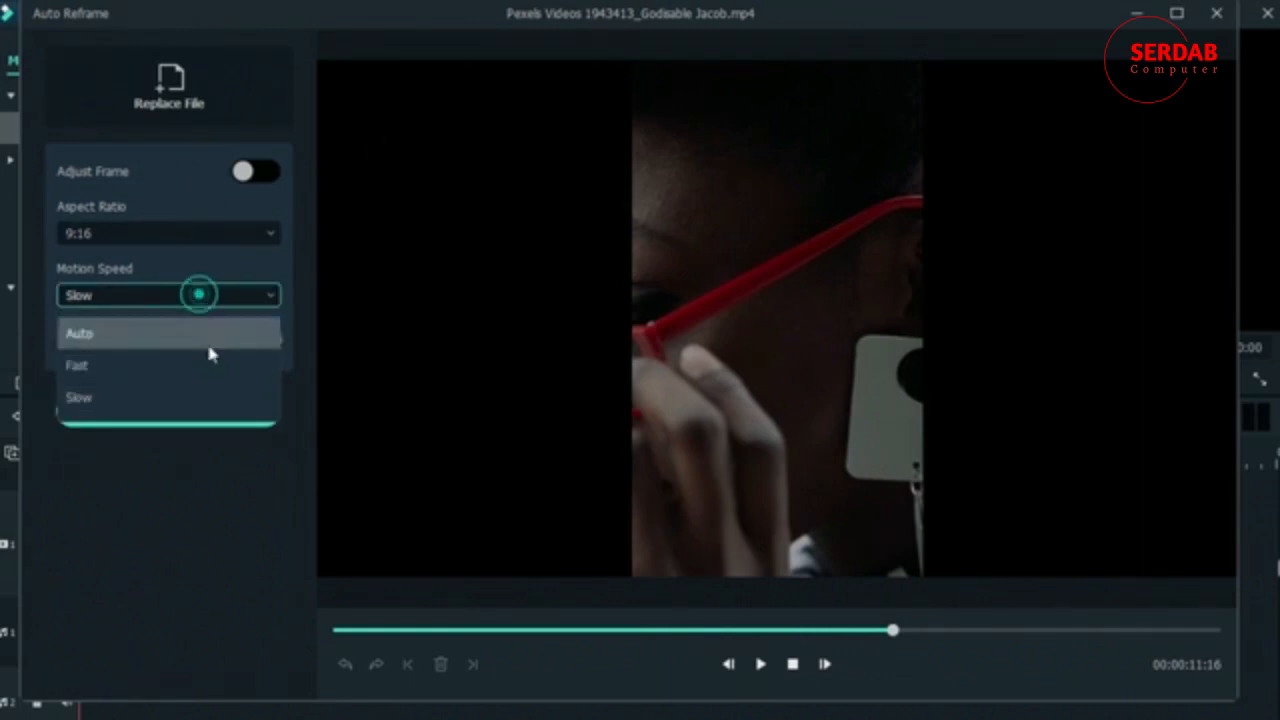
{"action": "left_click", "coordinate": [208, 367]}
{"action": "left_click", "coordinate": [256, 171]}
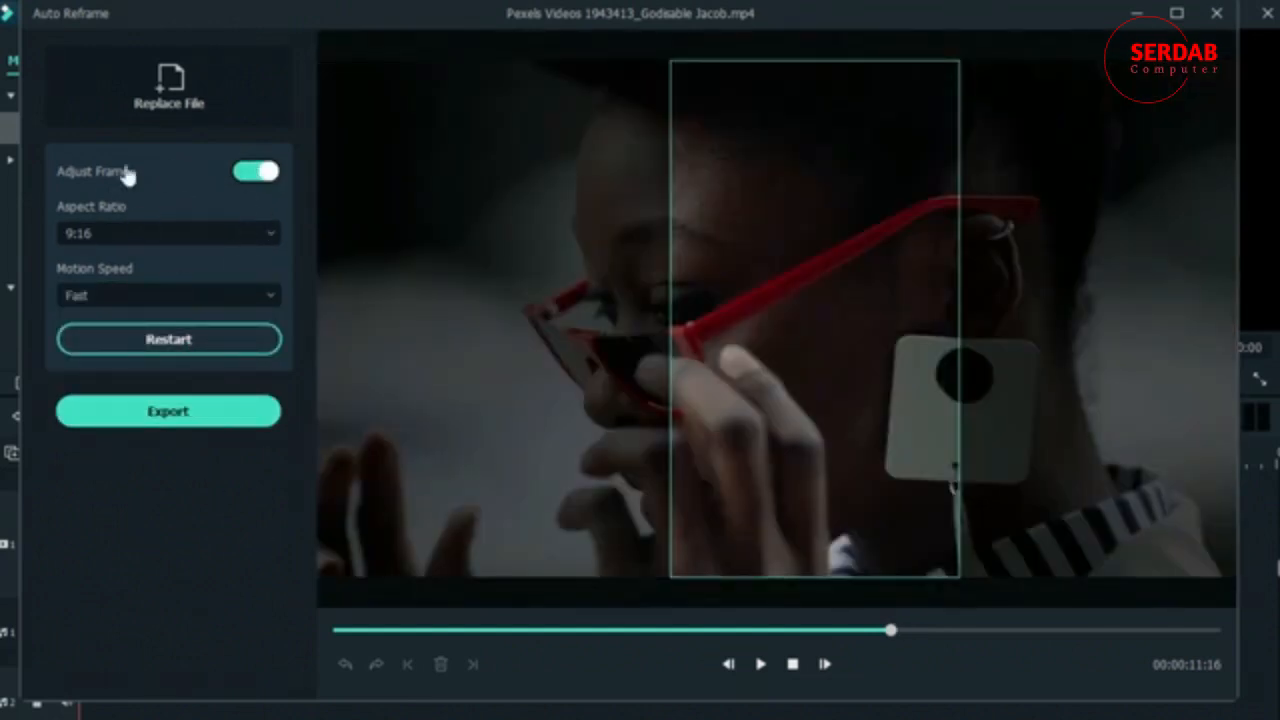
{"action": "left_click", "coordinate": [184, 341]}
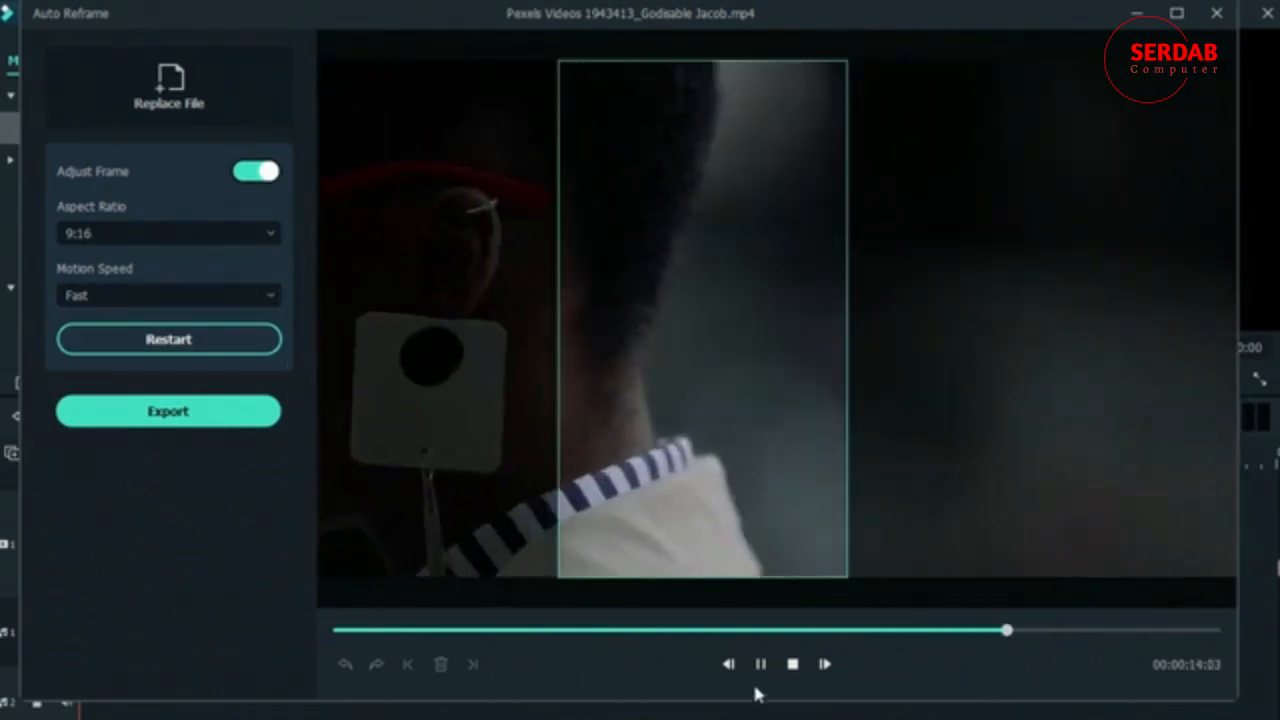
{"action": "left_click", "coordinate": [760, 663]}
{"action": "left_click", "coordinate": [134, 295]}
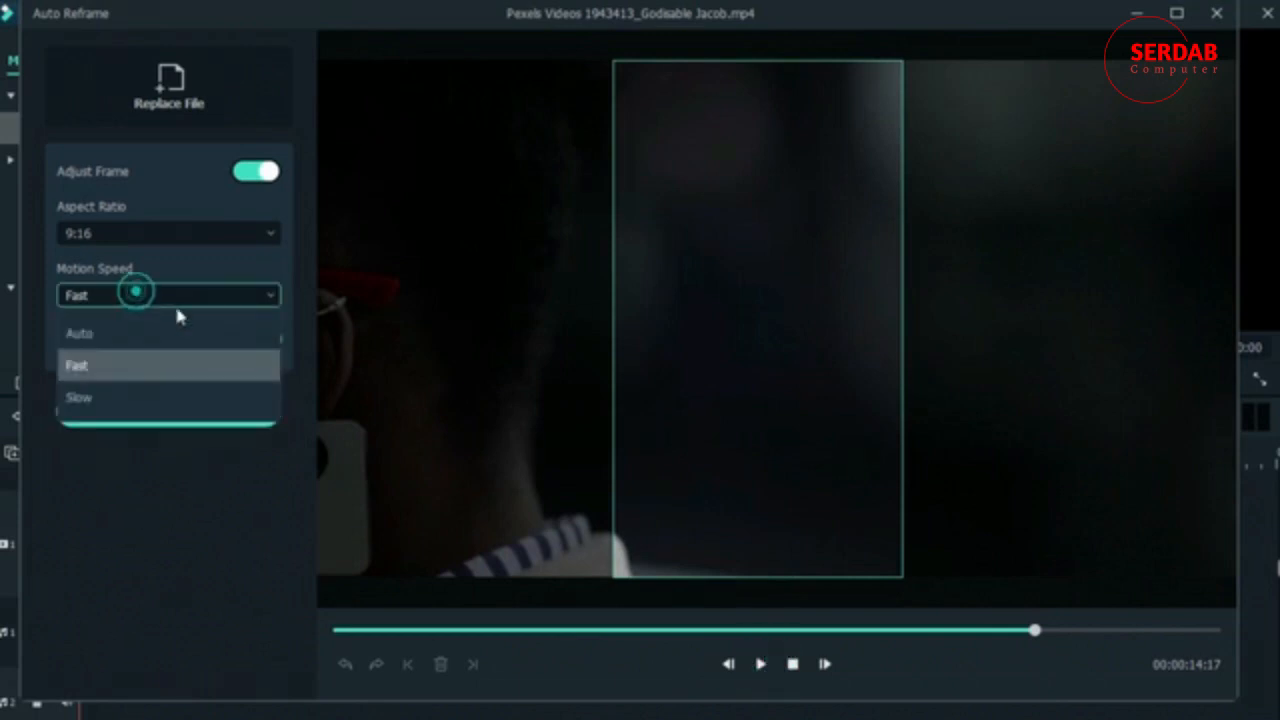
{"action": "left_click", "coordinate": [150, 365]}
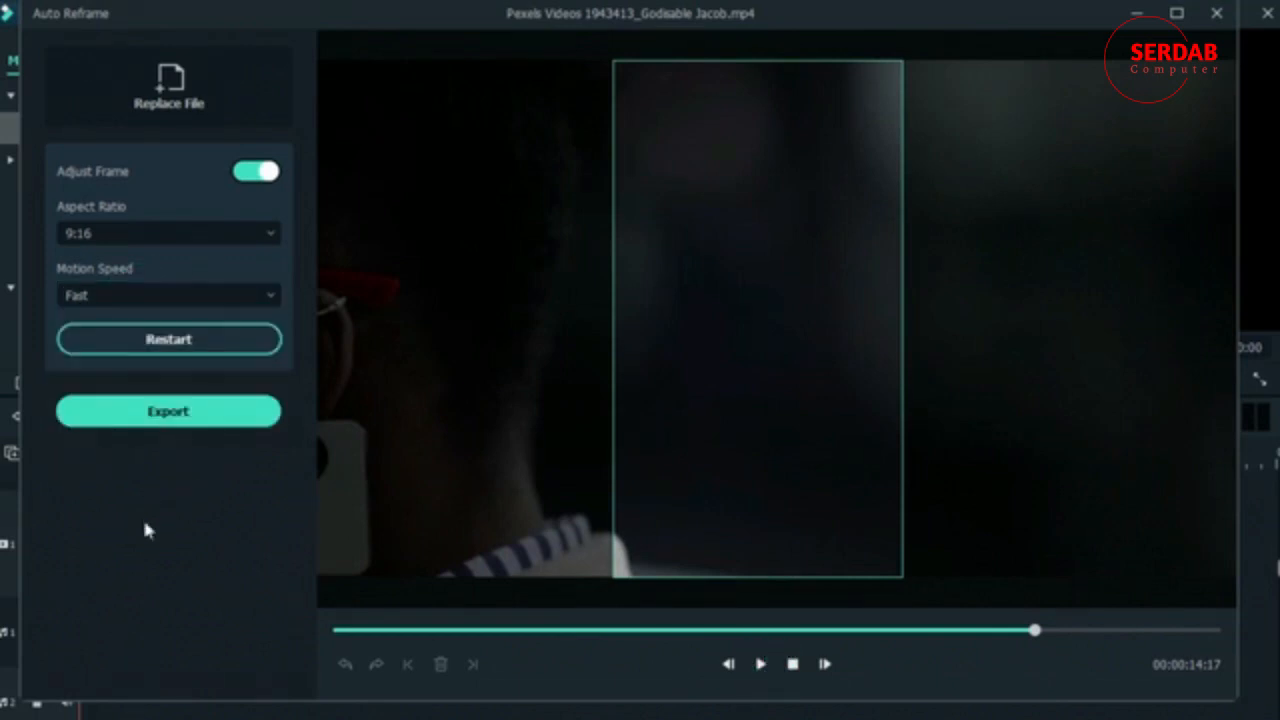
{"action": "left_click", "coordinate": [144, 521]}
- Start the MP4 export of the reframed video with the suggested name and folder, and close Auto Reframe
{"action": "left_click", "coordinate": [140, 411]}
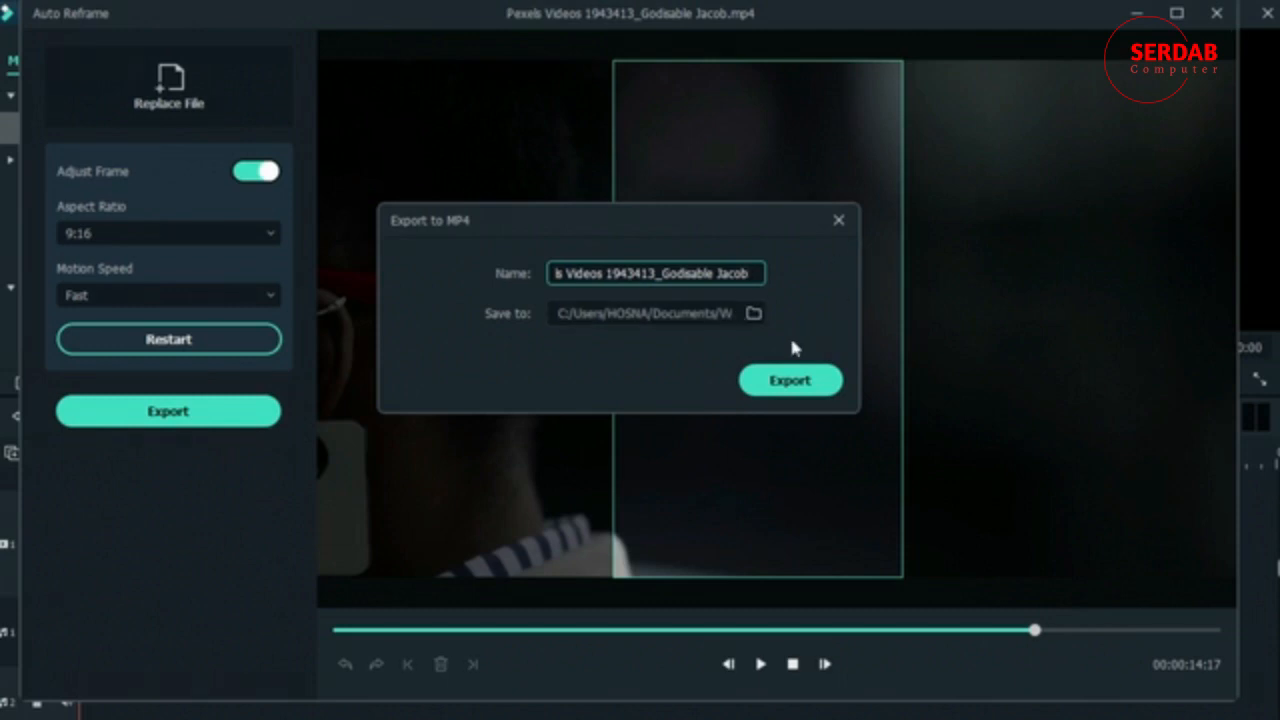
{"action": "left_click", "coordinate": [790, 378]}
{"action": "left_click", "coordinate": [1217, 15]}
{"action": "left_click", "coordinate": [692, 360]}
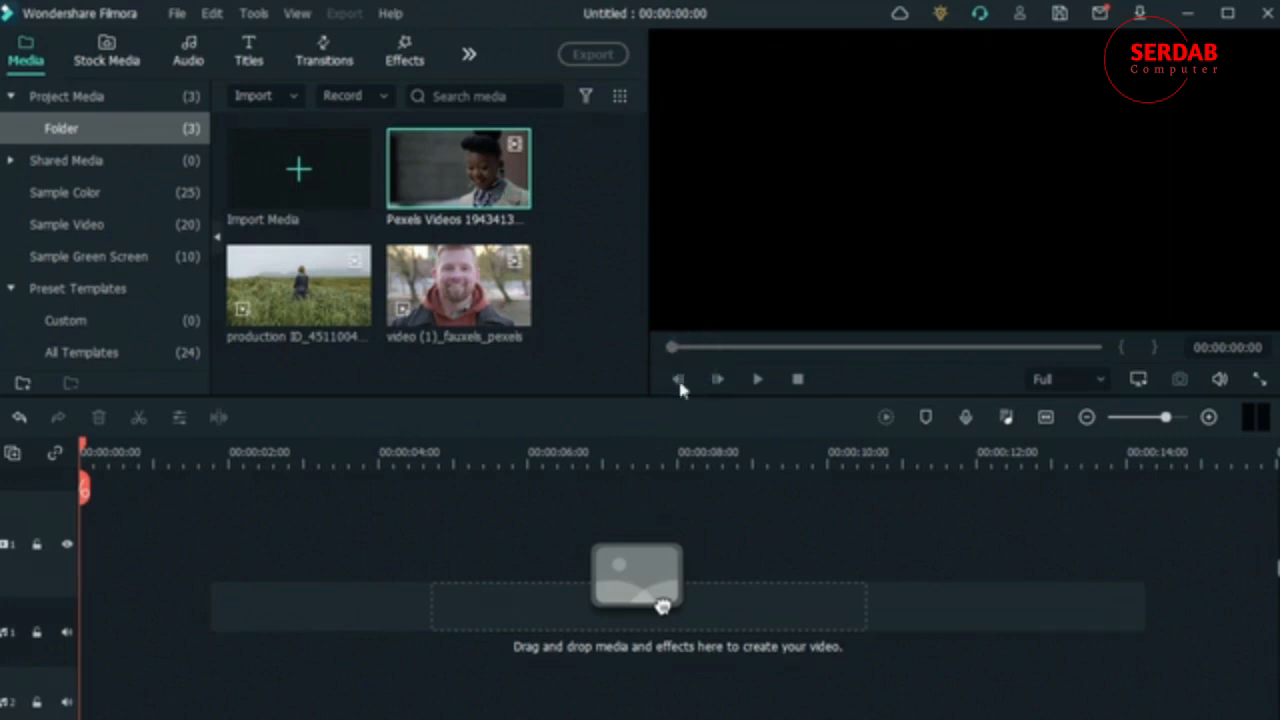
- Open the HD stock video of the car passing the grassy roadside from the Pixabay "car" results in Scene Detection
{"action": "right_click", "coordinate": [463, 174]}
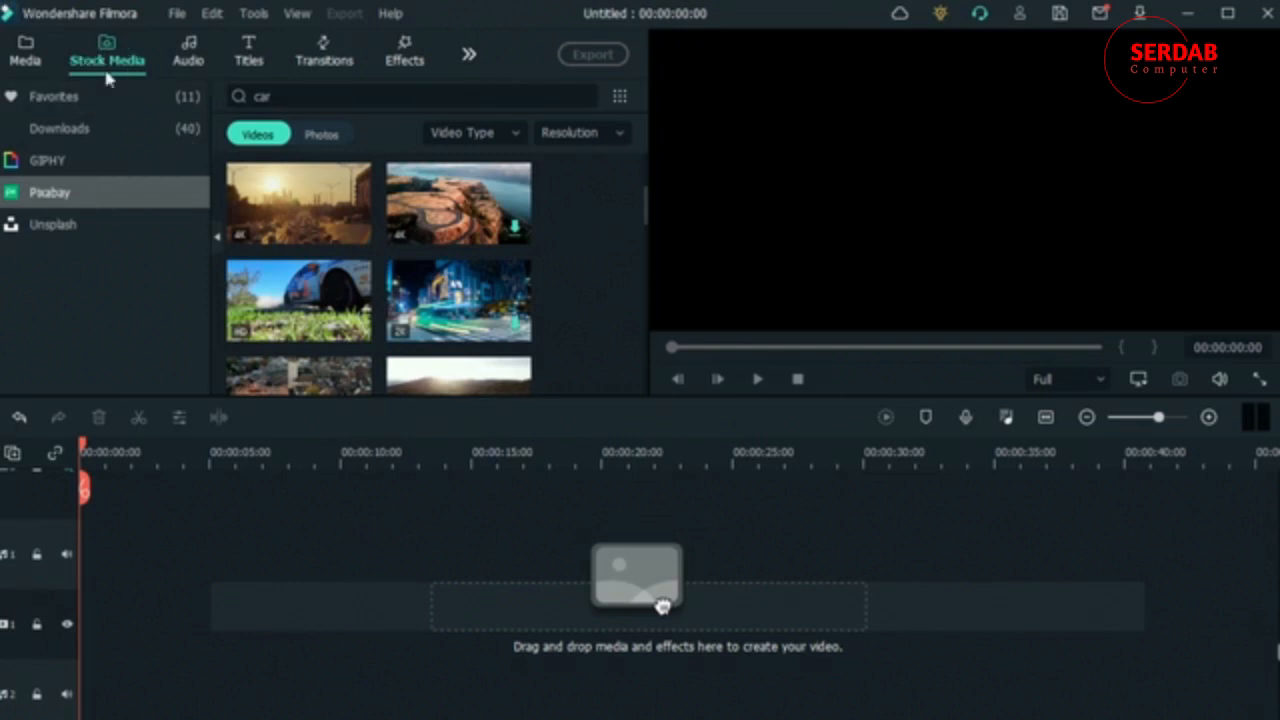
{"action": "mouse_move", "coordinate": [270, 327]}
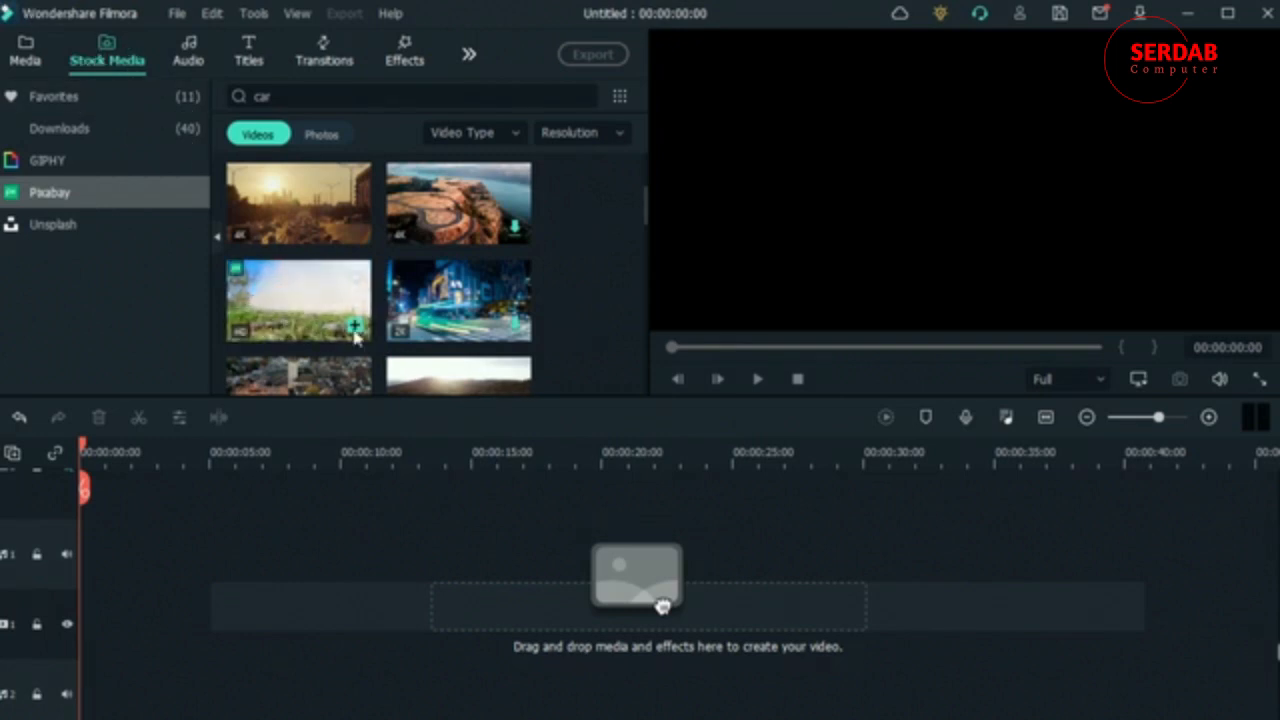
{"action": "mouse_move", "coordinate": [360, 328]}
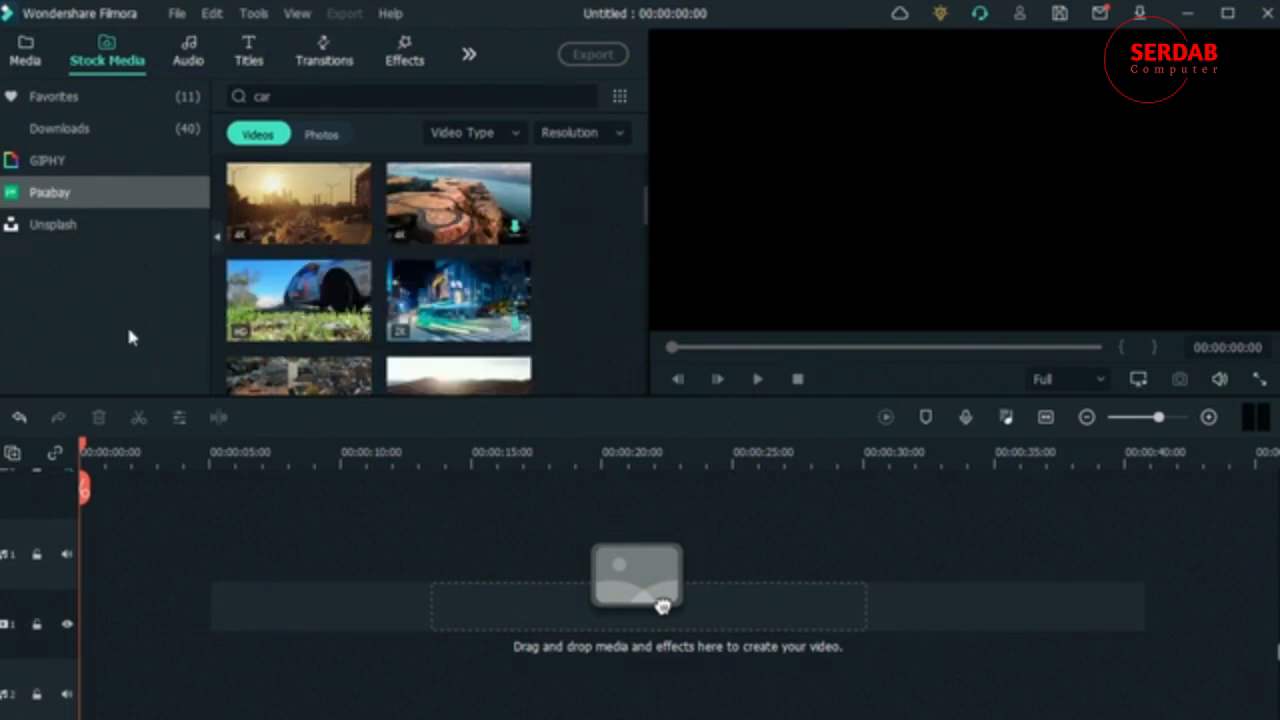
{"action": "right_click", "coordinate": [290, 310]}
{"action": "left_click", "coordinate": [440, 567]}
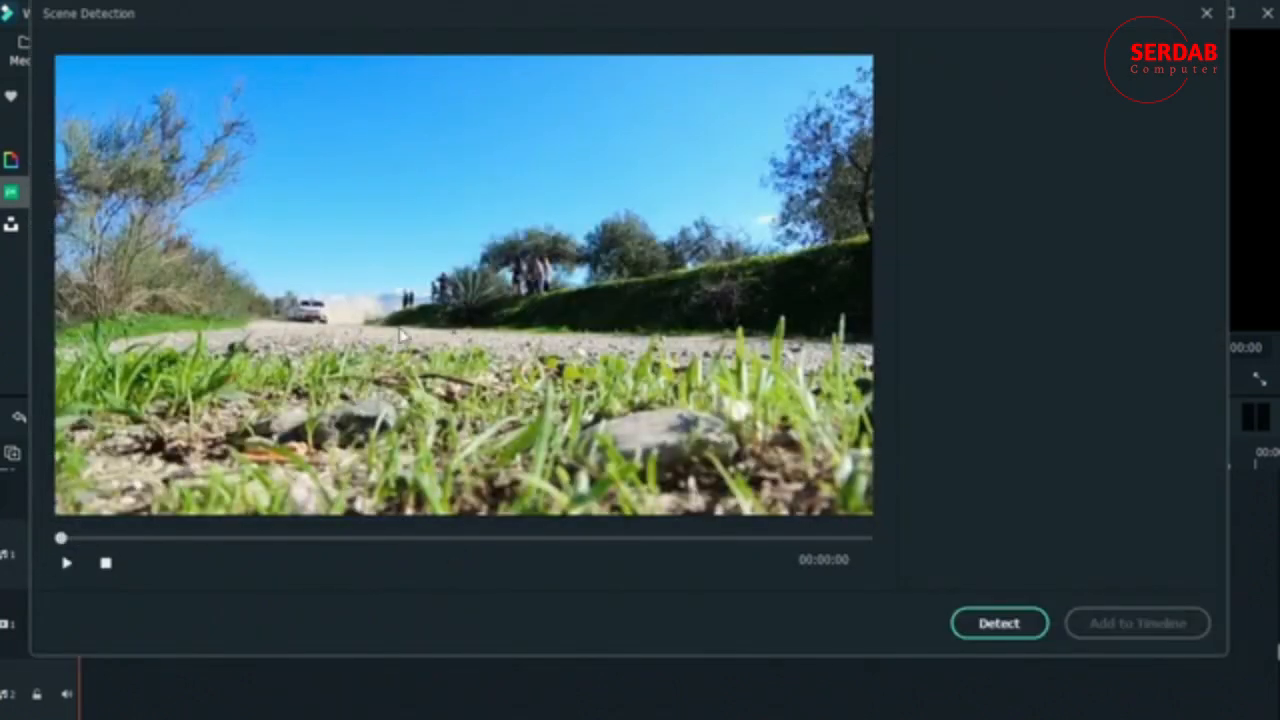
- Detect the scenes in the car video and add them to the timeline as separate clips
{"action": "left_click_drag", "start_coordinate": [60, 538], "coordinate": [2, 598]}
{"action": "left_click", "coordinate": [1026, 626]}
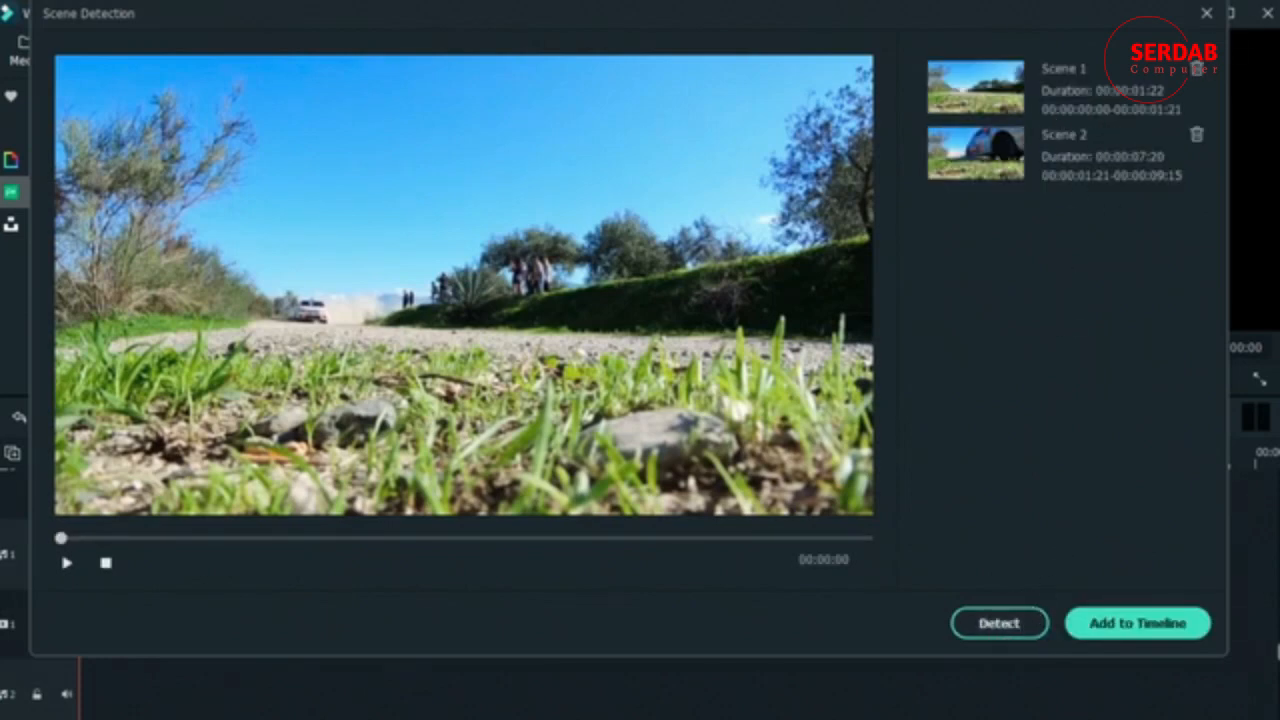
{"action": "left_click", "coordinate": [1128, 621]}
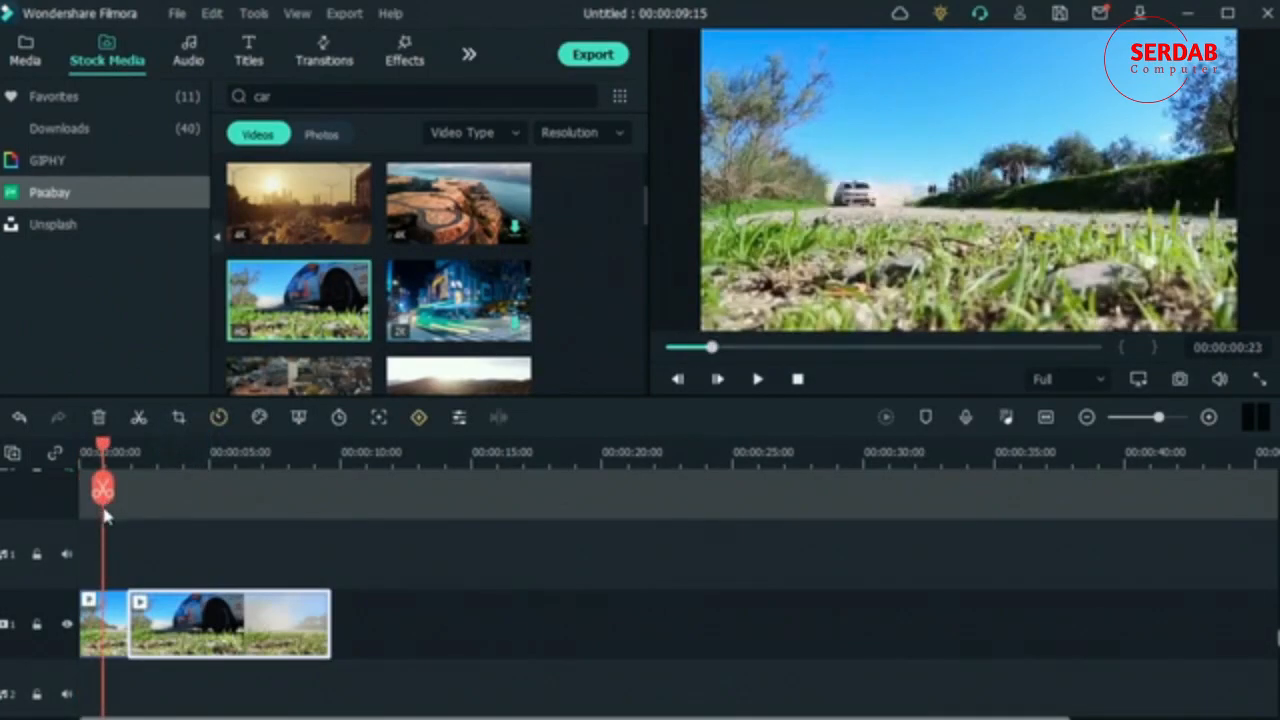
- Move the second scene clip away from the first, delete the gap between them, and return the playhead to the start
{"action": "left_click_drag", "start_coordinate": [105, 515], "coordinate": [134, 563]}
{"action": "left_click_drag", "start_coordinate": [227, 646], "coordinate": [461, 649]}
{"action": "left_click", "coordinate": [206, 643]}
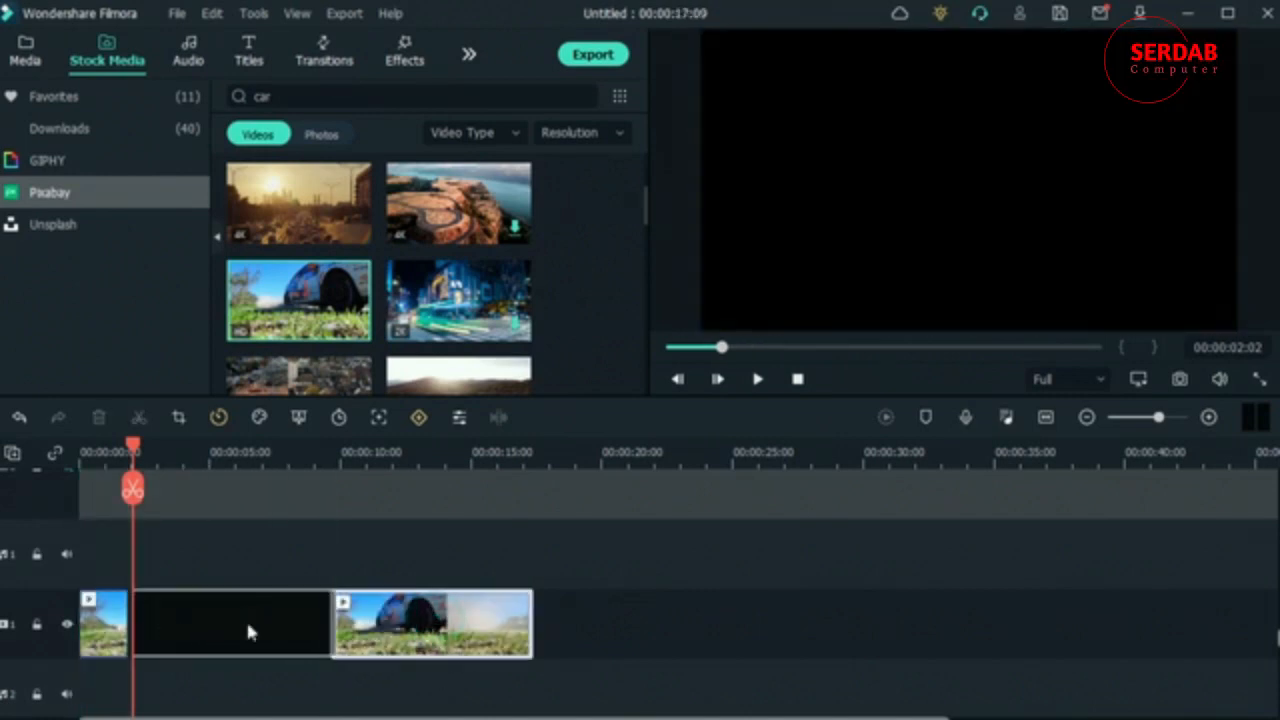
{"action": "key", "text": "Delete"}
{"action": "left_click_drag", "start_coordinate": [133, 445], "coordinate": [82, 455]}
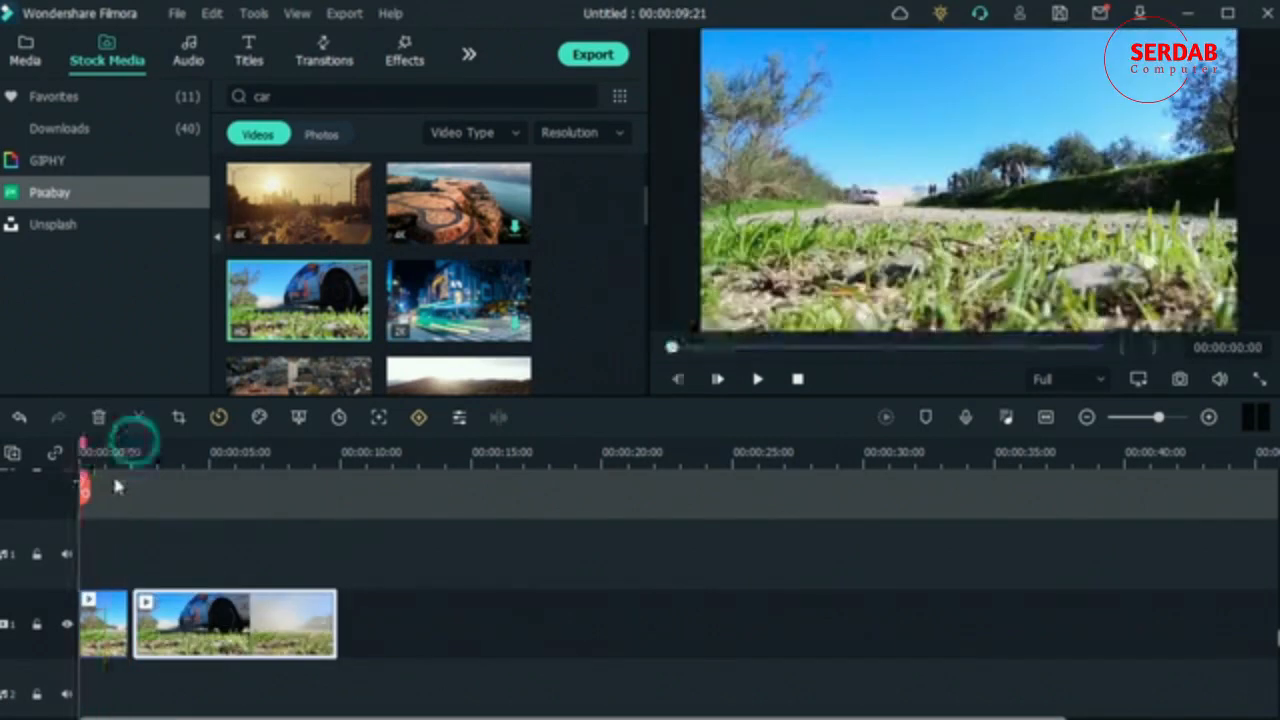
- Split the second scene clip where the dust cloud begins, about 6 seconds in, and again at 00:00:09:04
{"action": "mouse_move", "coordinate": [455, 172]}
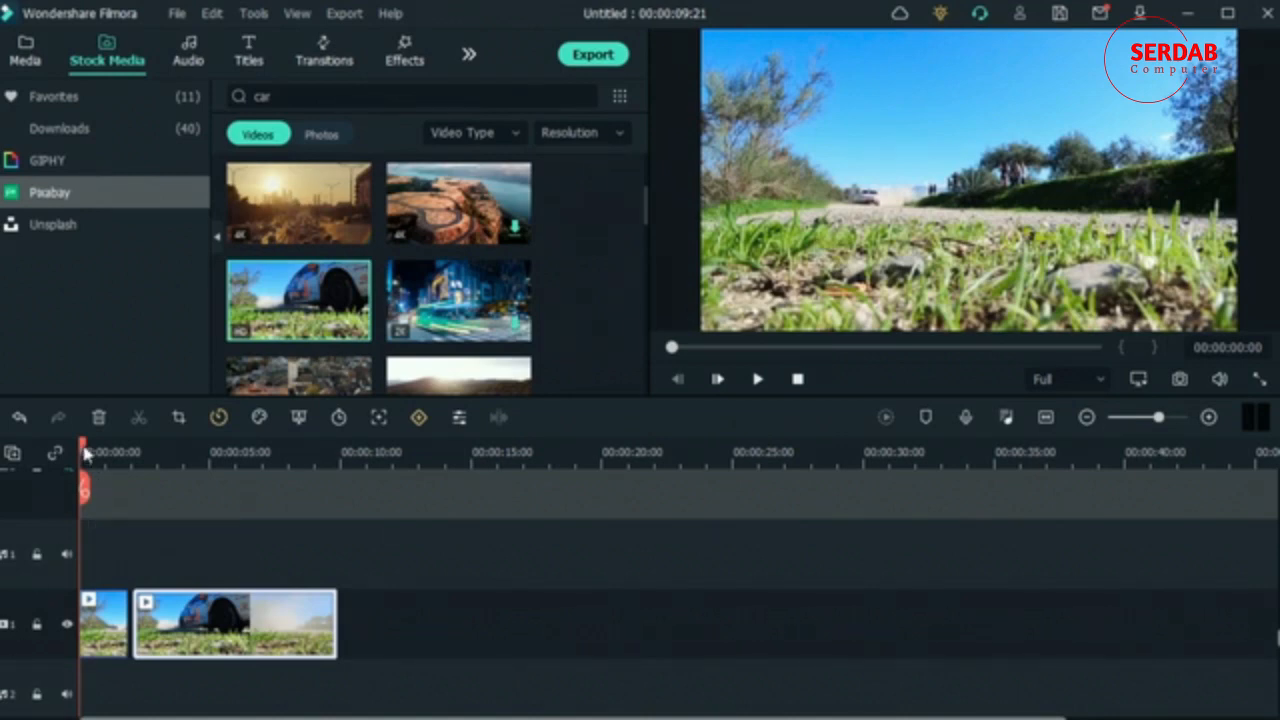
{"action": "left_click_drag", "start_coordinate": [83, 447], "coordinate": [318, 490]}
{"action": "left_click", "coordinate": [243, 488]}
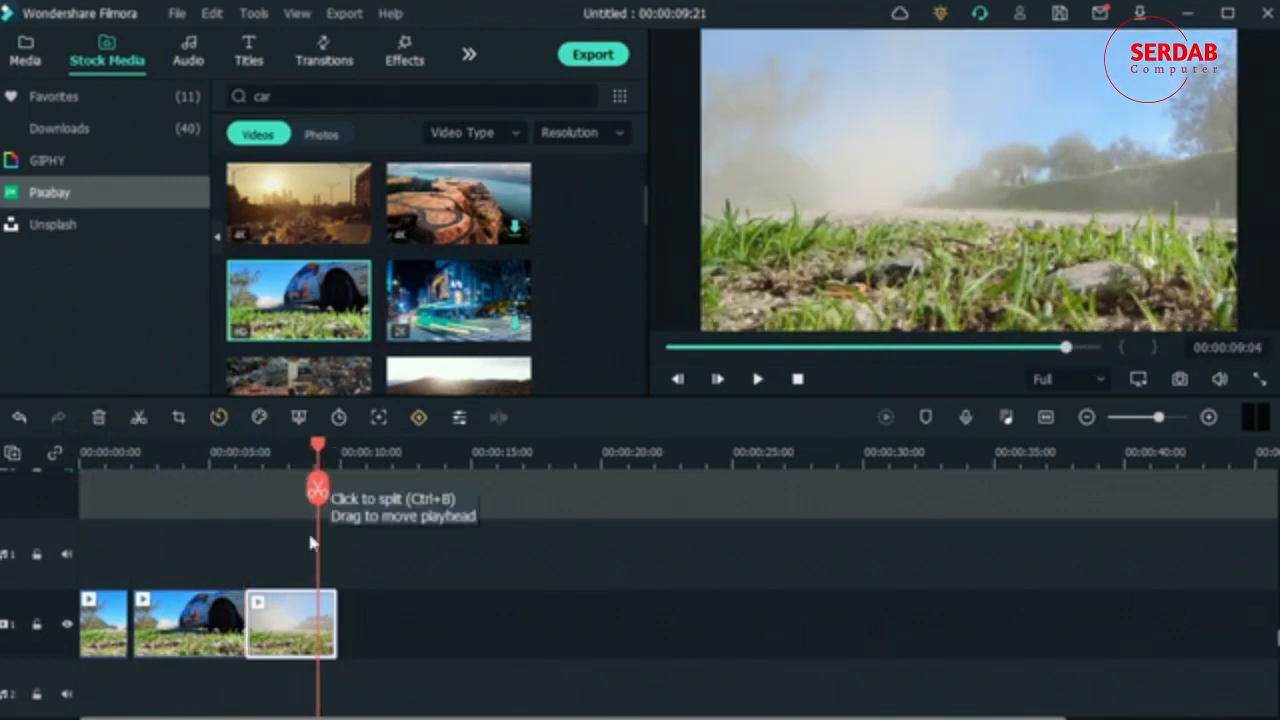
{"action": "left_click", "coordinate": [318, 490]}
- Download the HD close-up video of a car headlight from the Pixabay "car" results and delete all clips from the timeline
{"action": "scroll", "coordinate": [491, 291], "scroll_direction": "down", "scroll_amount": 5}
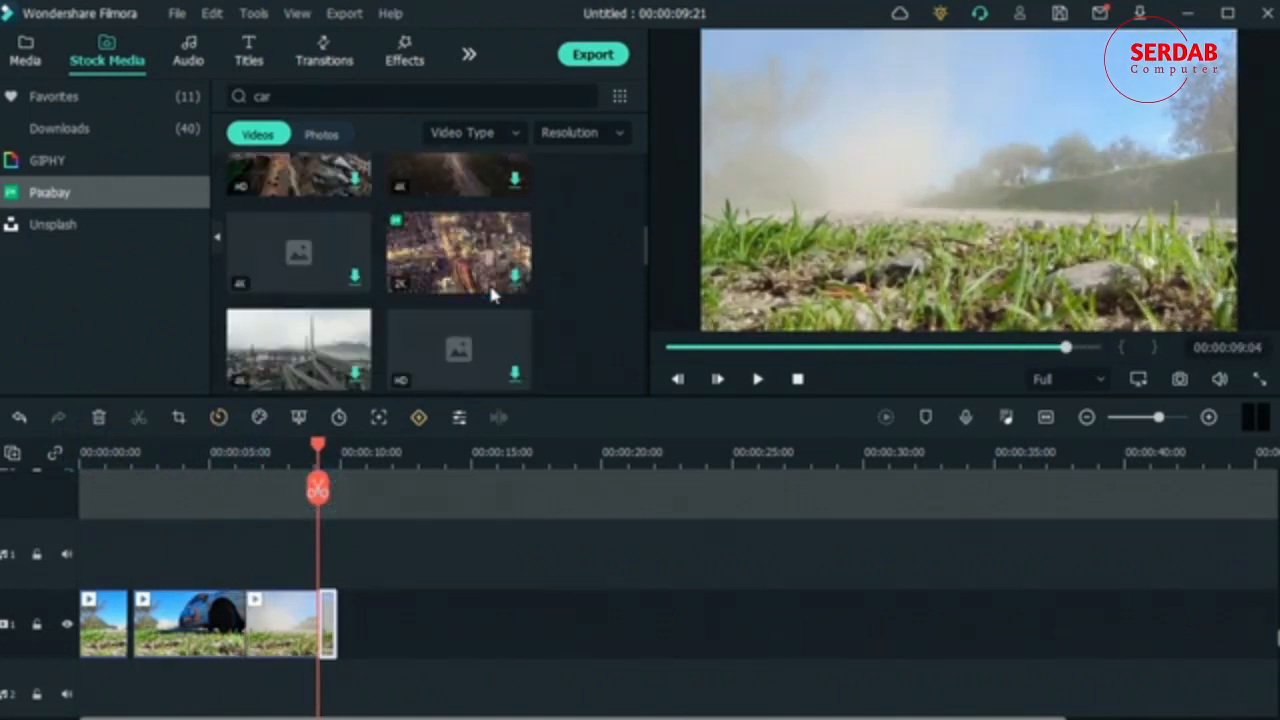
{"action": "scroll", "coordinate": [590, 312], "scroll_direction": "down", "scroll_amount": 3}
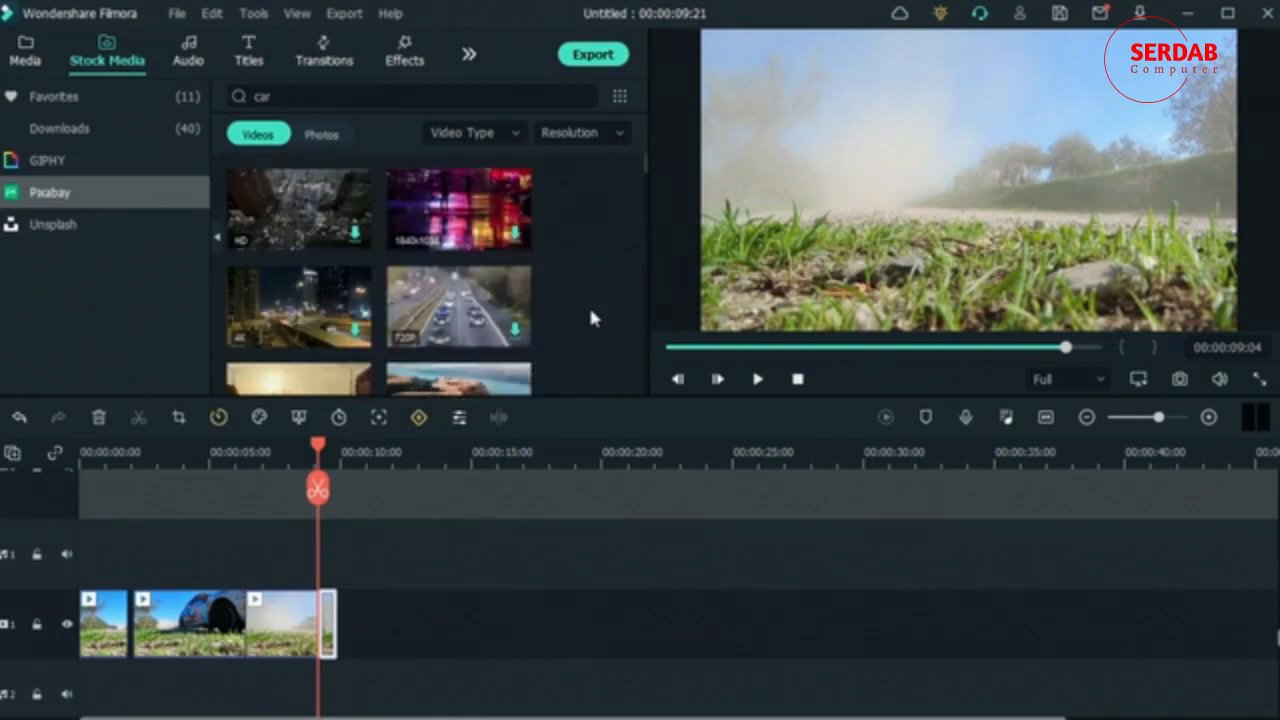
{"action": "scroll", "coordinate": [568, 316], "scroll_direction": "down", "scroll_amount": 3}
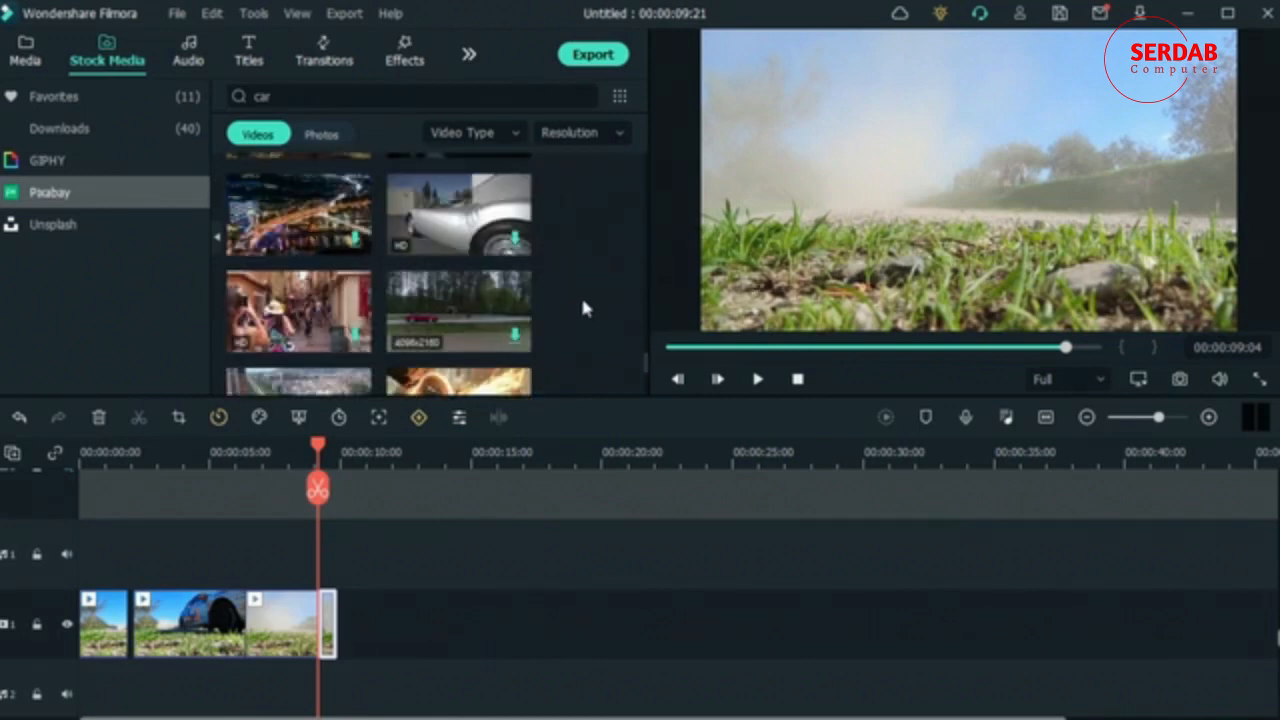
{"action": "scroll", "coordinate": [580, 294], "scroll_direction": "down", "scroll_amount": 3}
{"action": "scroll", "coordinate": [560, 305], "scroll_direction": "down", "scroll_amount": 2}
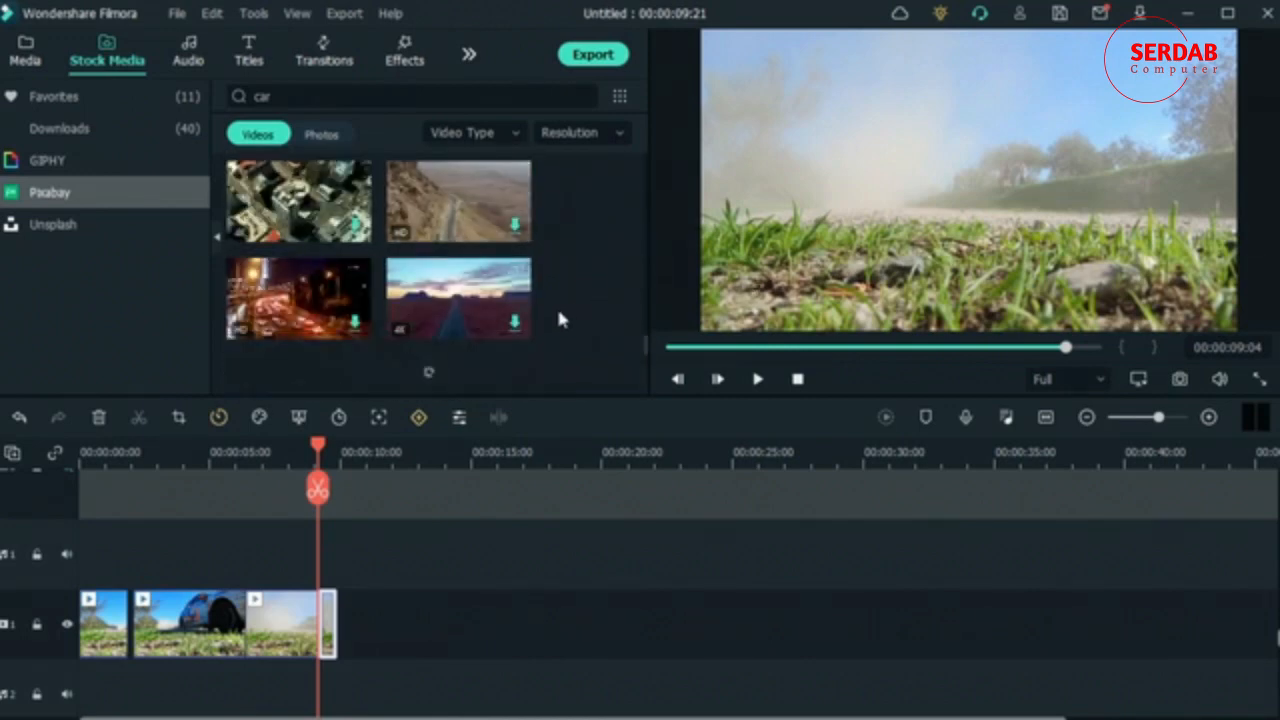
{"action": "scroll", "coordinate": [575, 305], "scroll_direction": "down", "scroll_amount": 3}
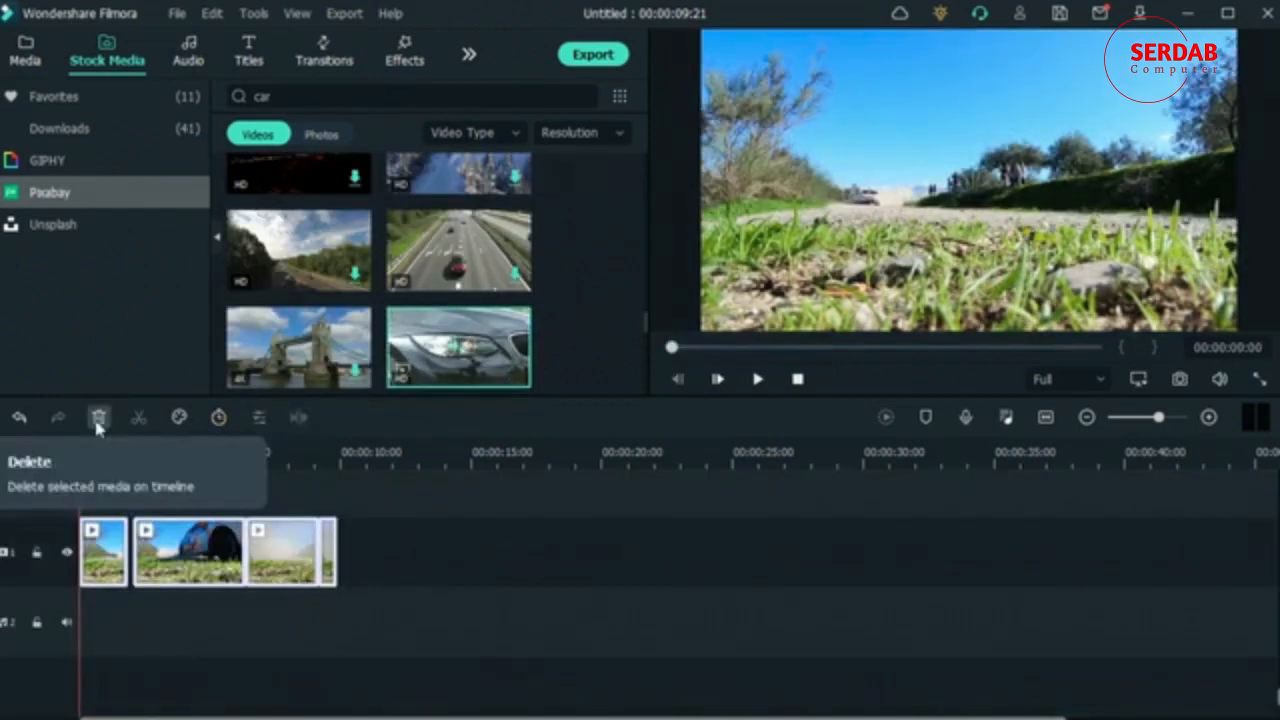
{"action": "left_click", "coordinate": [98, 417]}
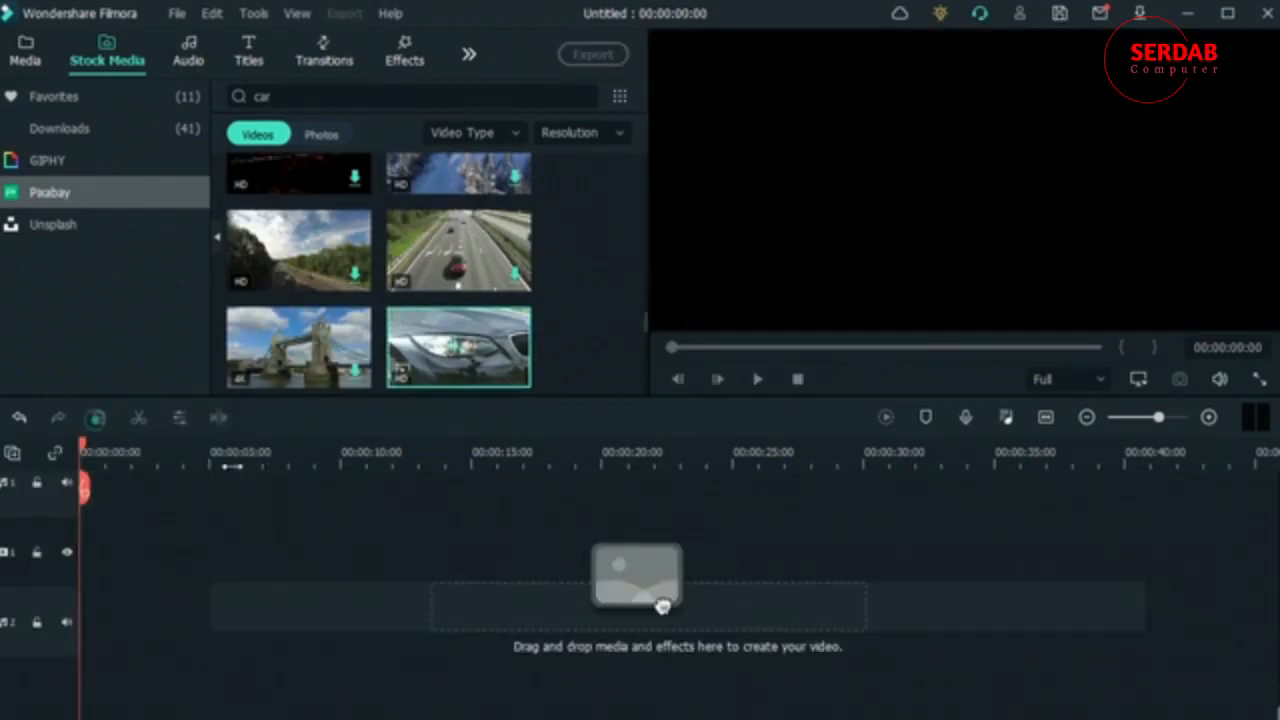